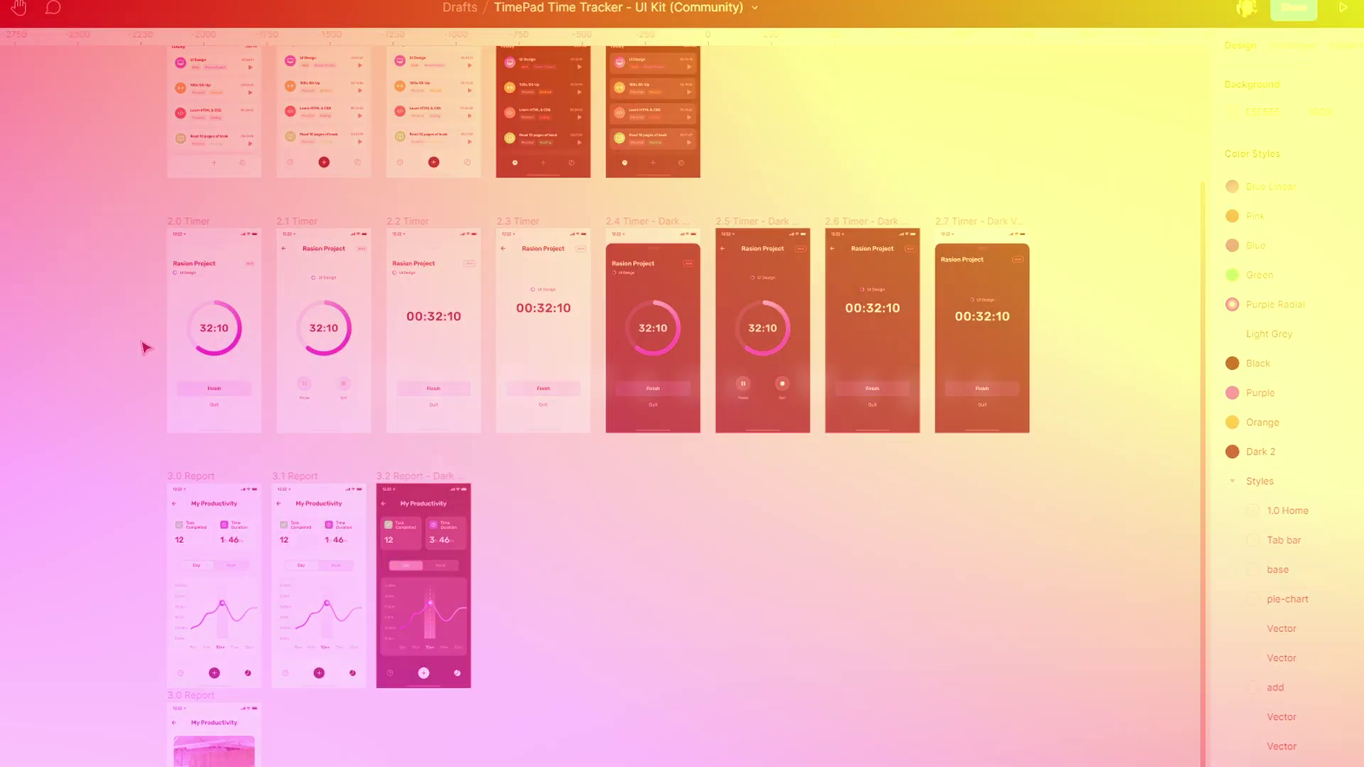
Step: Move the 2.4 Timer - Dark Version frame beside the light 2.0 Timer frame
scroll(144, 348, "up", 3)
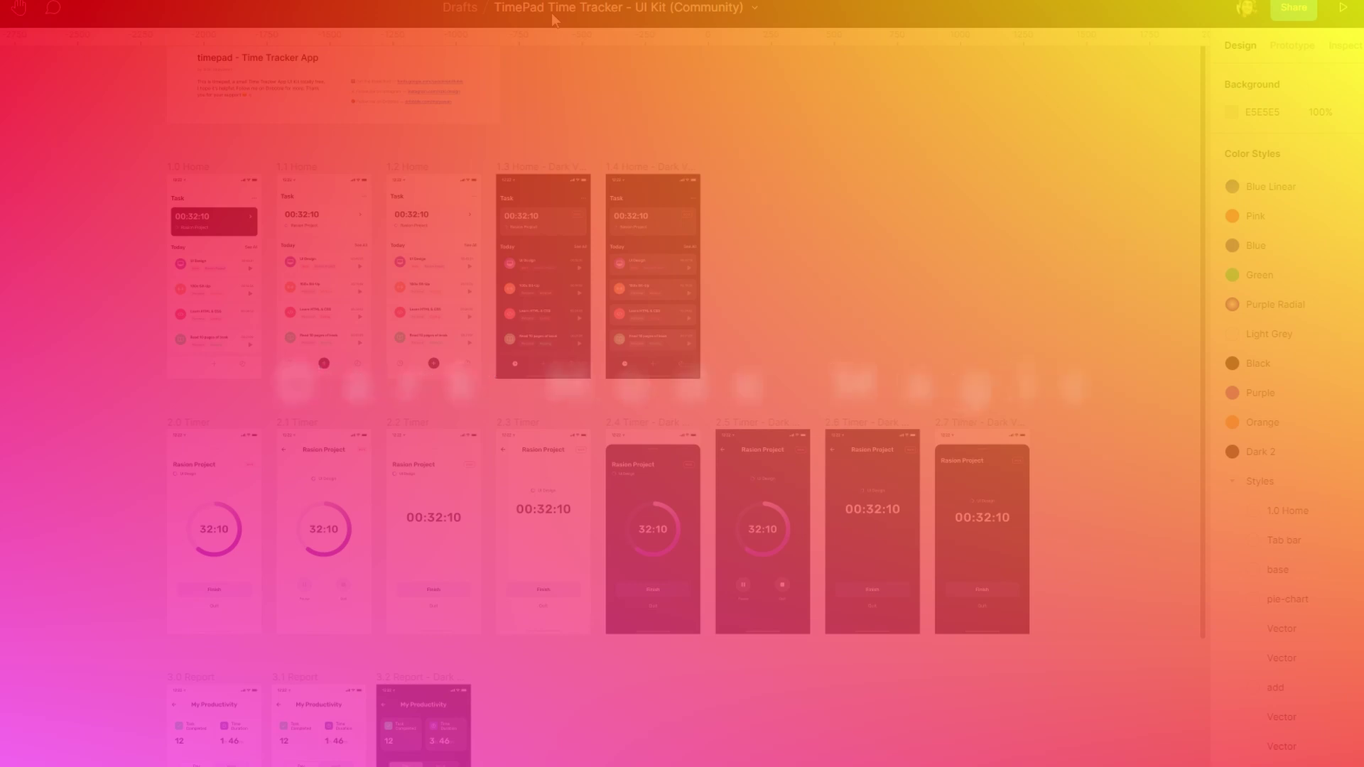
scroll(390, 471, "down", 4)
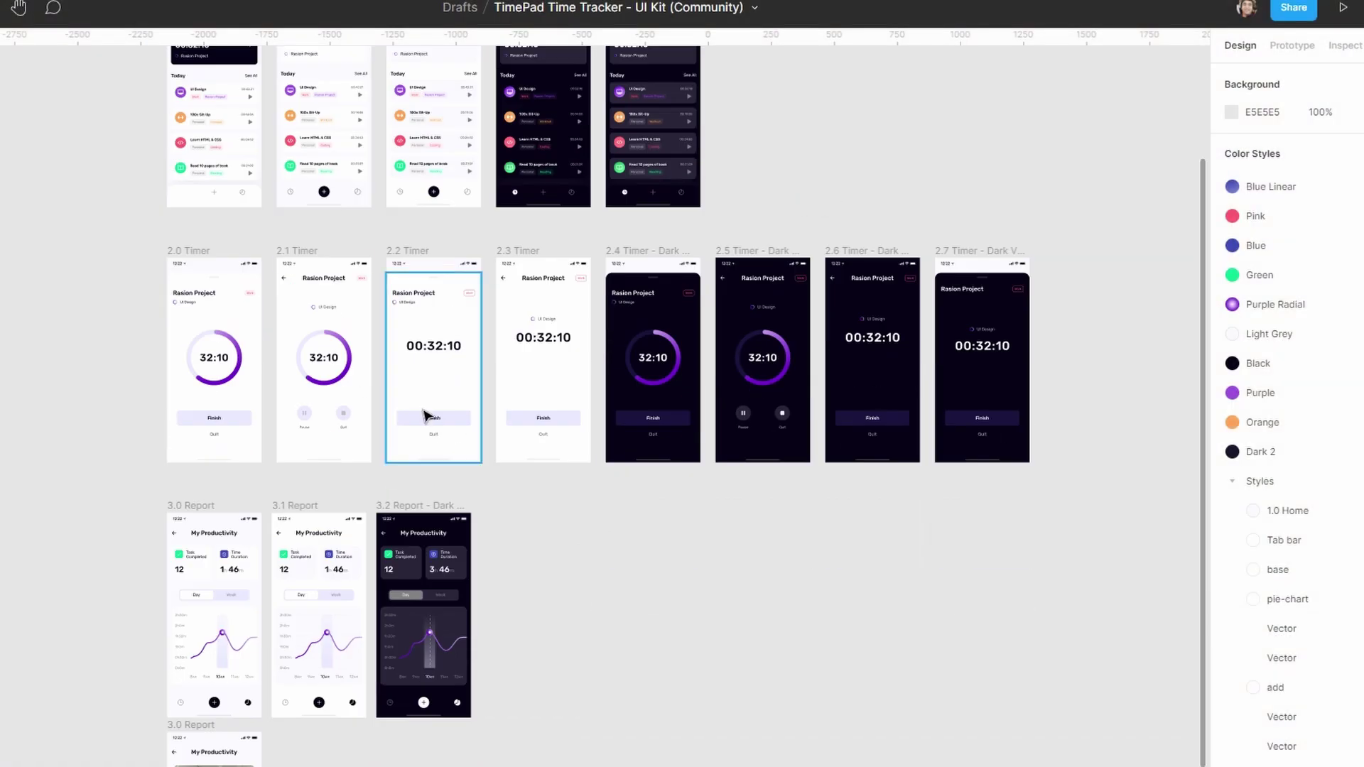
scroll(284, 427, "up", 5)
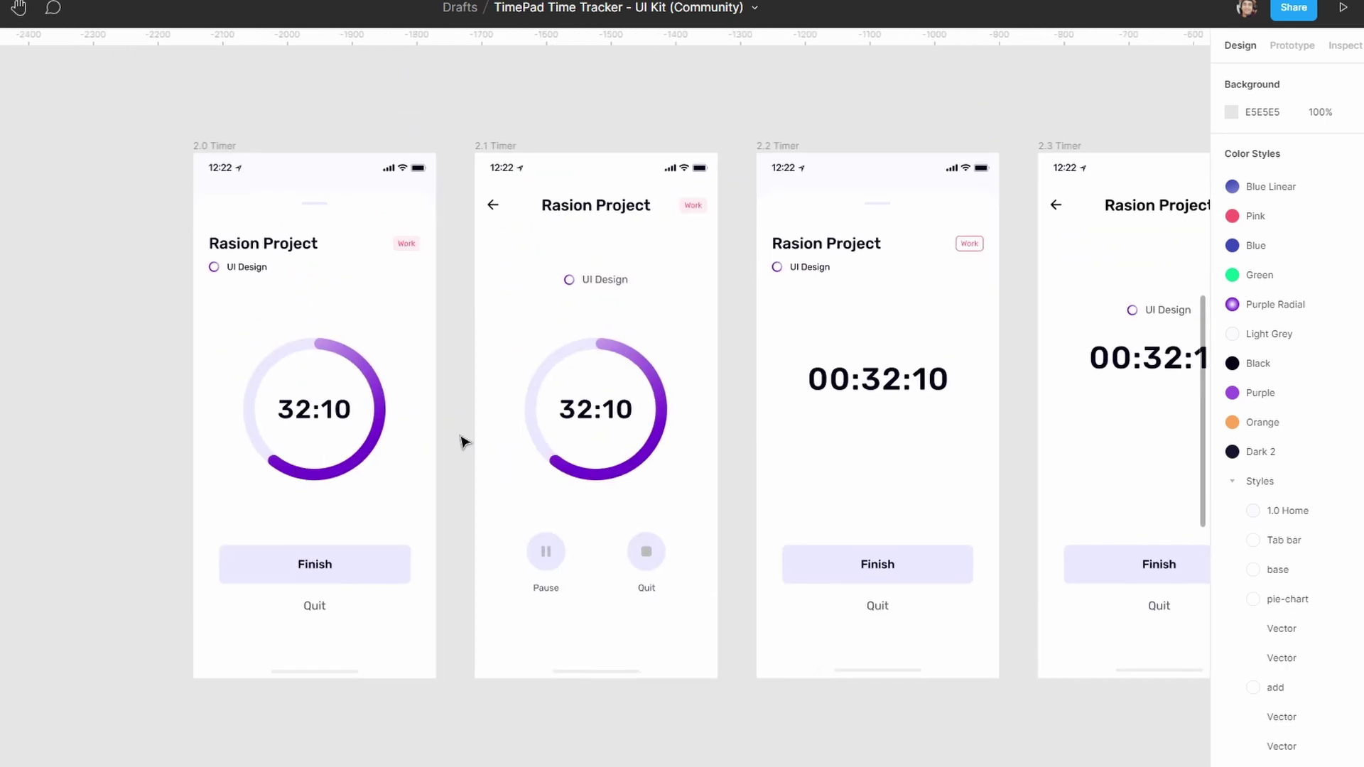
scroll(463, 442, "down", 2)
scroll(207, 365, "up", 1)
scroll(207, 365, "right", 2)
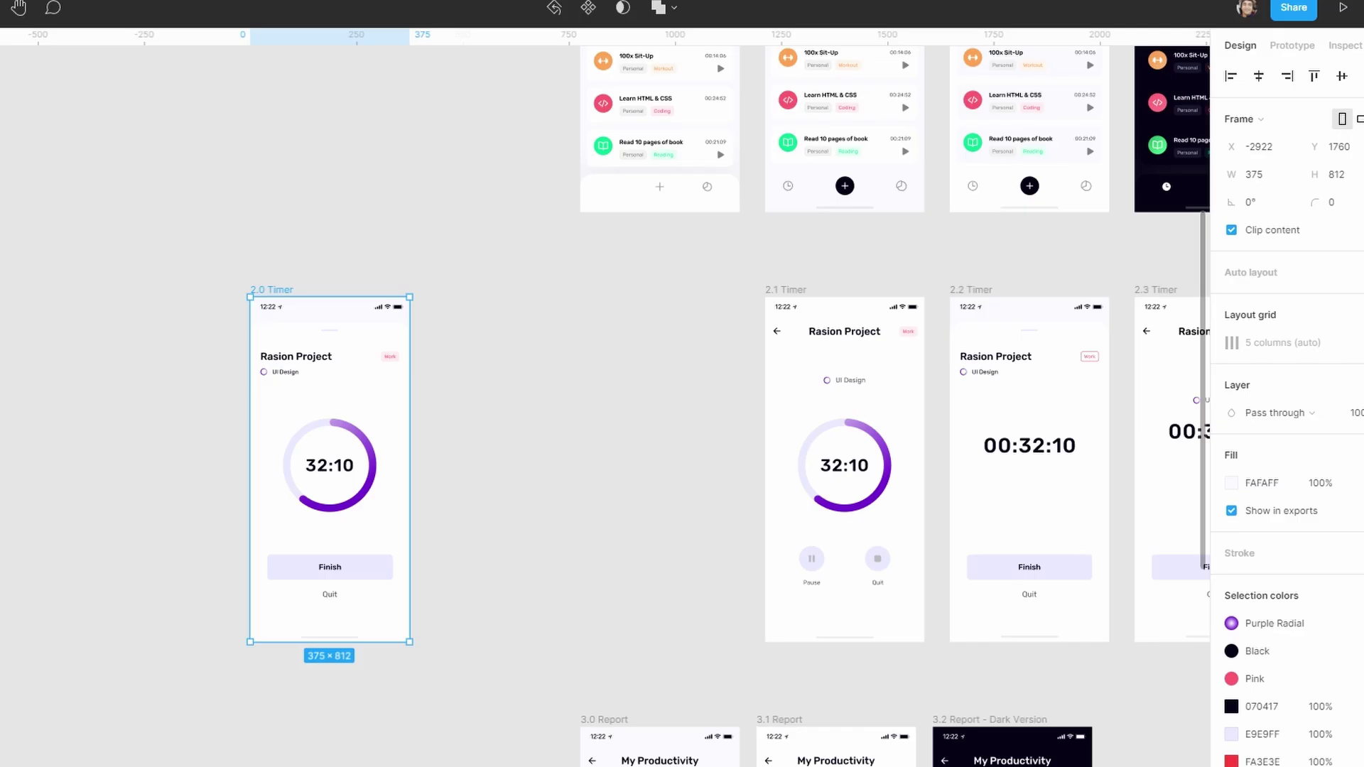
left_click(725, 390)
left_click_drag(968, 278, 774, 199)
left_click(1130, 213)
left_click_drag(1130, 213, 228, 217)
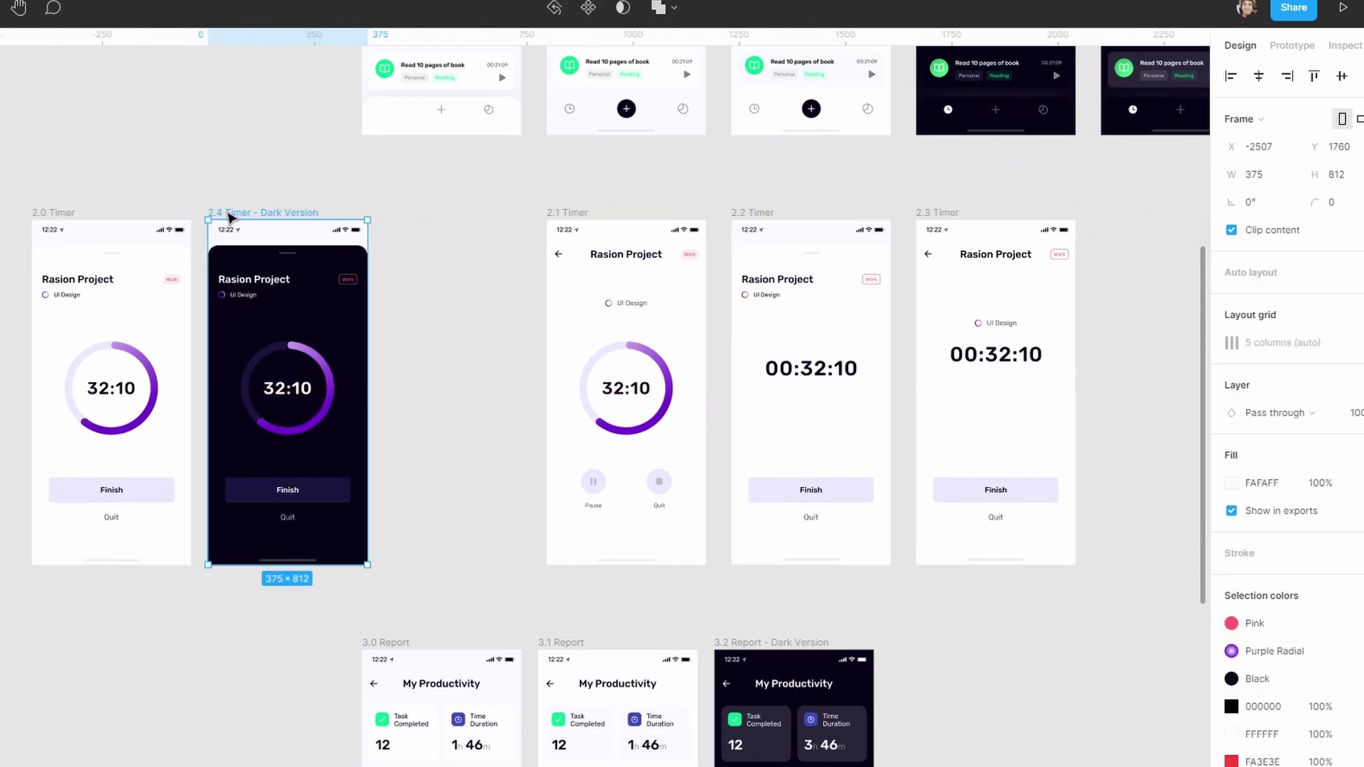
Step: Select the 2.0 Timer frame
scroll(280, 146, "left", 3)
scroll(253, 268, "up", 5)
left_click(226, 147)
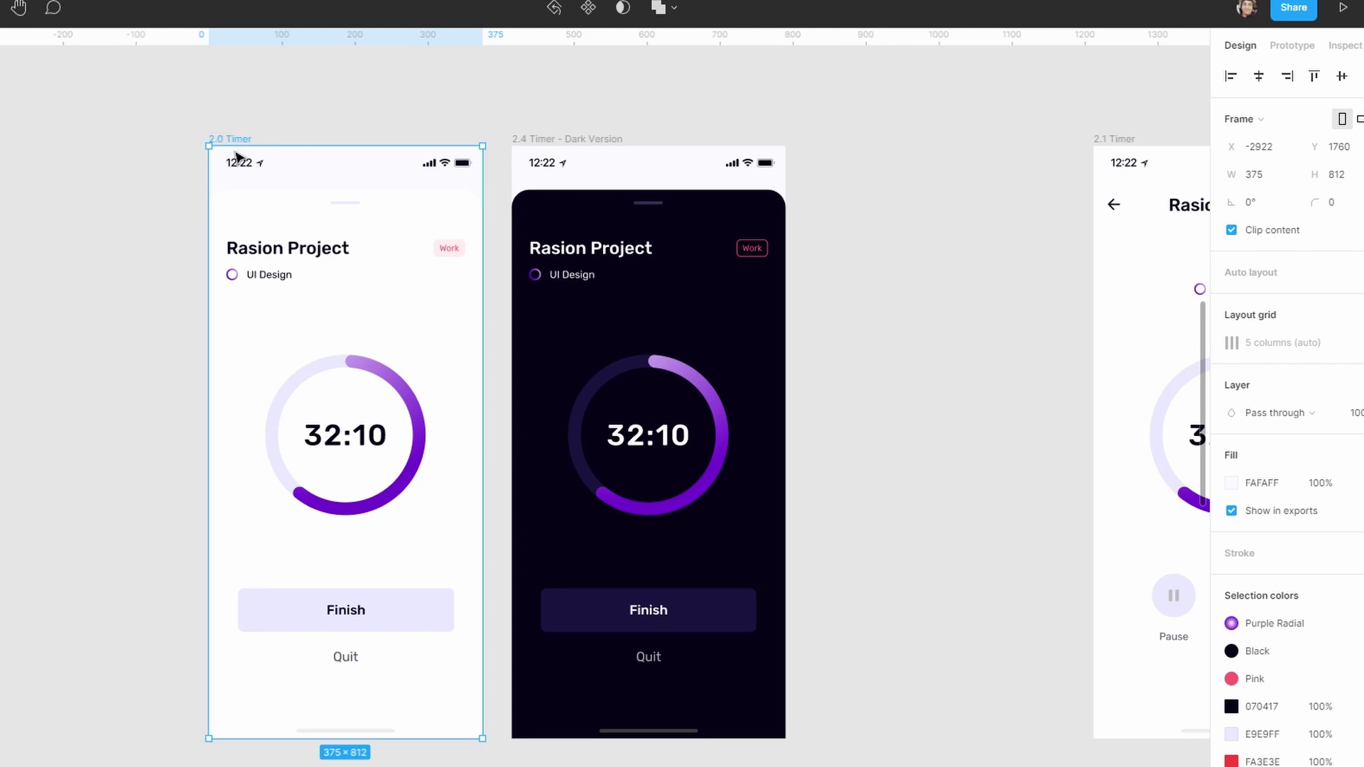
Step: Run Dark Mode Magic on 2.0 Timer, giving it a 0F0F0F background and white text
key("ctrl+slash")
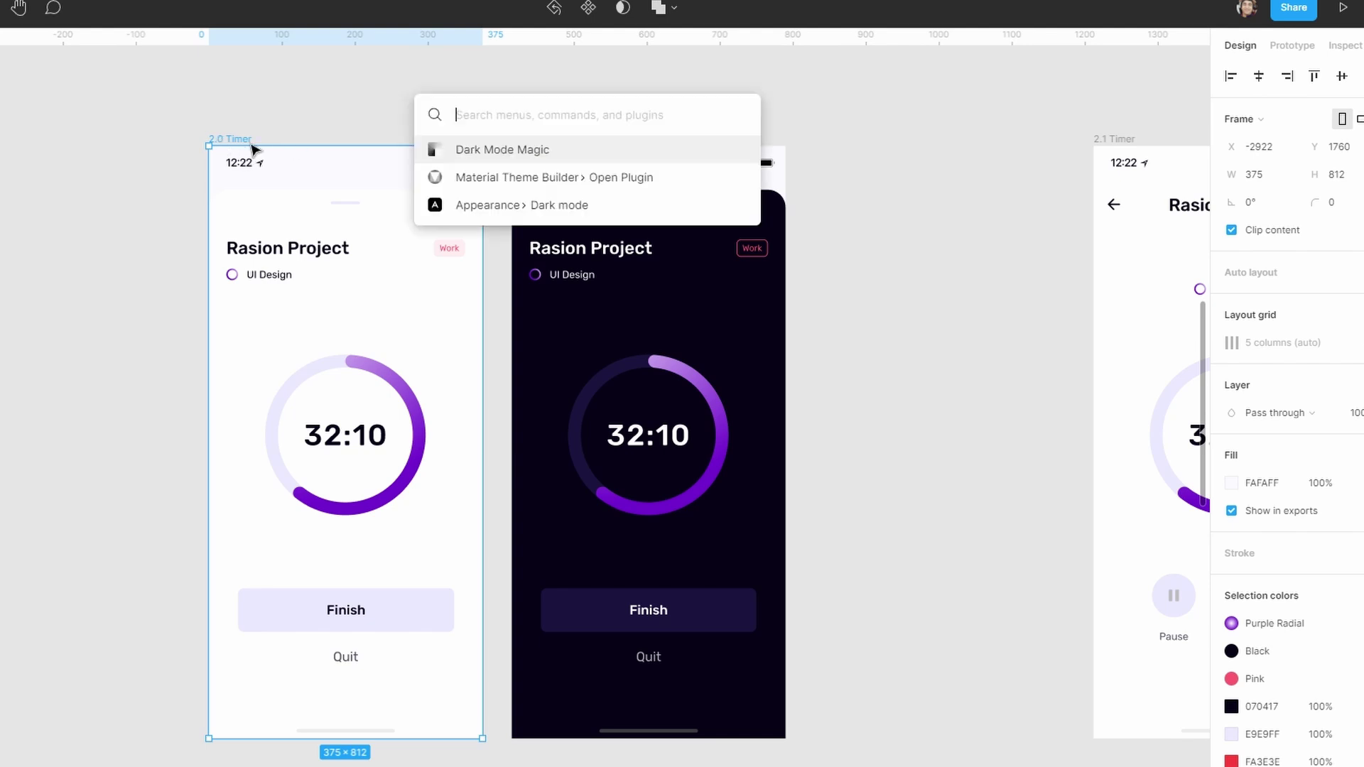
left_click(520, 152)
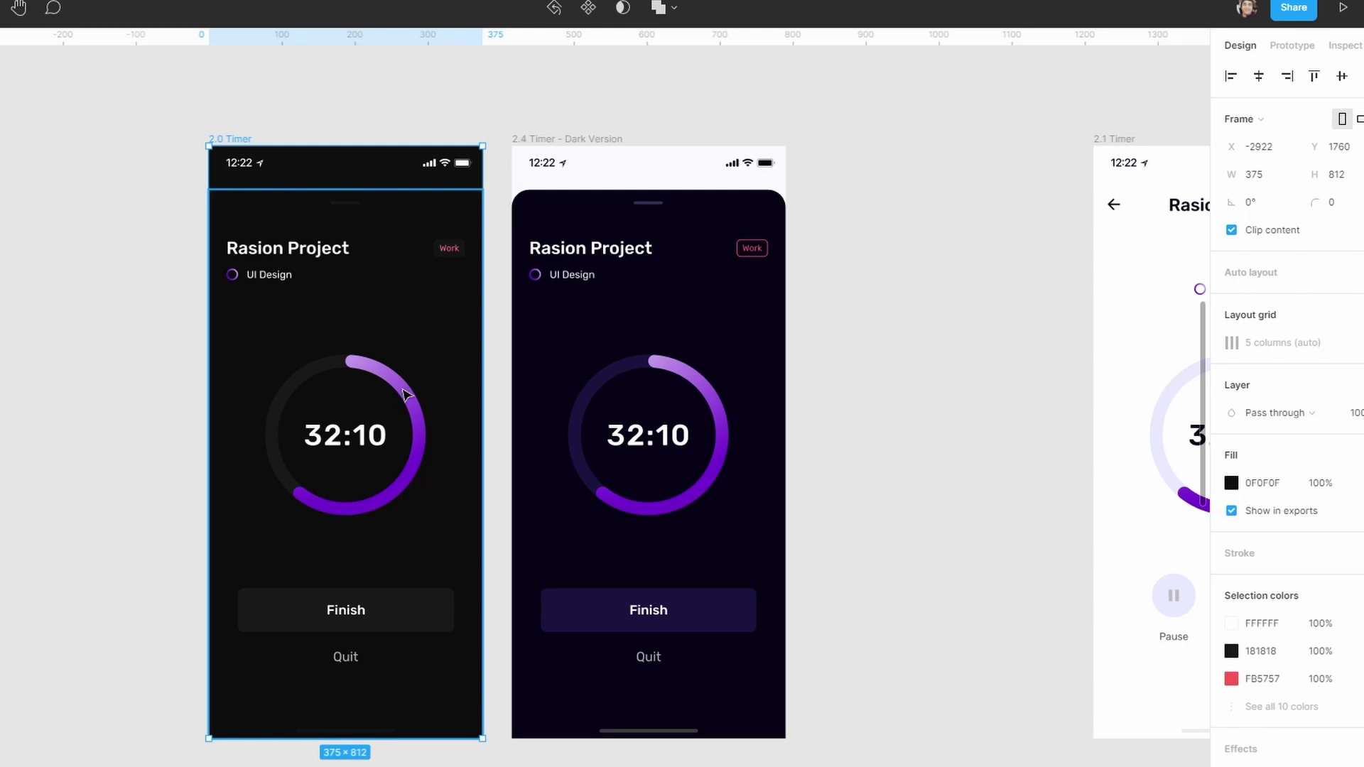
scroll(408, 509, "up", 3, "ctrl")
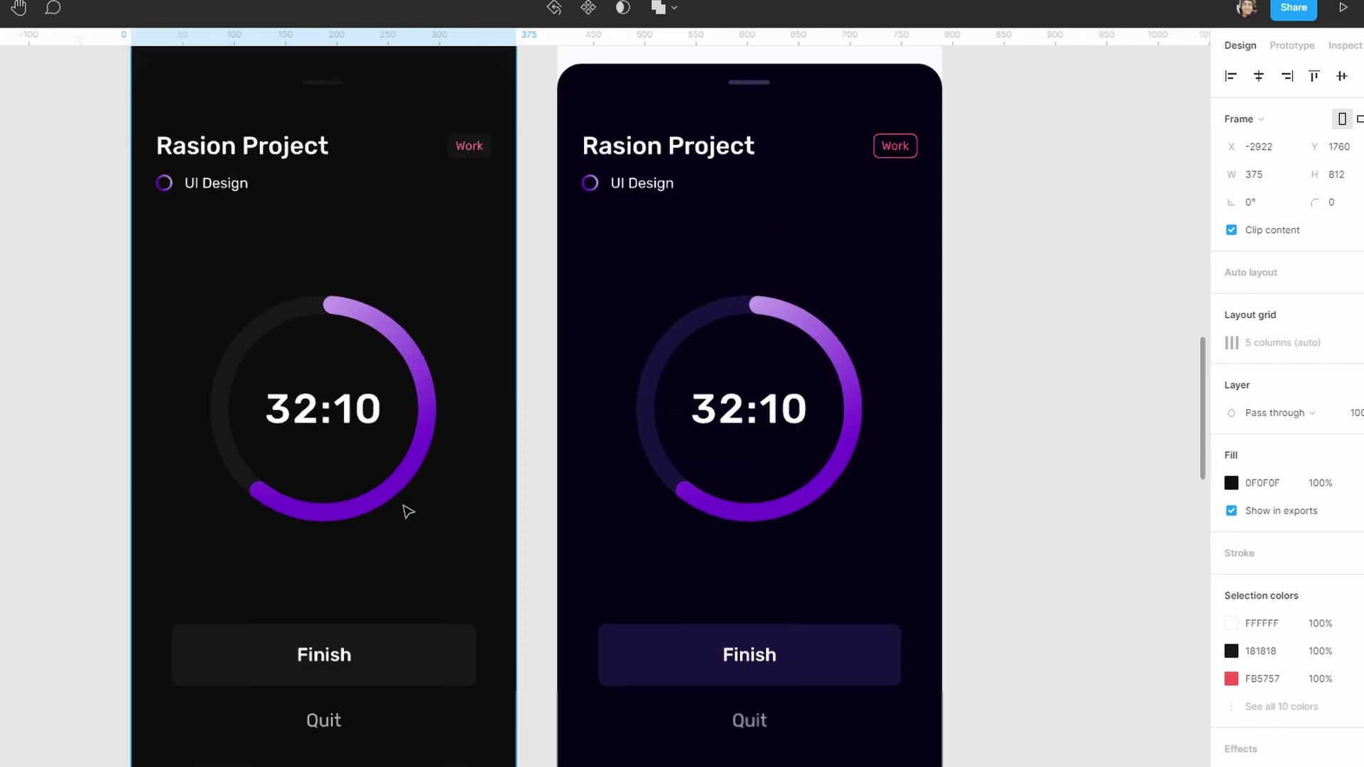
scroll(325, 305, "up", 3)
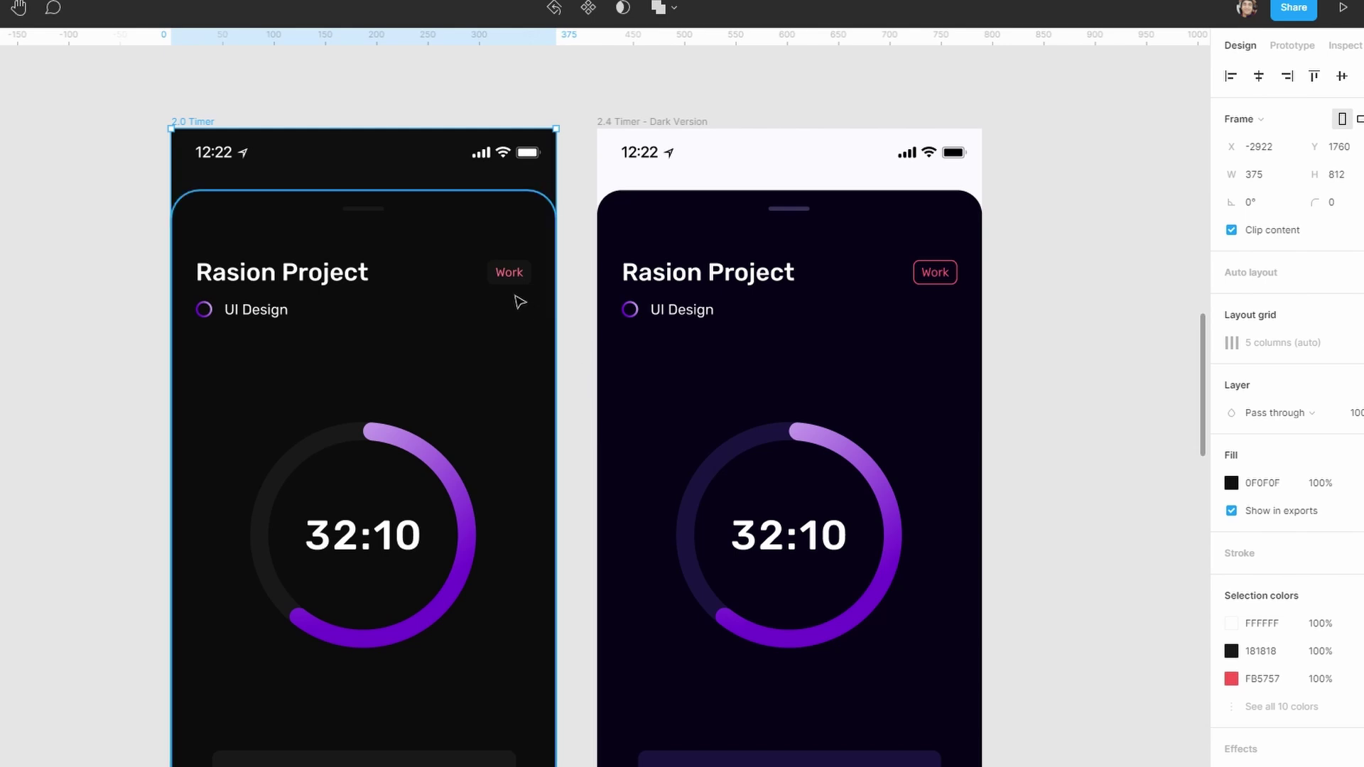
Step: Inspect the Work tag's colours on the converted 2.0 Timer, then clear the selection
scroll(522, 297, "up", 1)
left_click(523, 275)
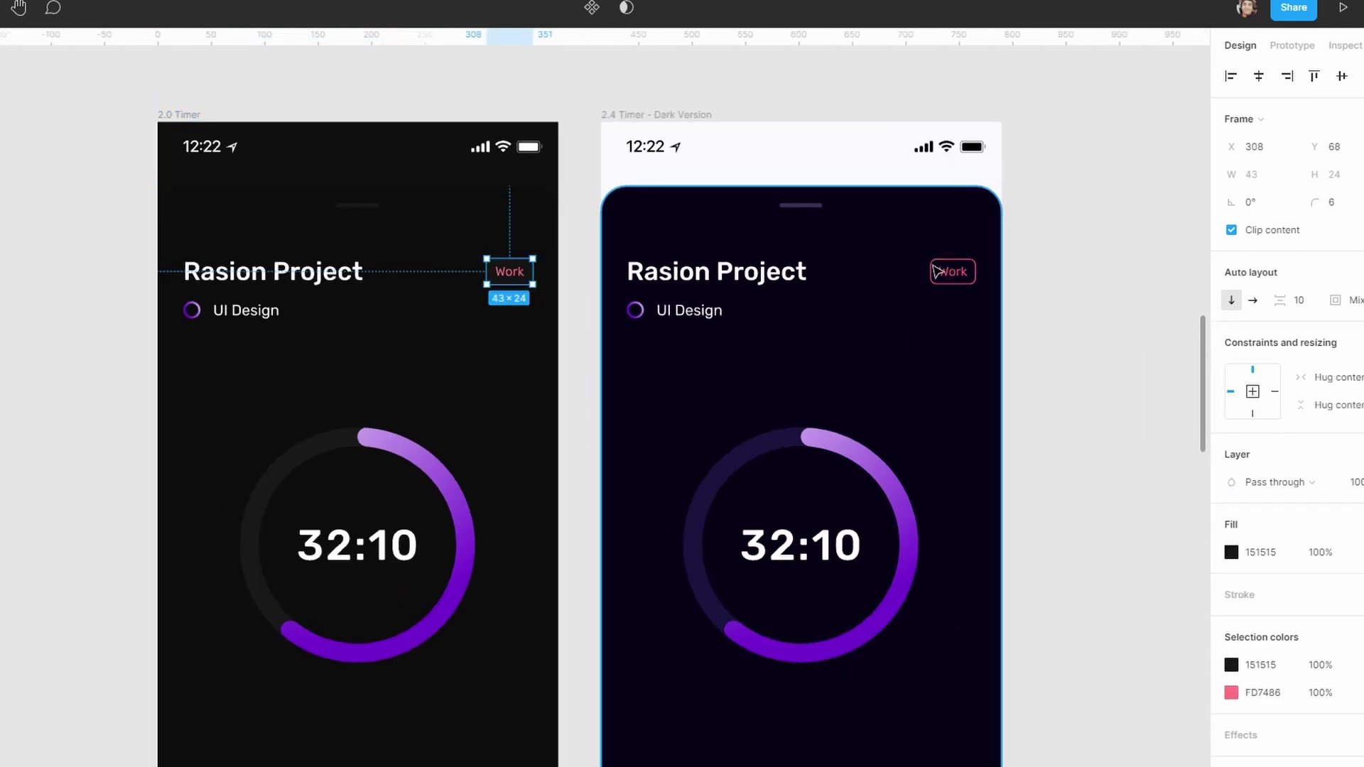
scroll(929, 259, "up", 3)
scroll(573, 323, "down", 3)
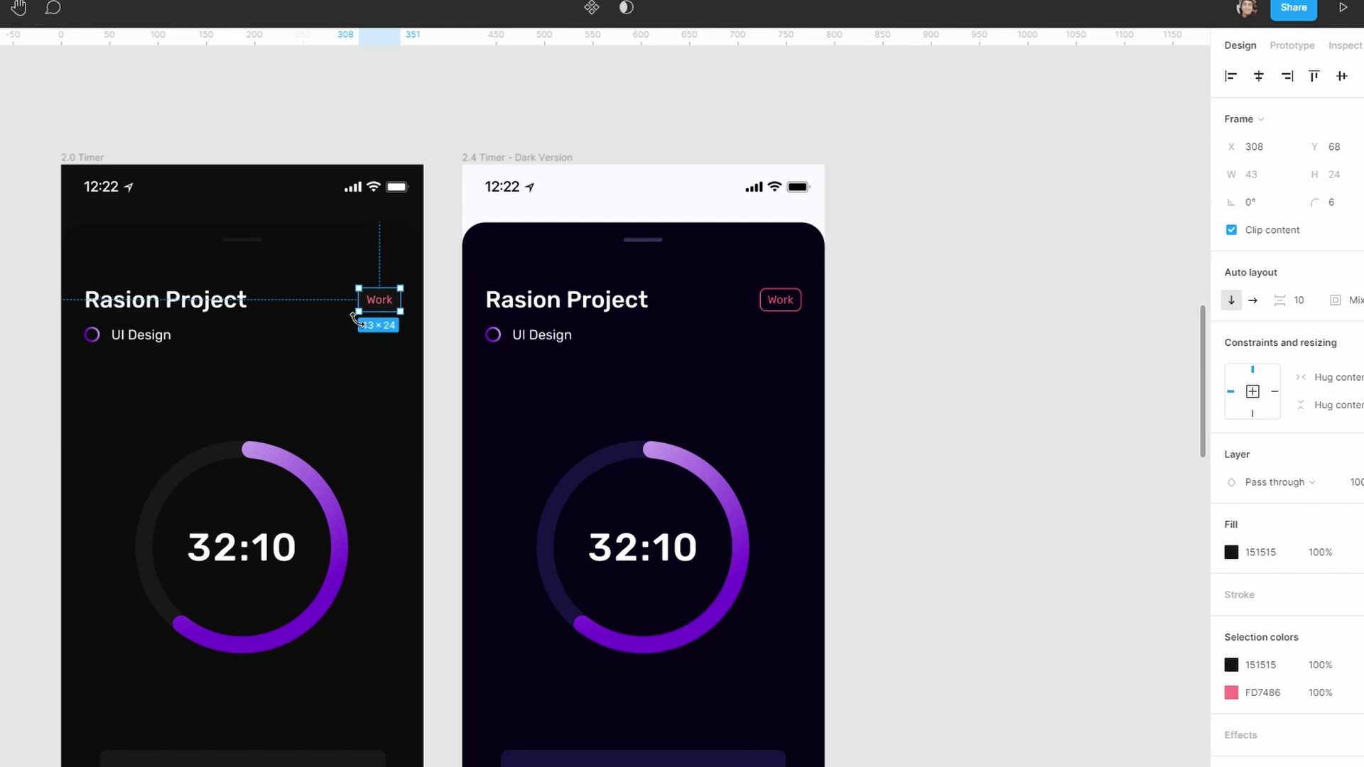
key("Escape")
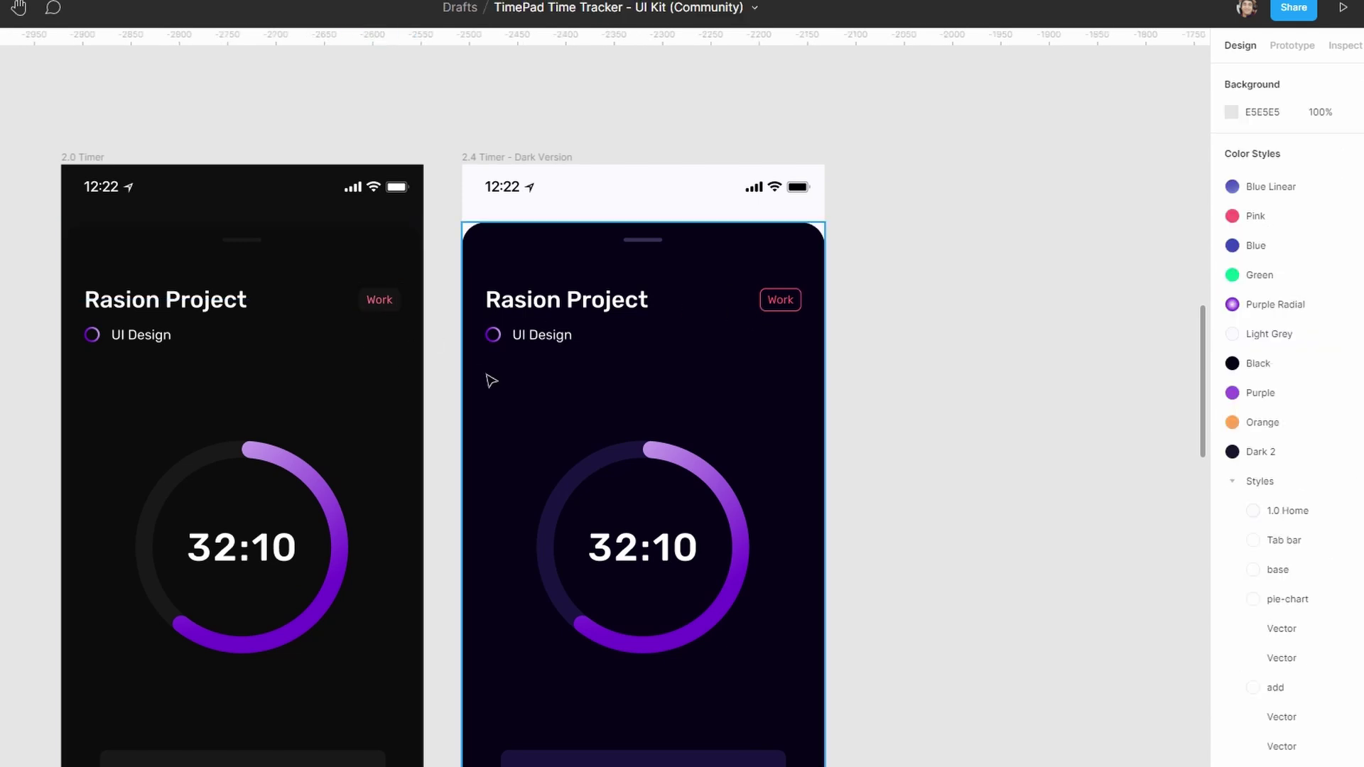
Step: Eyedrop the dark version's 1B143F onto the converted frame's Finish button fill
left_click_drag(488, 381, 530, 244)
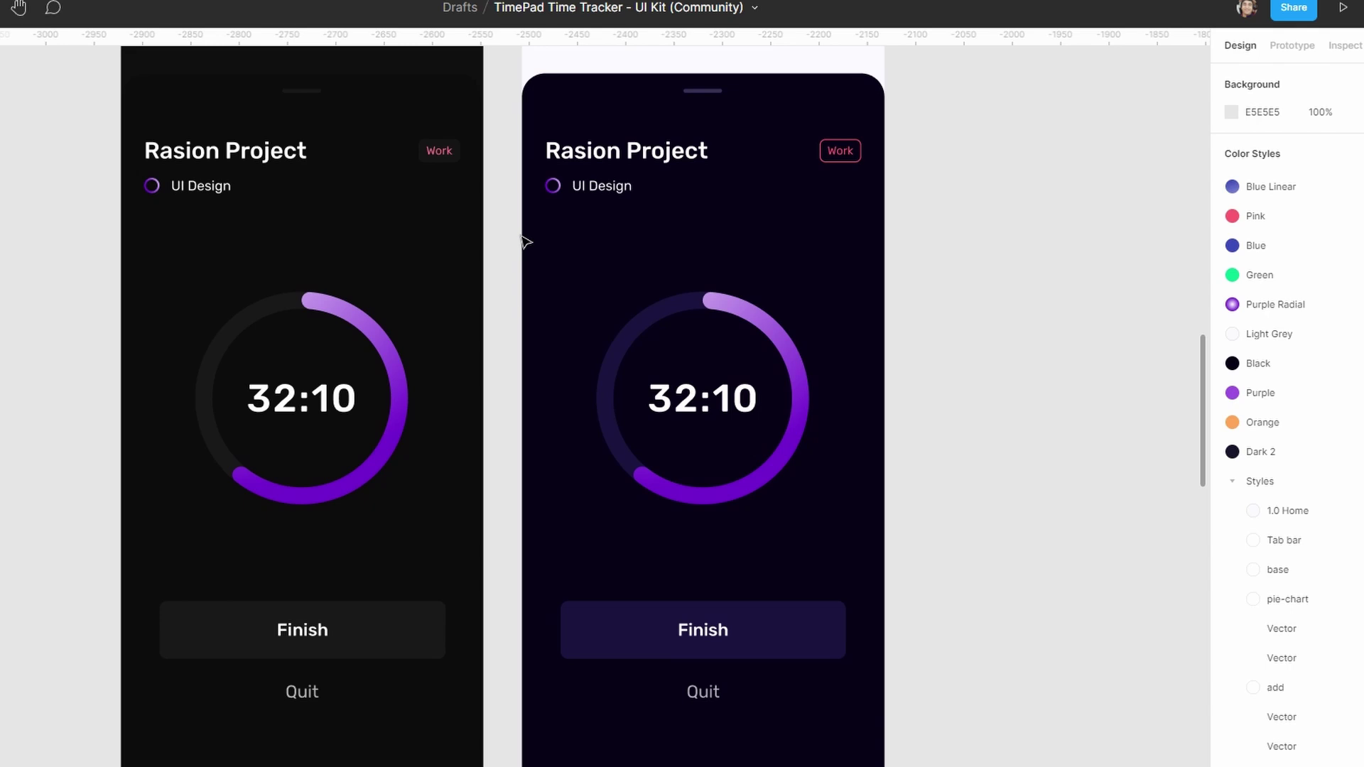
scroll(389, 613, "up", 3)
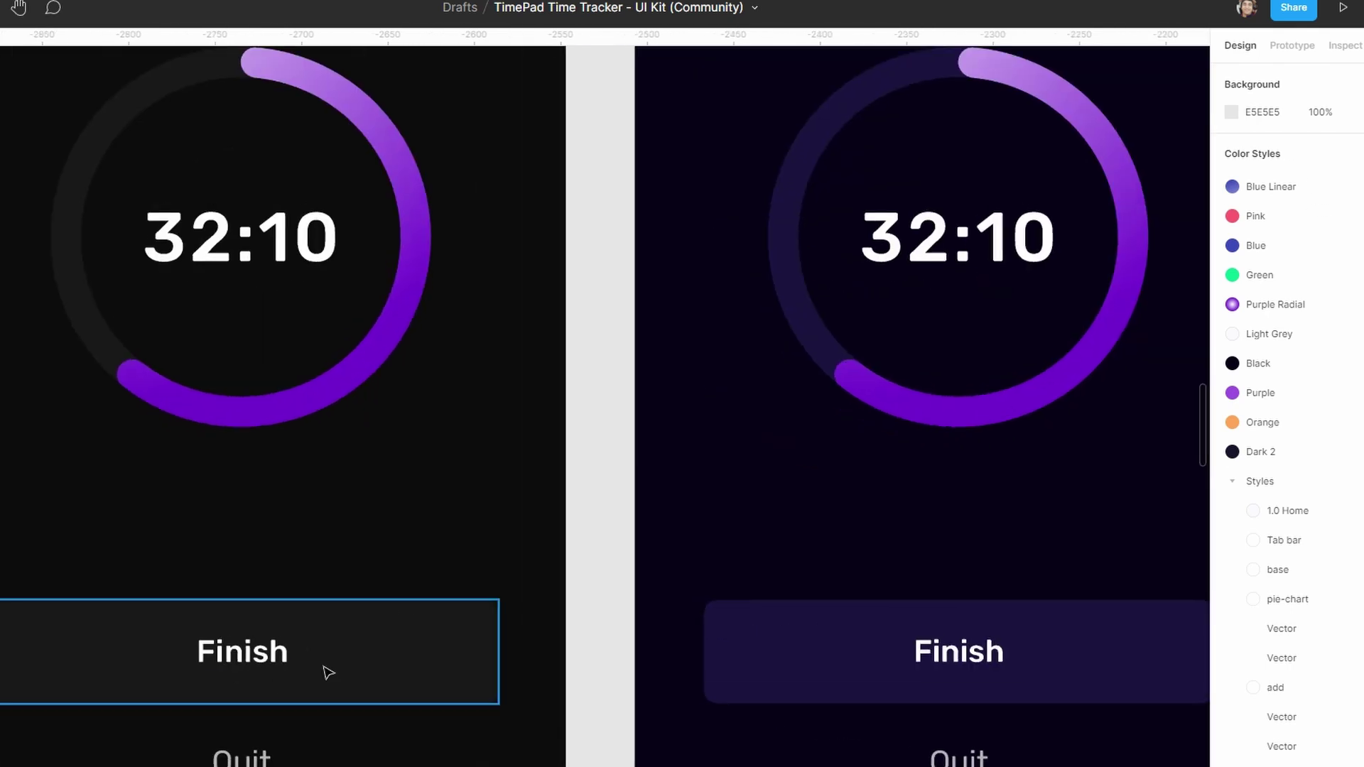
scroll(326, 670, "down", 1)
scroll(375, 667, "down", 2)
scroll(429, 509, "down", 3)
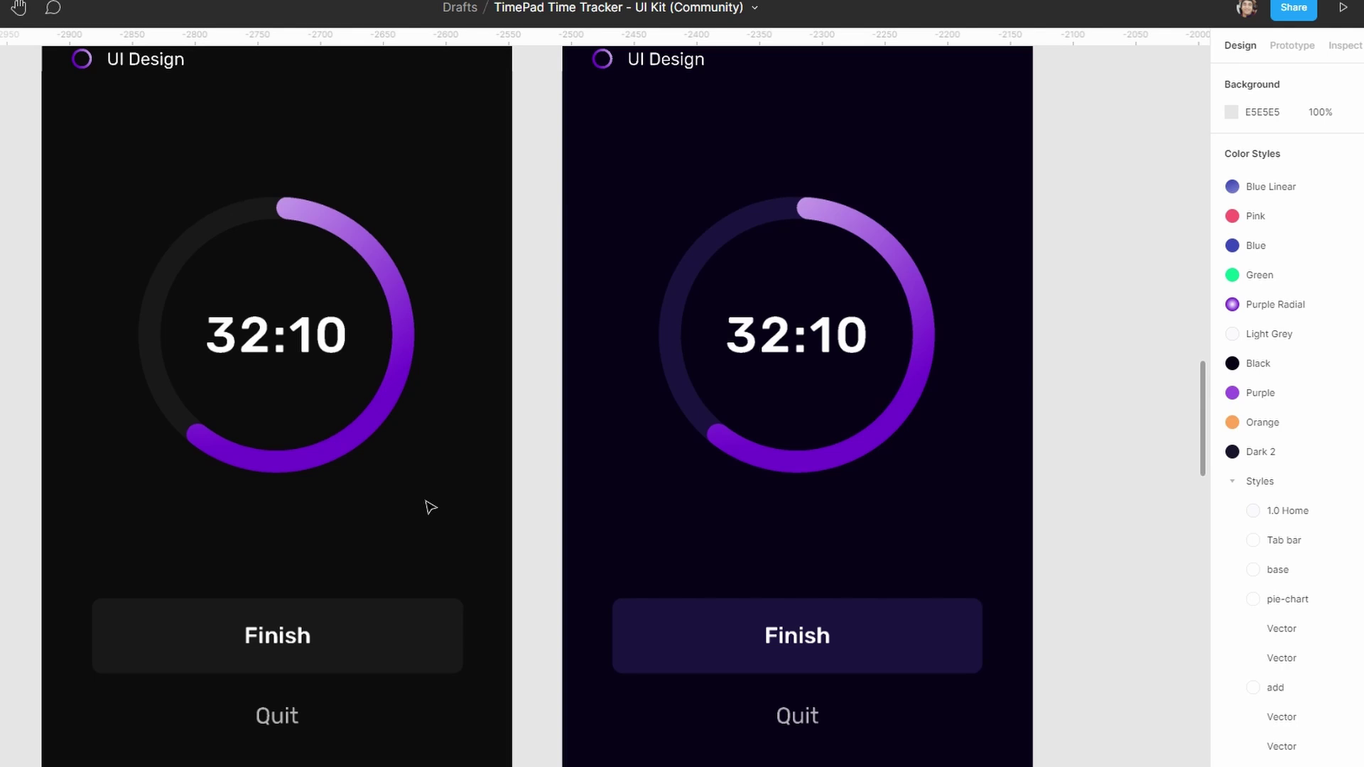
left_click(424, 584)
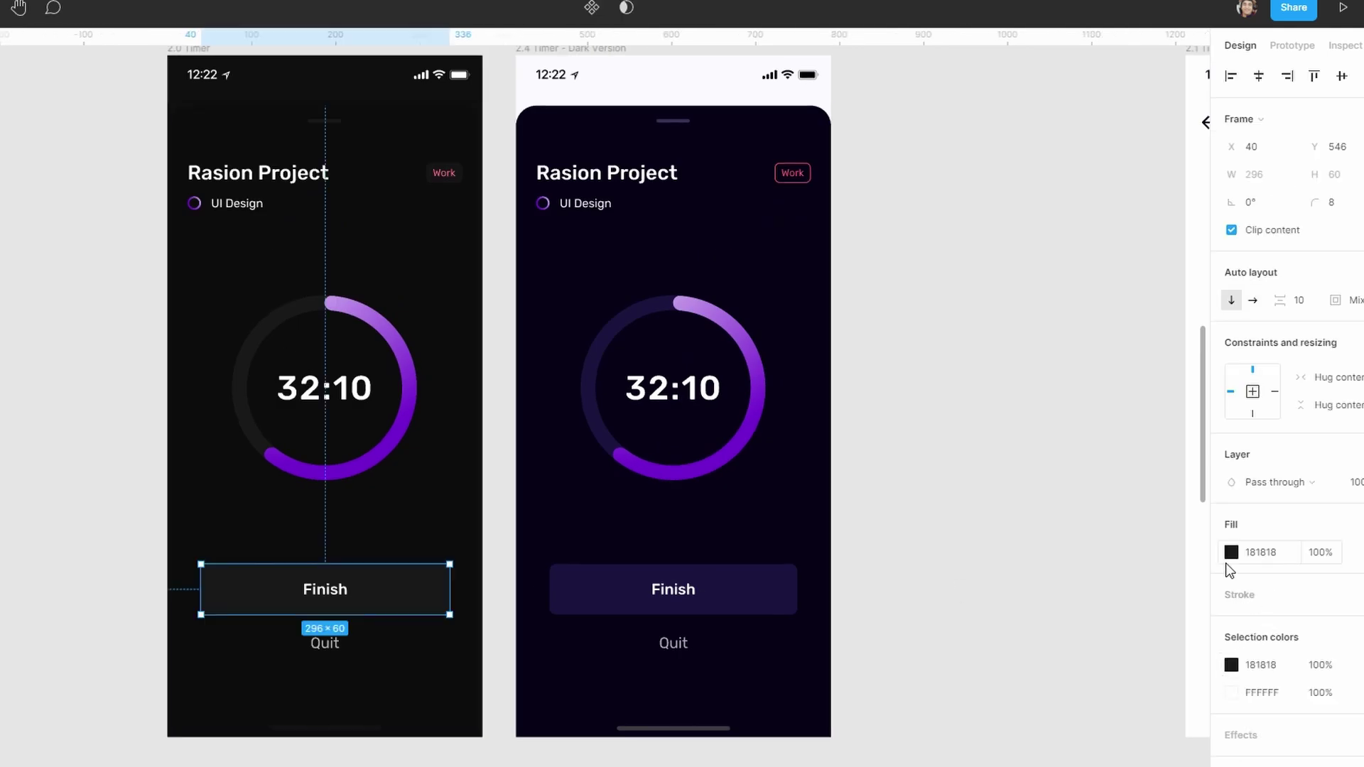
left_click(1231, 553)
left_click(1026, 654)
left_click(792, 599)
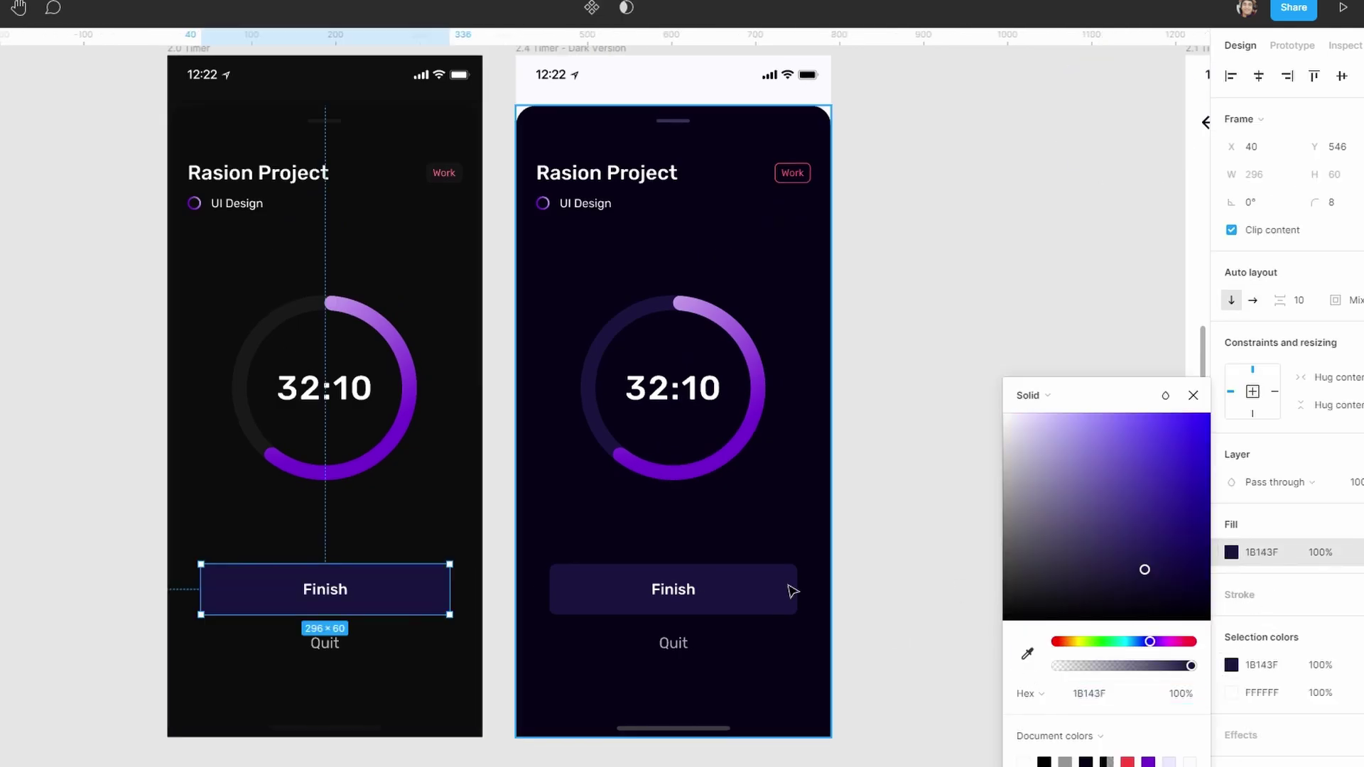
left_click(892, 497)
left_click(893, 497)
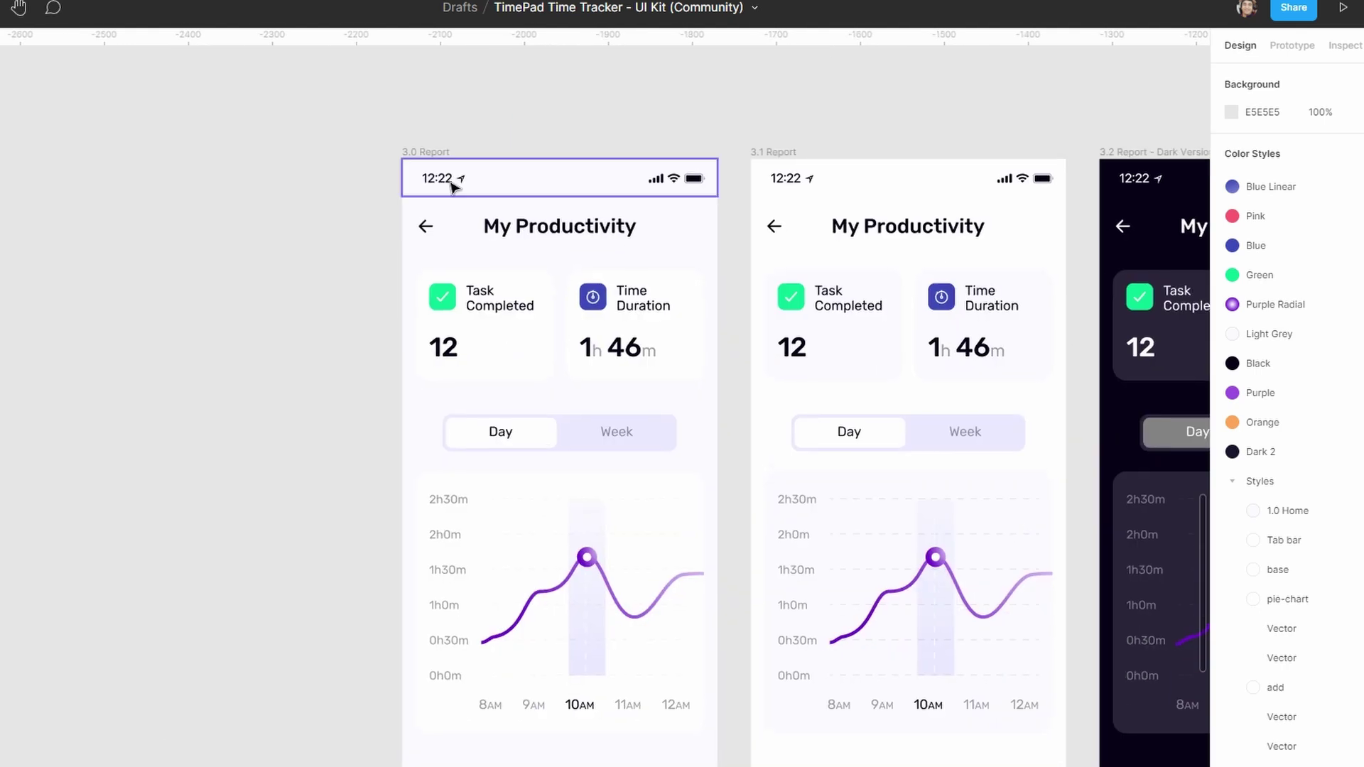
Step: Run Dark Mode Magic on the 3.0 Report frame for a 0F0F0F background
left_click(442, 152)
key("ctrl+/")
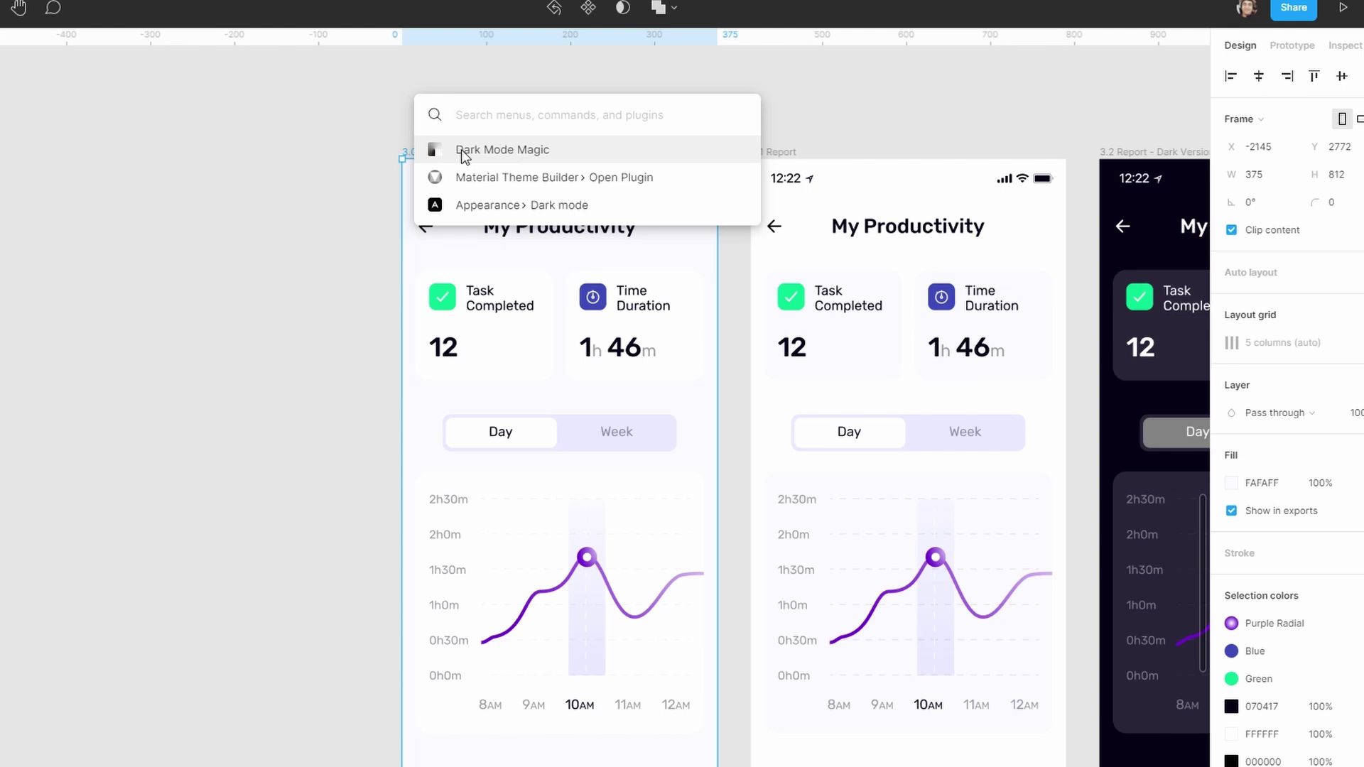
left_click(462, 149)
Step: Select the Time Duration value text, which still shows dark text
double_click(630, 359)
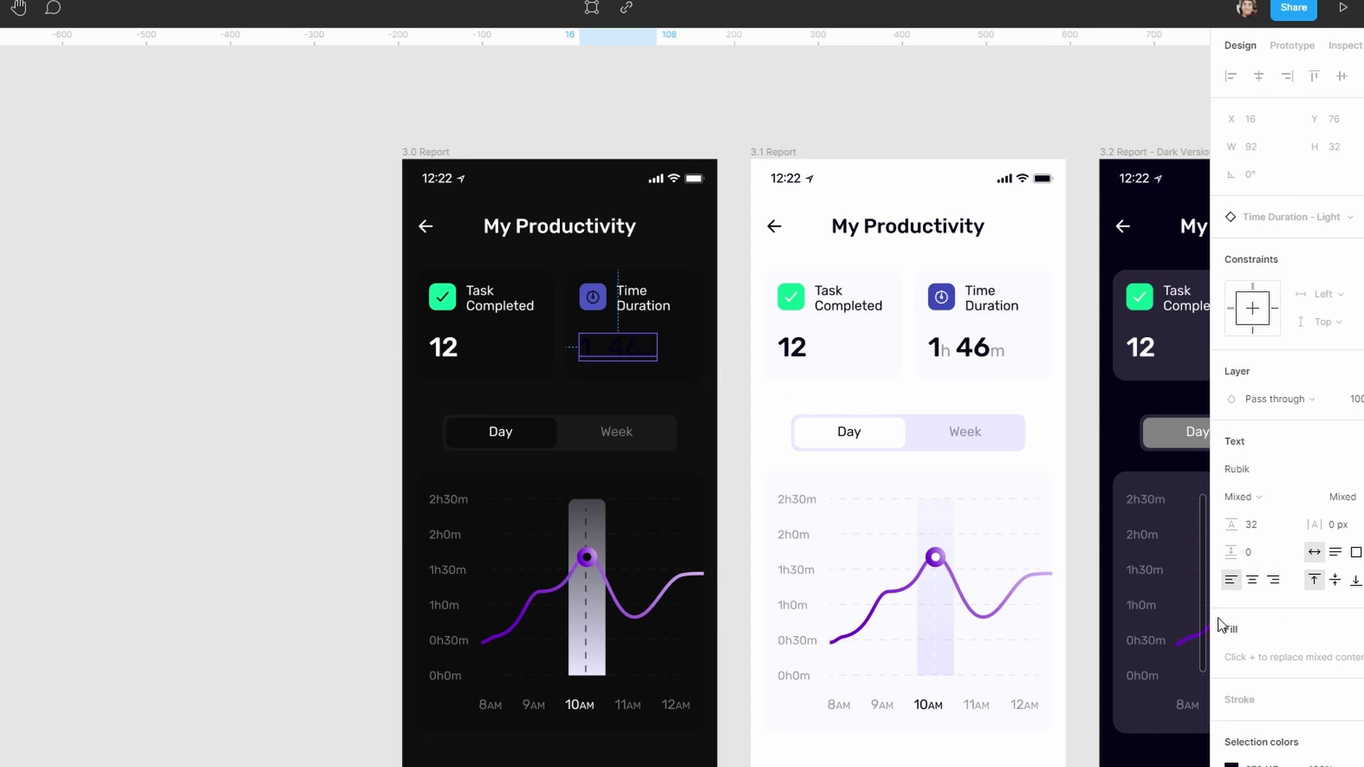
scroll(1004, 352, "up", 5)
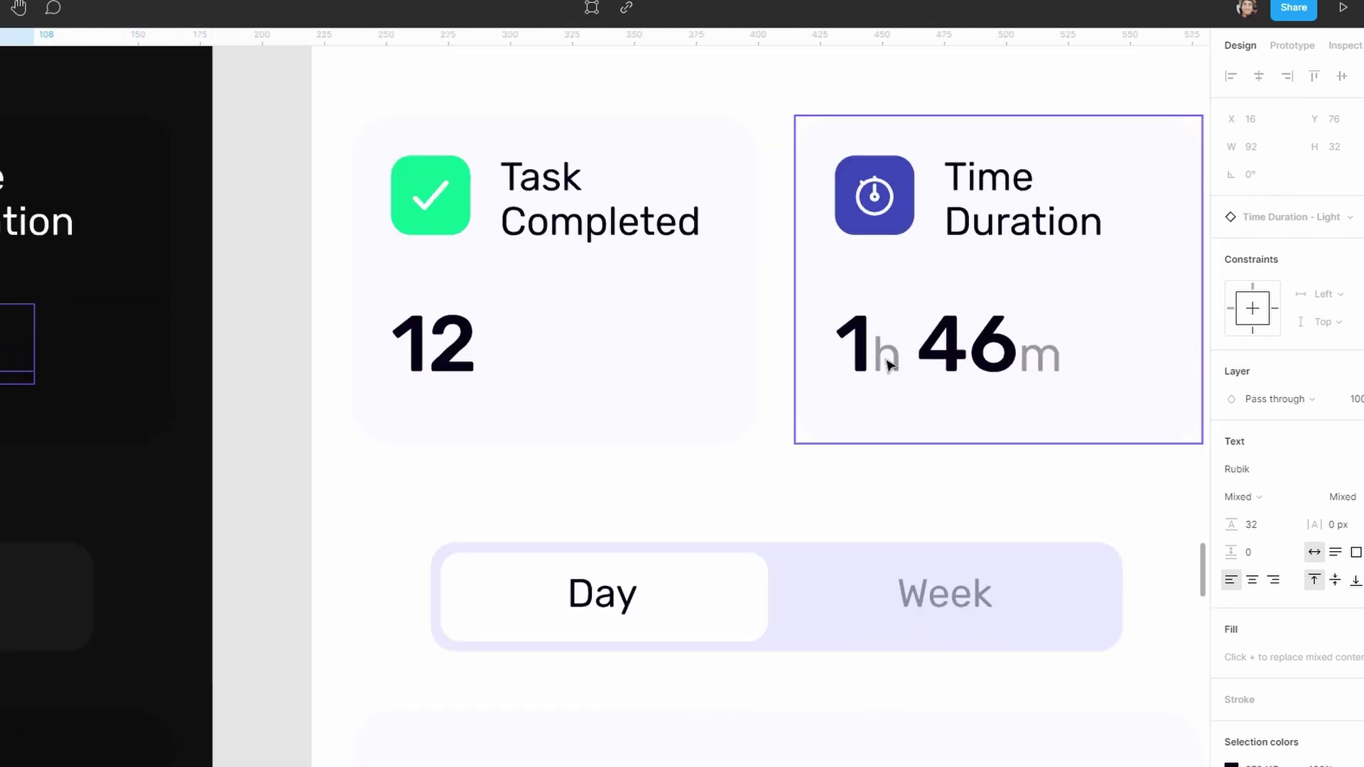
scroll(904, 367, "down", 3)
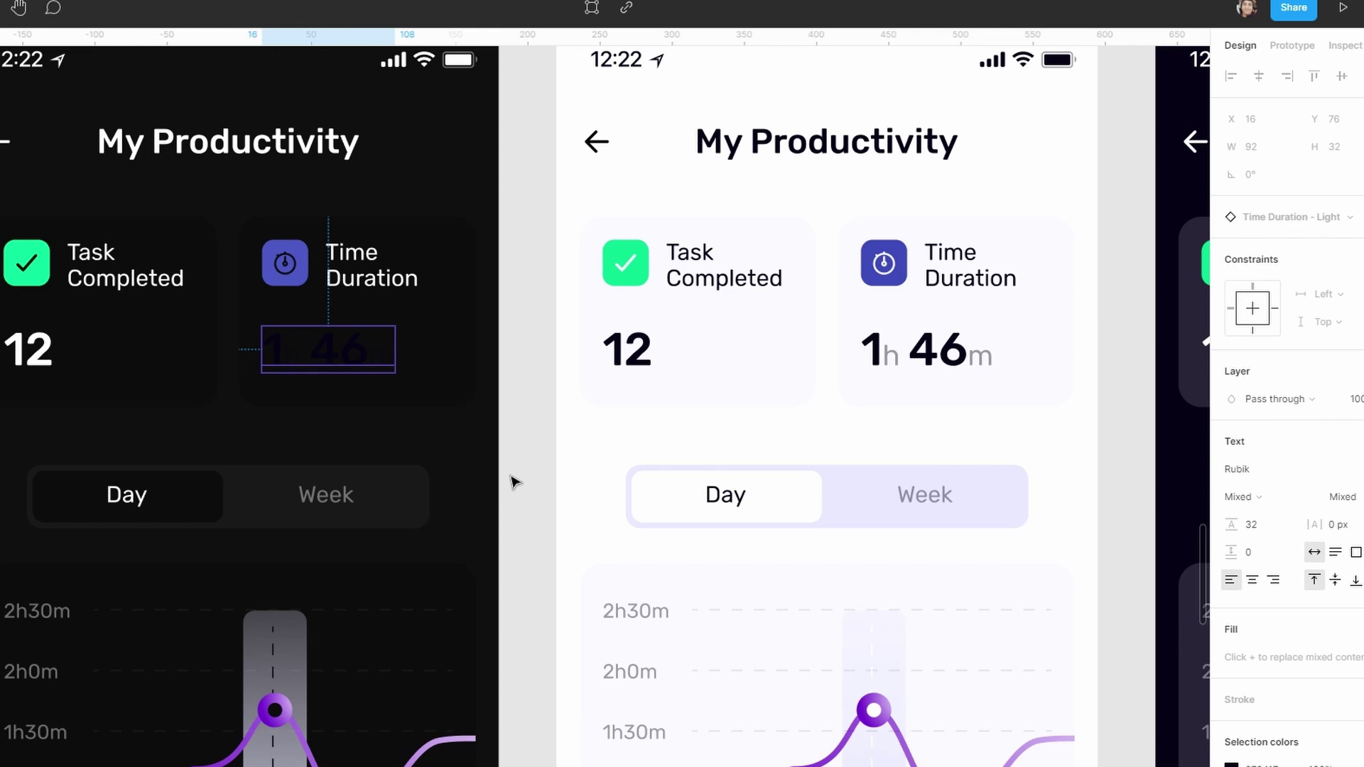
left_click_drag(512, 478, 666, 332)
scroll(666, 332, "down", 1)
Step: Undo the dark conversion and retype the Time Duration value as '1h 46m'
scroll(663, 329, "down", 1)
key("ctrl+z")
key("ctrl+z")
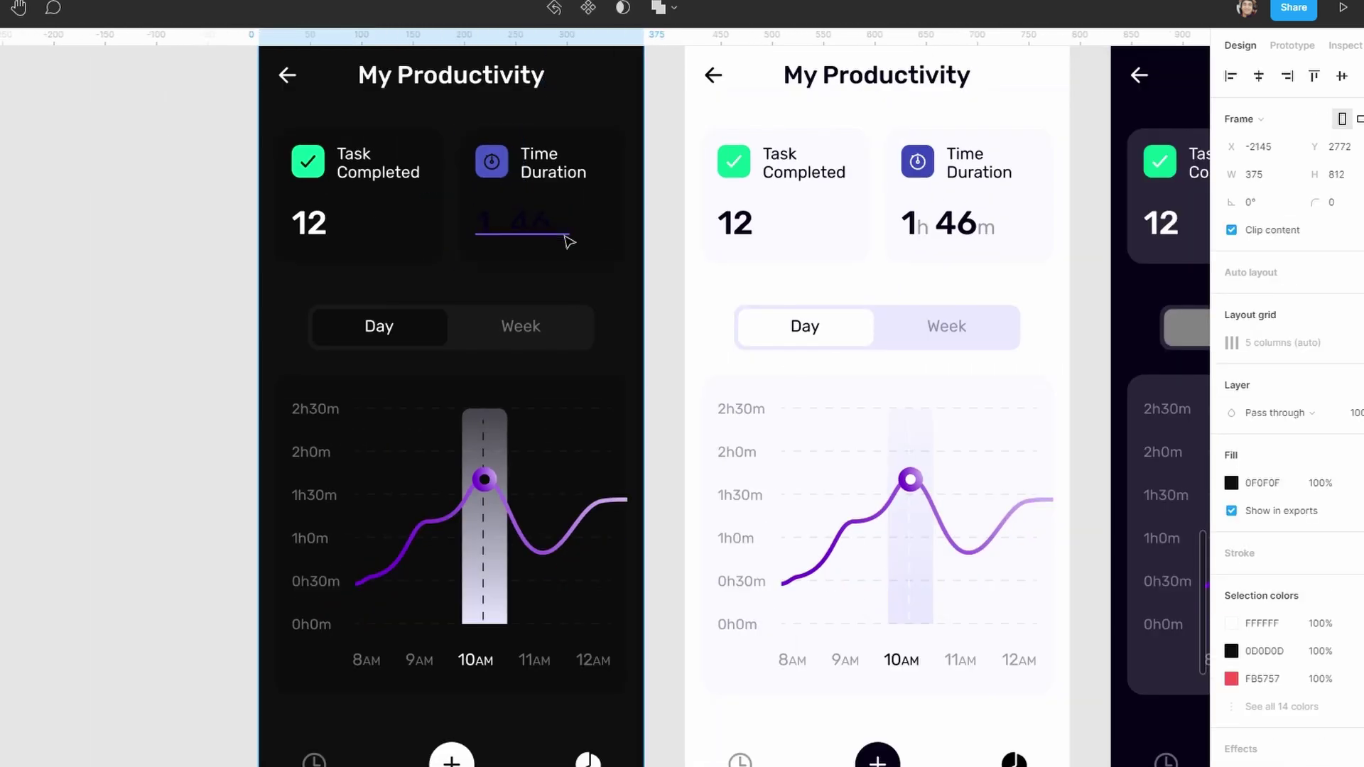
double_click(535, 235)
type("1")
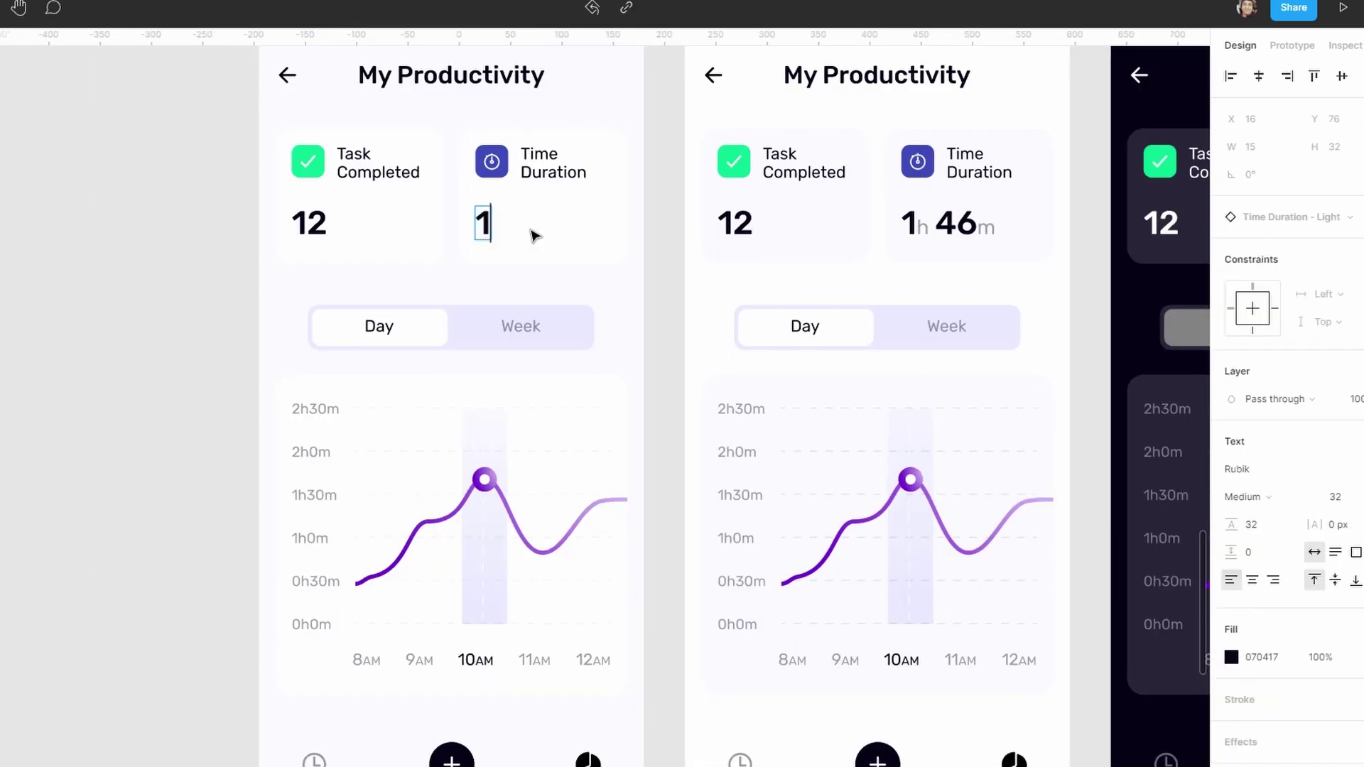
type("h 46")
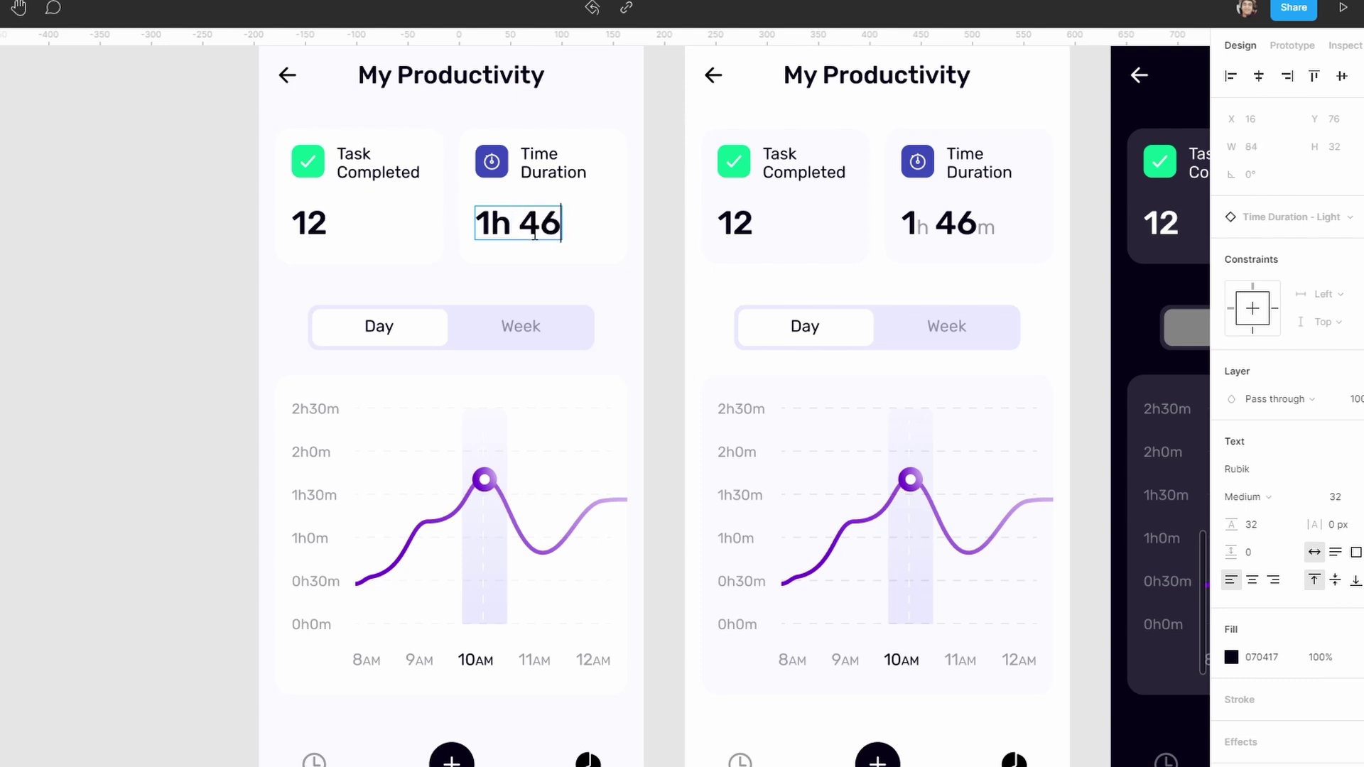
type("m")
key("Escape")
Step: Reapply Dark Mode Magic to the whole 3.0 Report frame
scroll(402, 256, "up", 3)
left_click(308, 178)
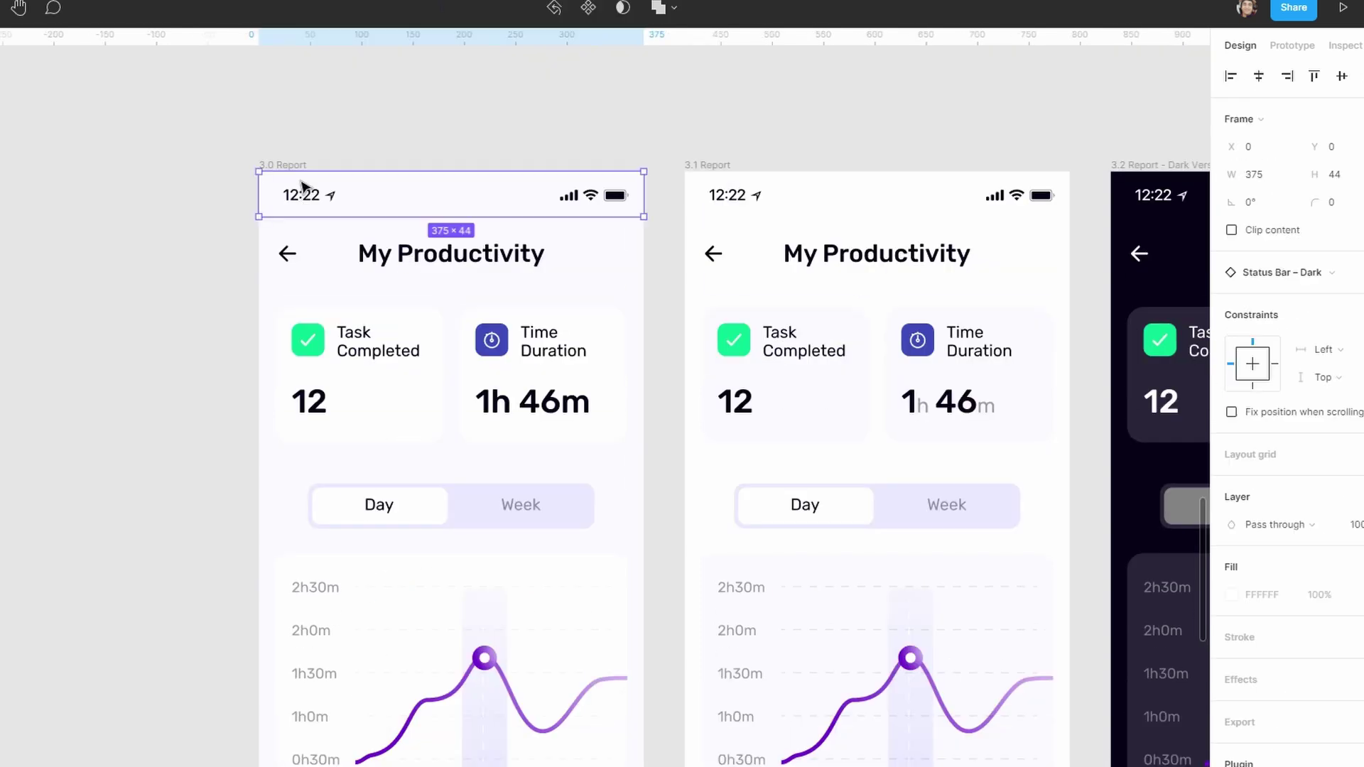
left_click(294, 167)
key("ctrl+slash")
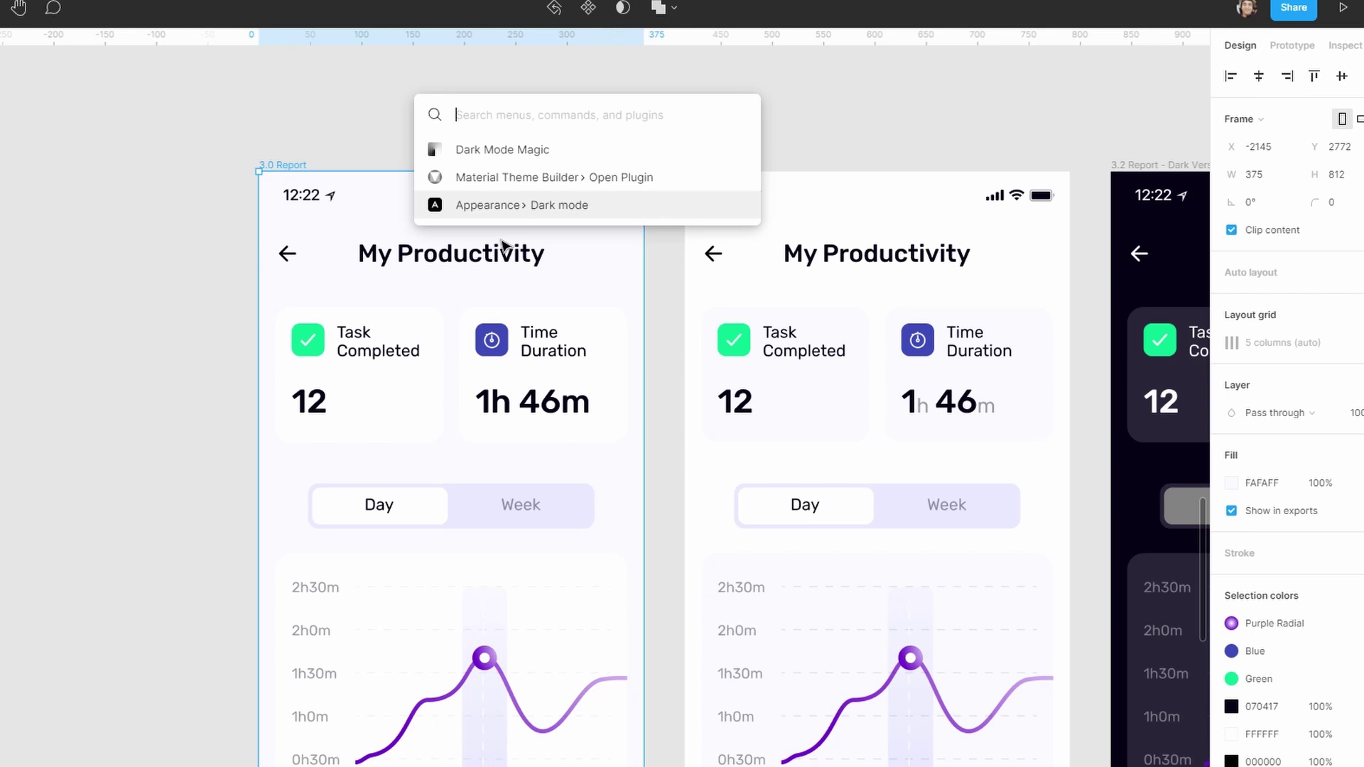
left_click(533, 149)
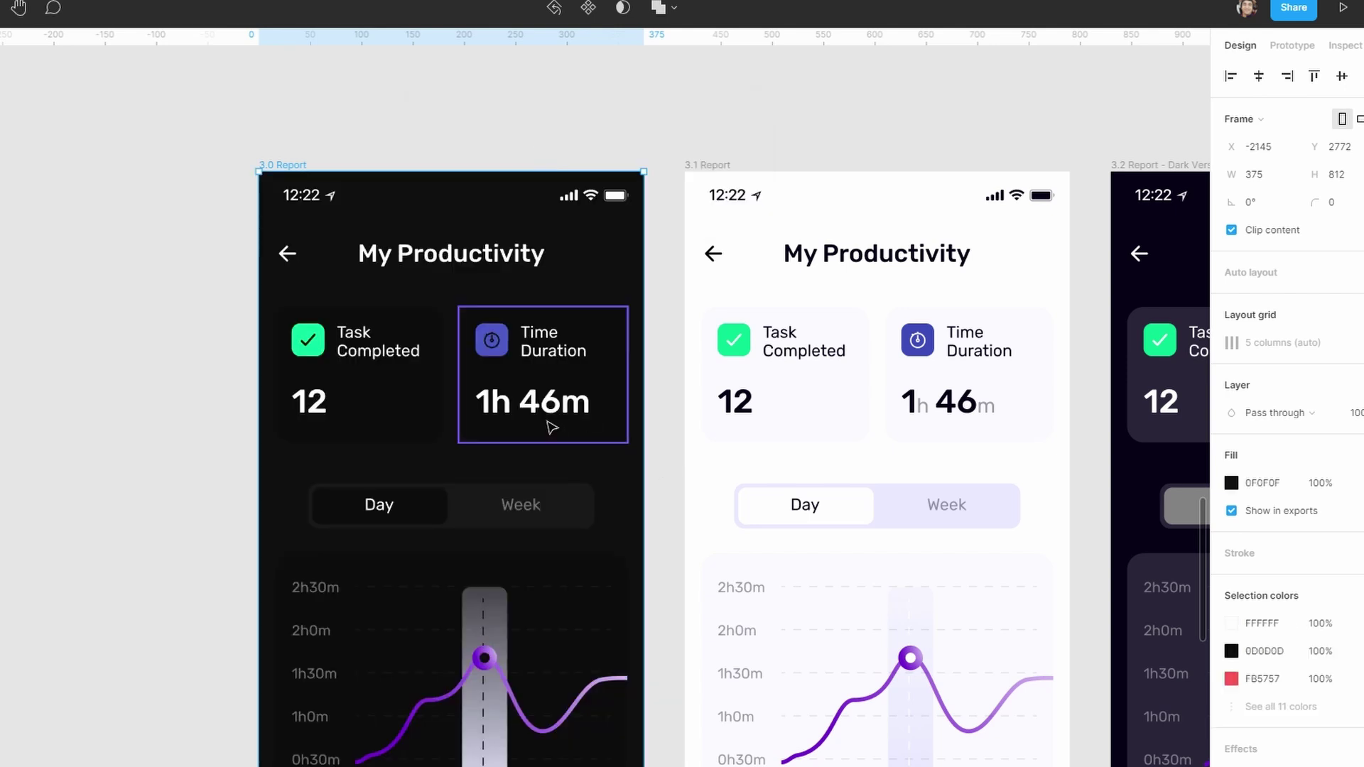
Step: Detach the light check icon's Green style, comparing its 07E092 with the dark icon's 0AF7A0
key("Escape")
scroll(372, 360, "up", 3)
double_click(372, 356)
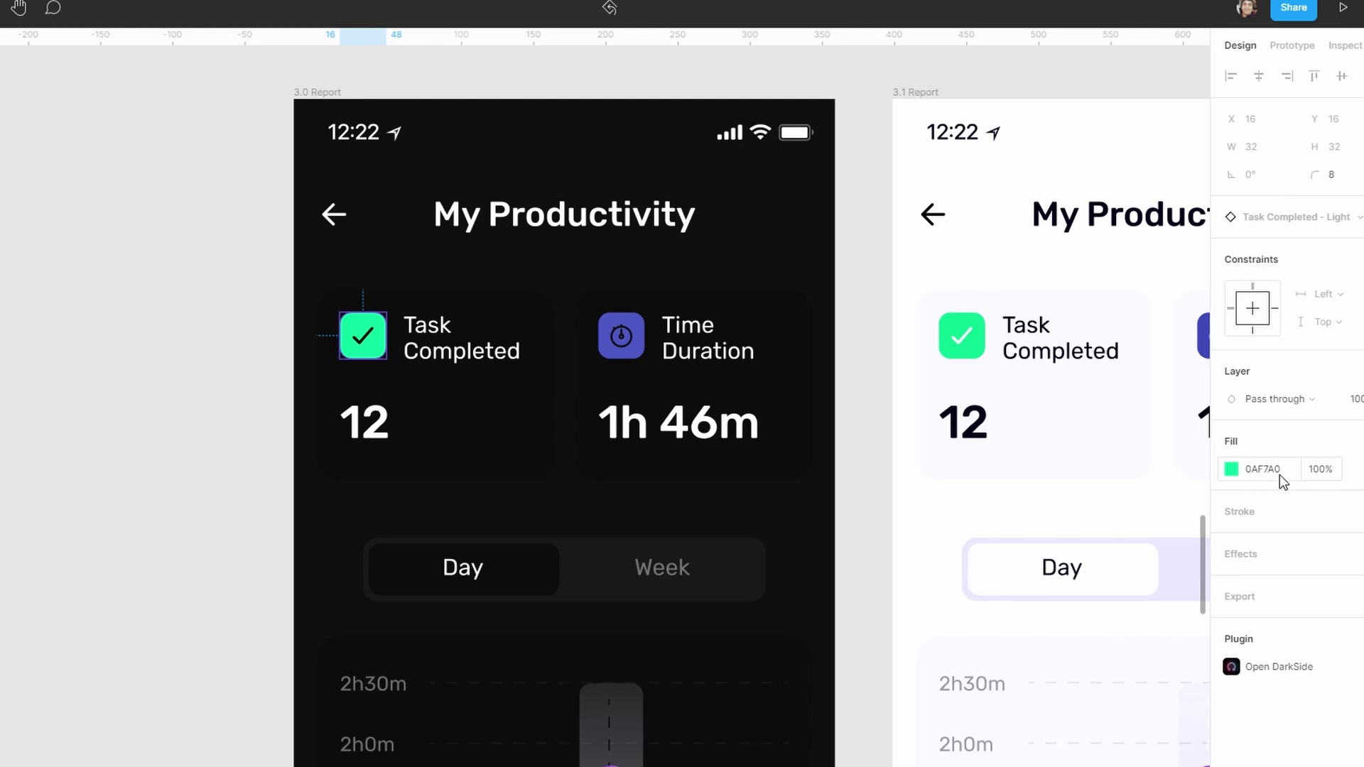
double_click(976, 360)
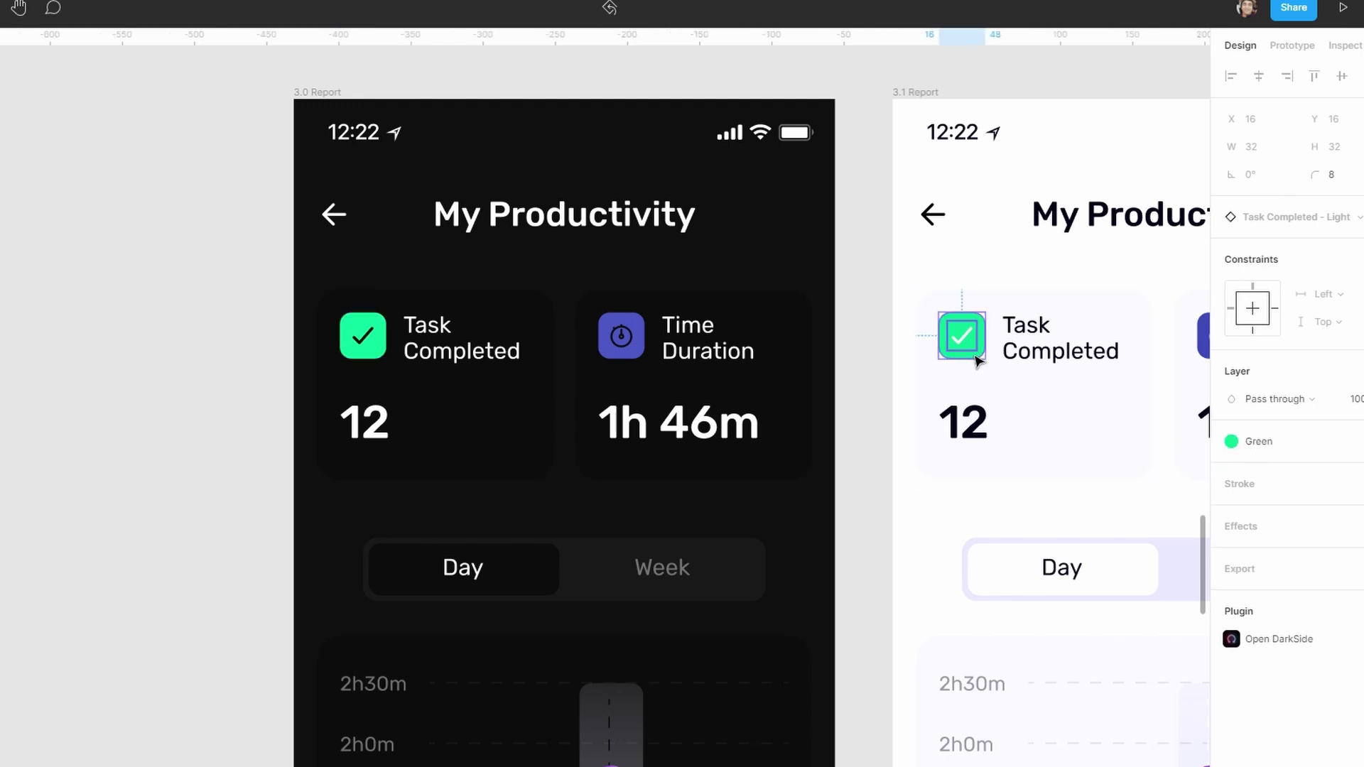
left_click(1336, 442)
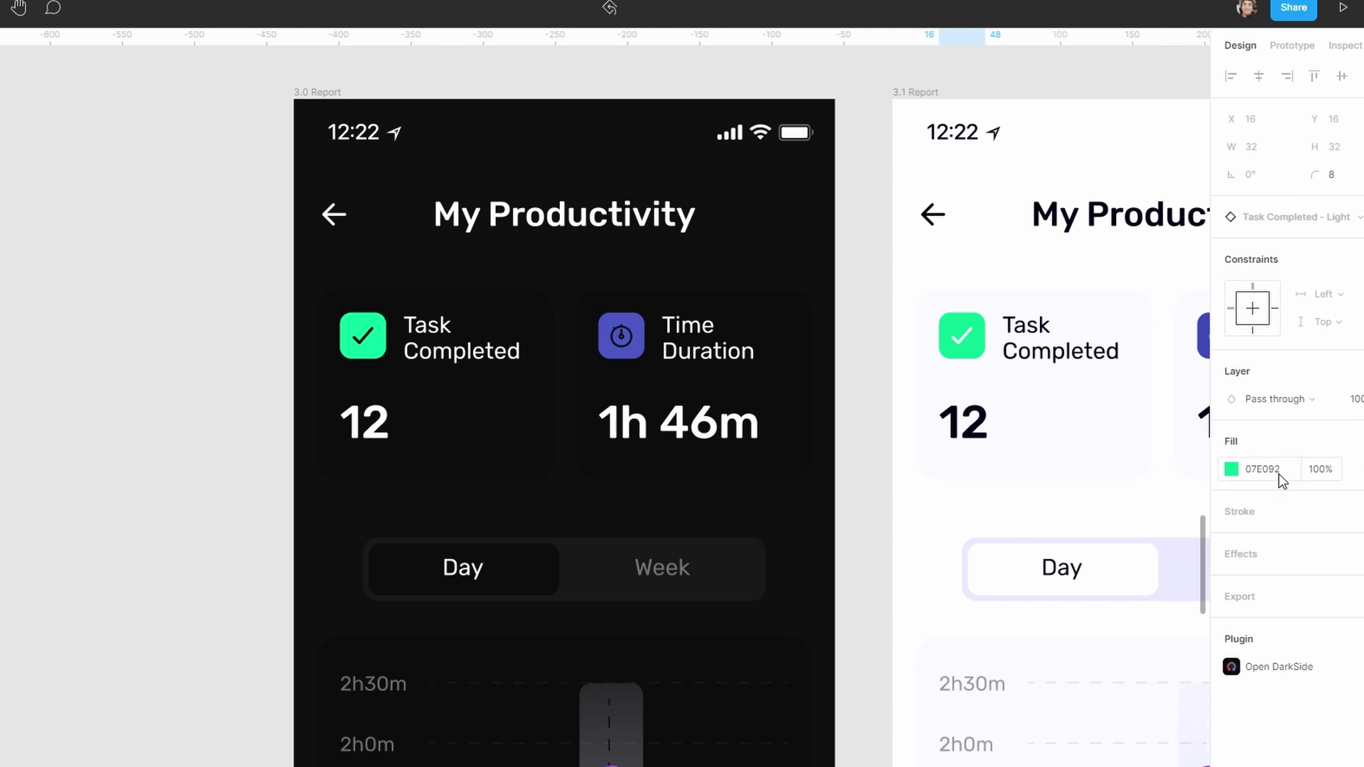
double_click(363, 359)
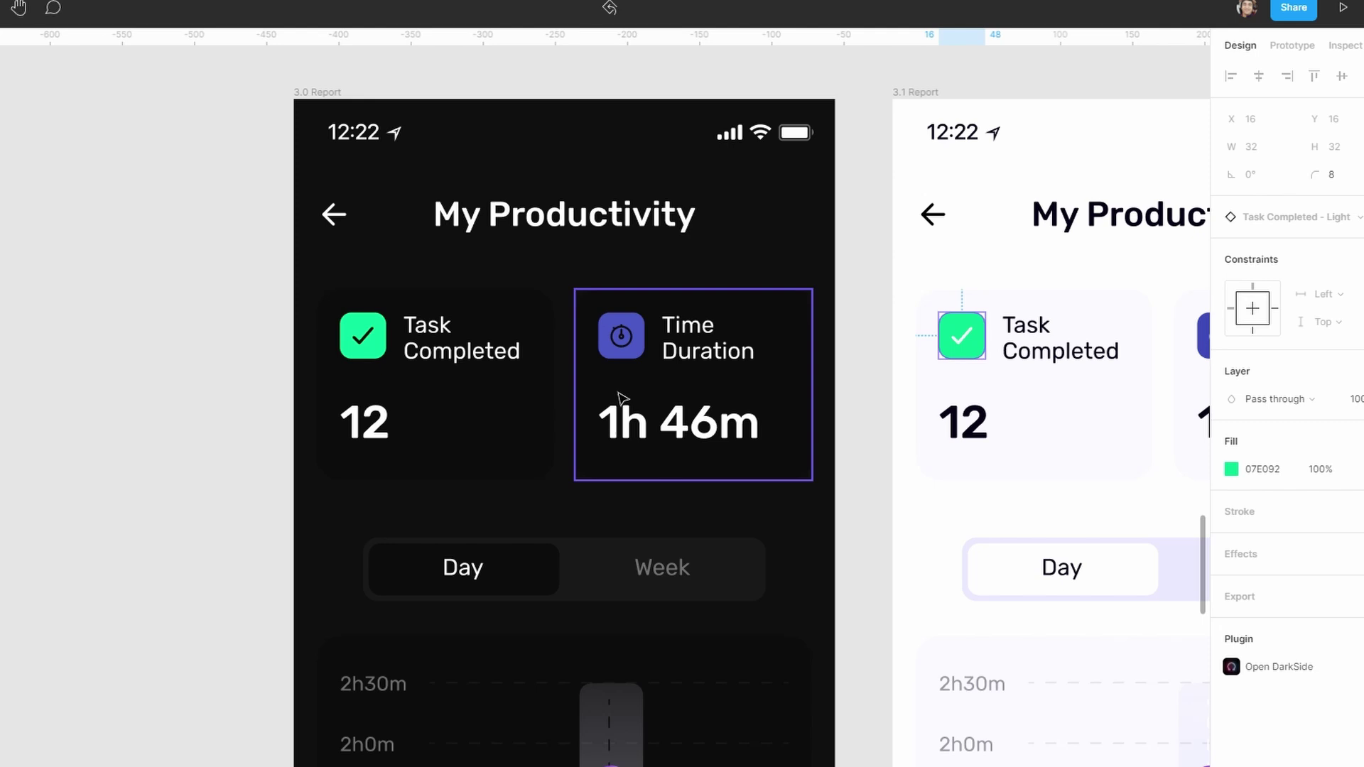
key("shift+1")
Step: Apply Dark Mode Magic to the lower 3.0 Report frame with the photo
left_click(489, 441)
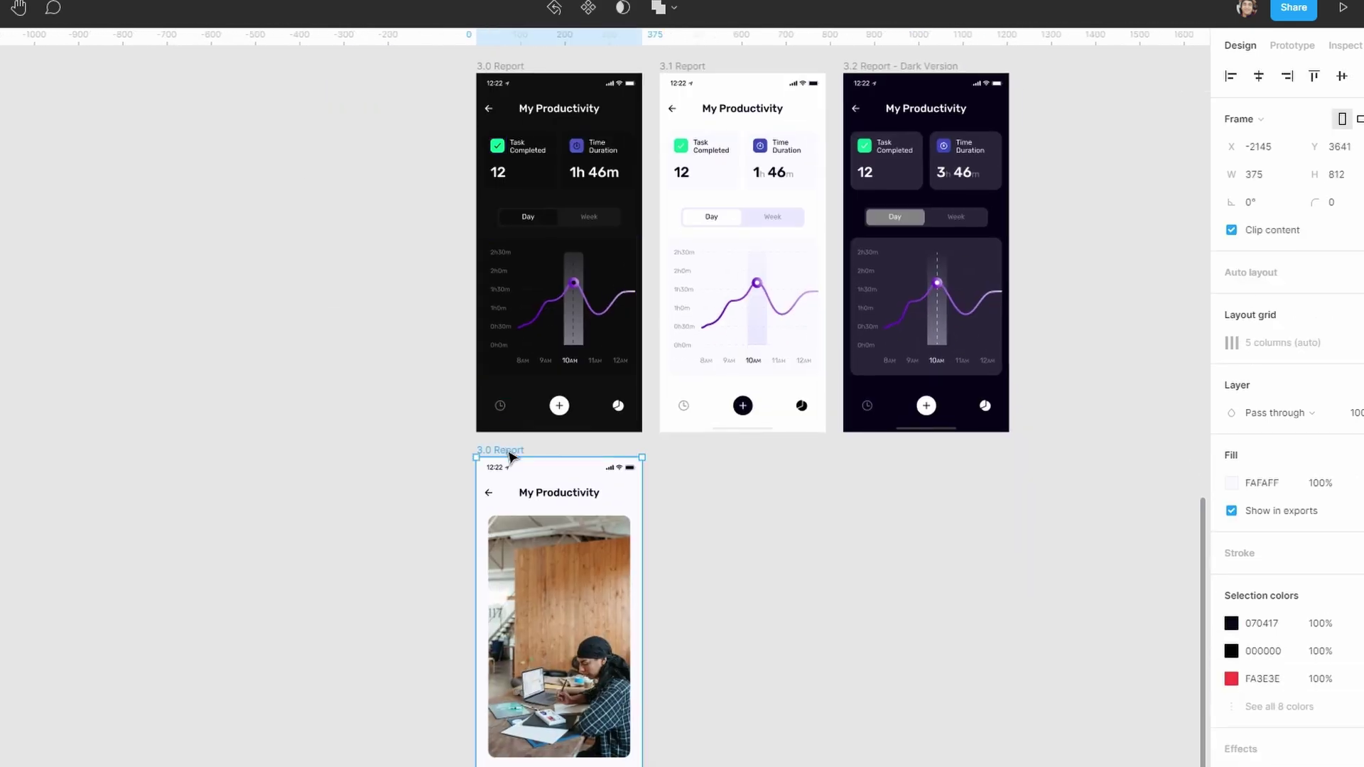
key("ctrl+/")
left_click(533, 150)
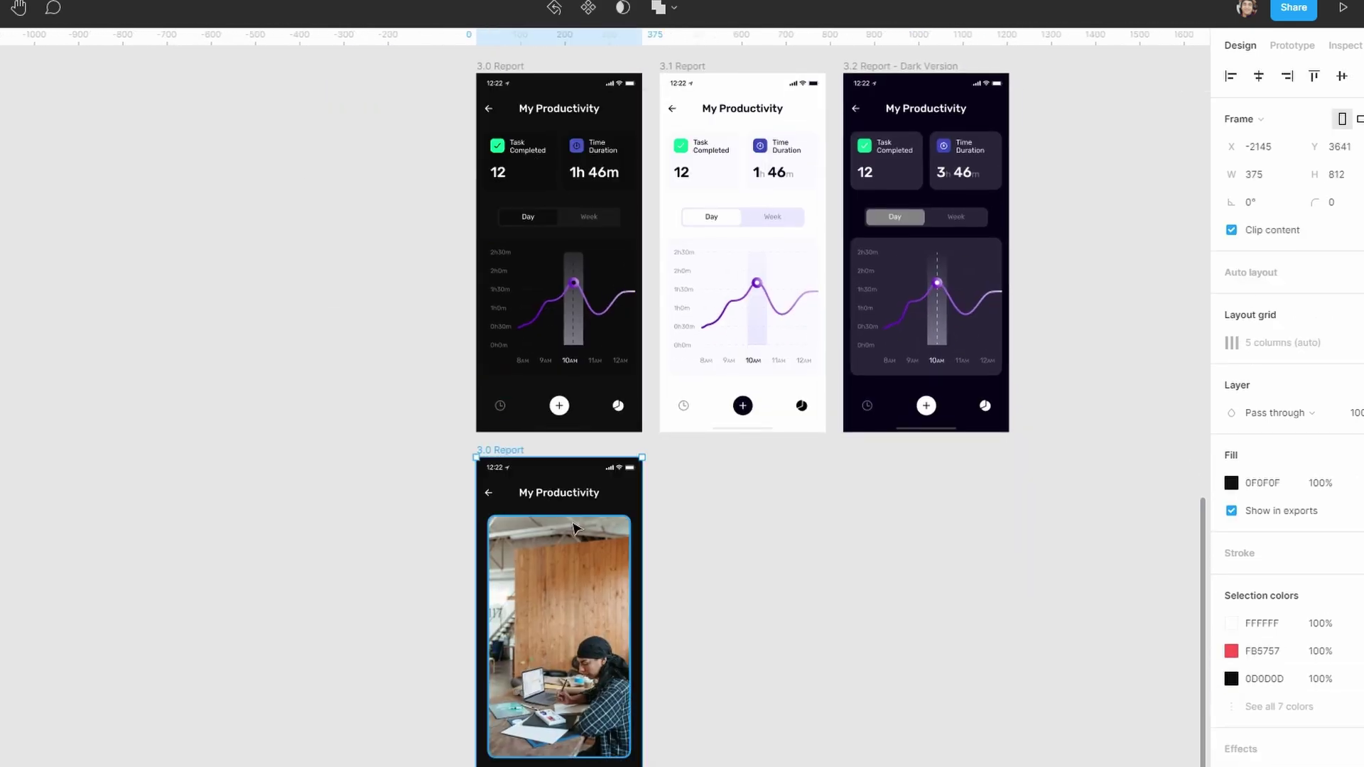
scroll(572, 528, "up", 3)
scroll(726, 442, "down", 4)
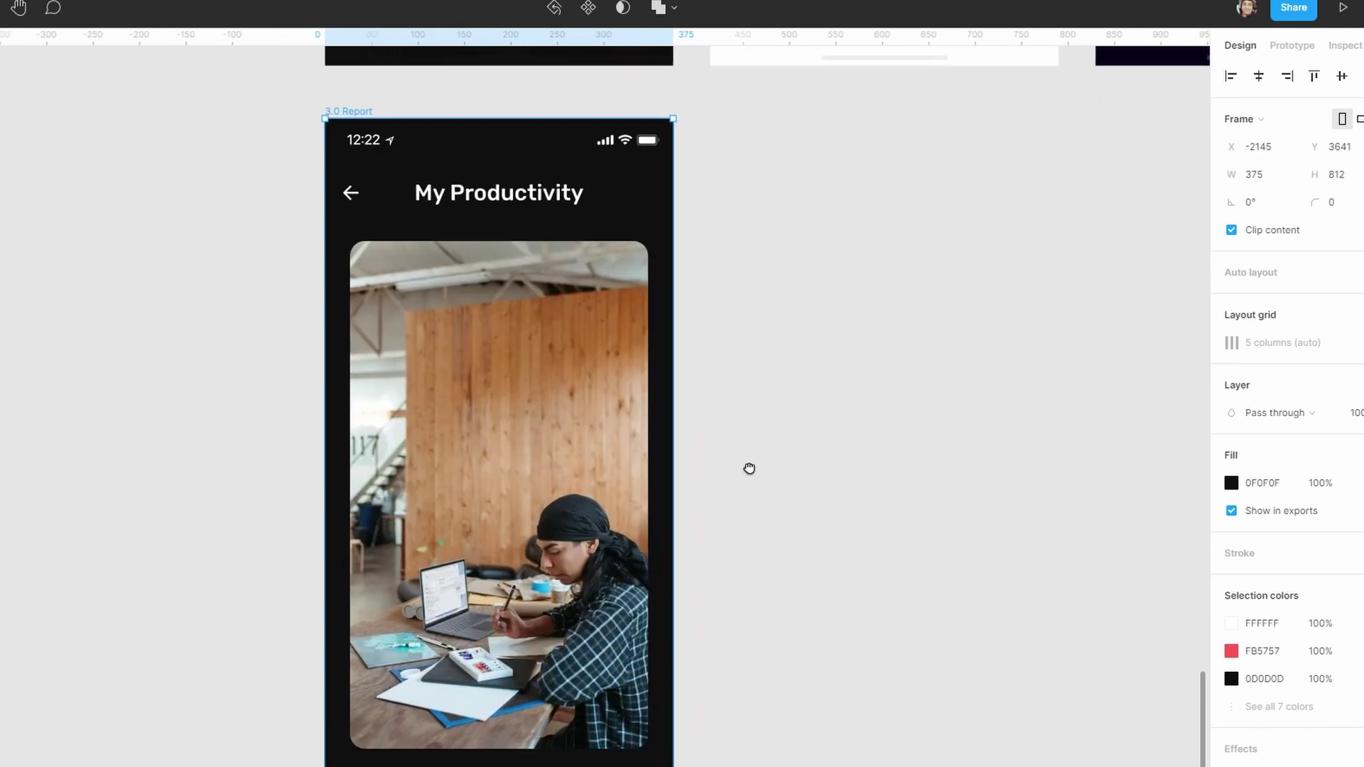
key("Escape")
left_click(642, 524)
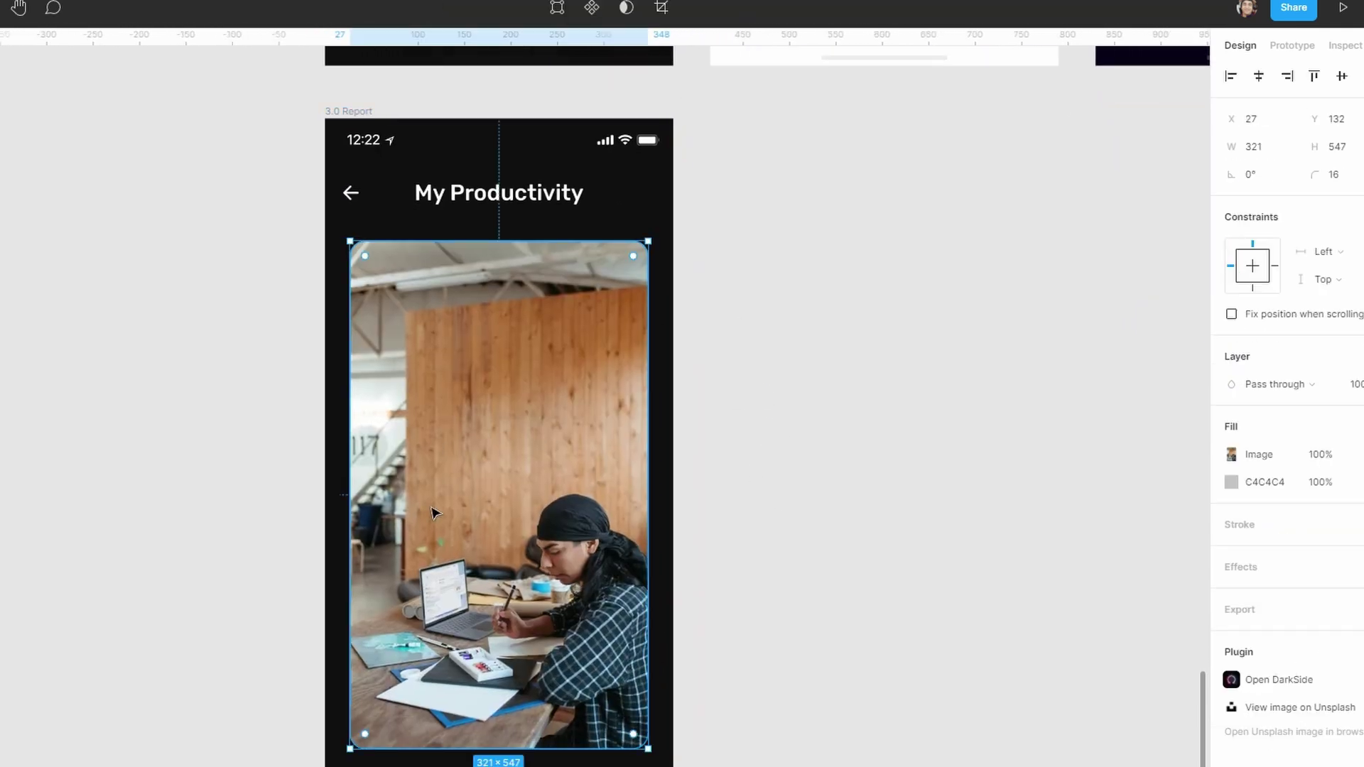
left_click(796, 394)
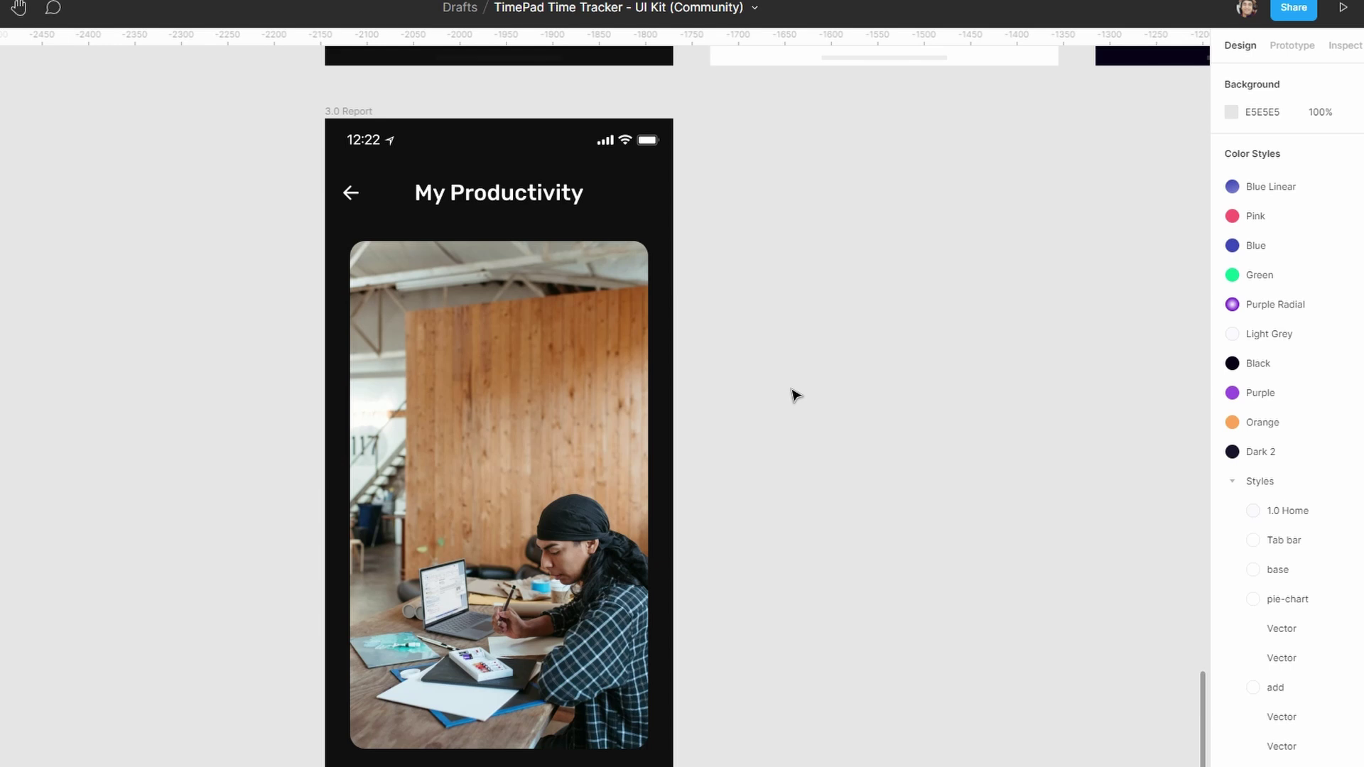
Step: Try Dark Mode Magic on 1.0 Home, then undo it to restore the original look
scroll(791, 390, "up", 3)
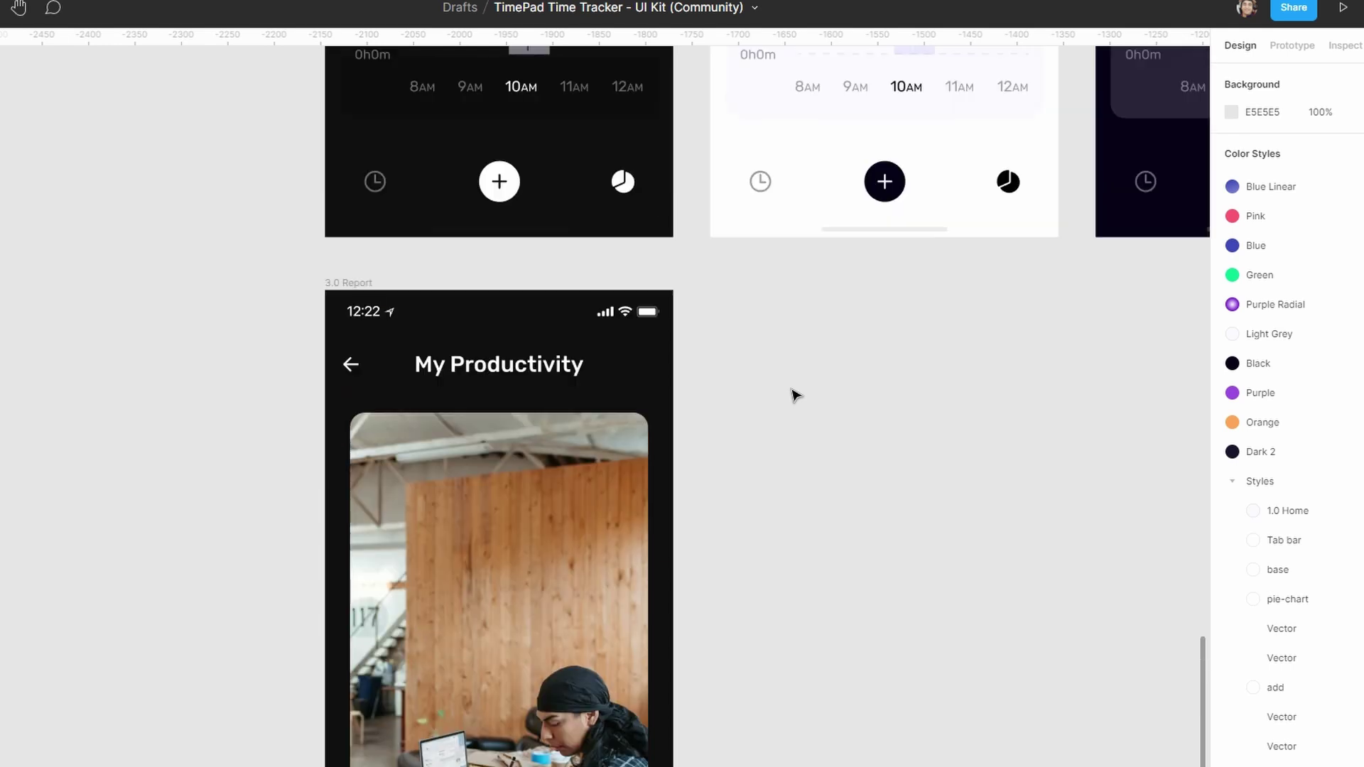
scroll(791, 390, "down", 4)
left_click(341, 210)
key("ctrl+slash")
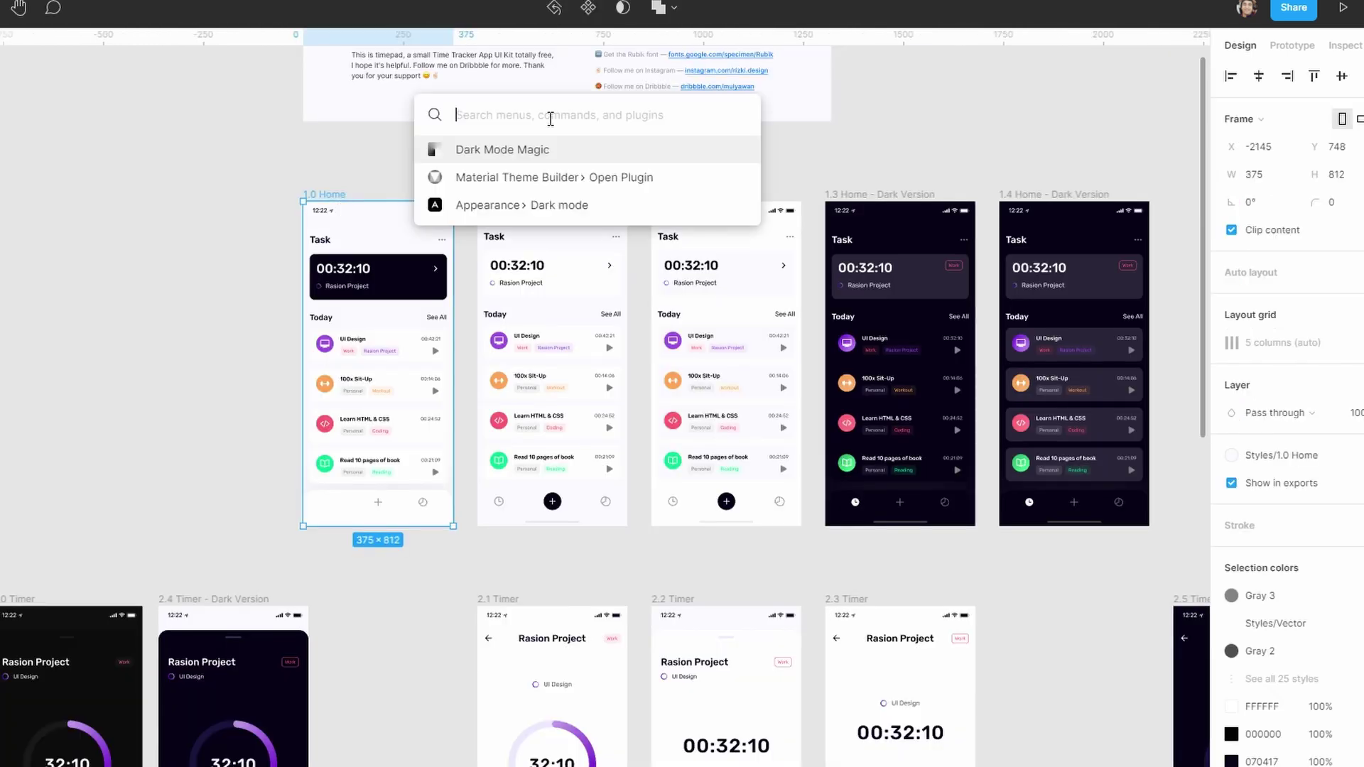
left_click(480, 155)
scroll(462, 242, "up", 5)
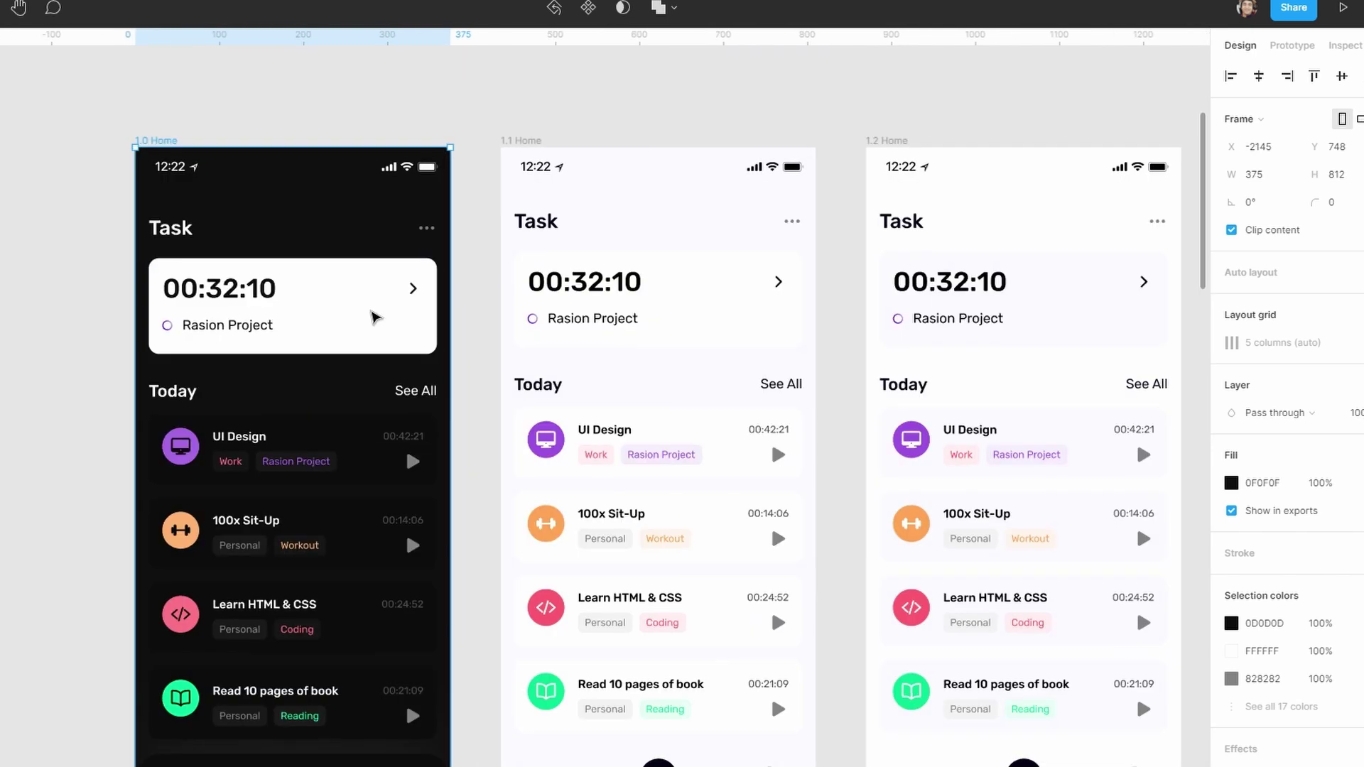
left_click(372, 312)
left_click(32, 211)
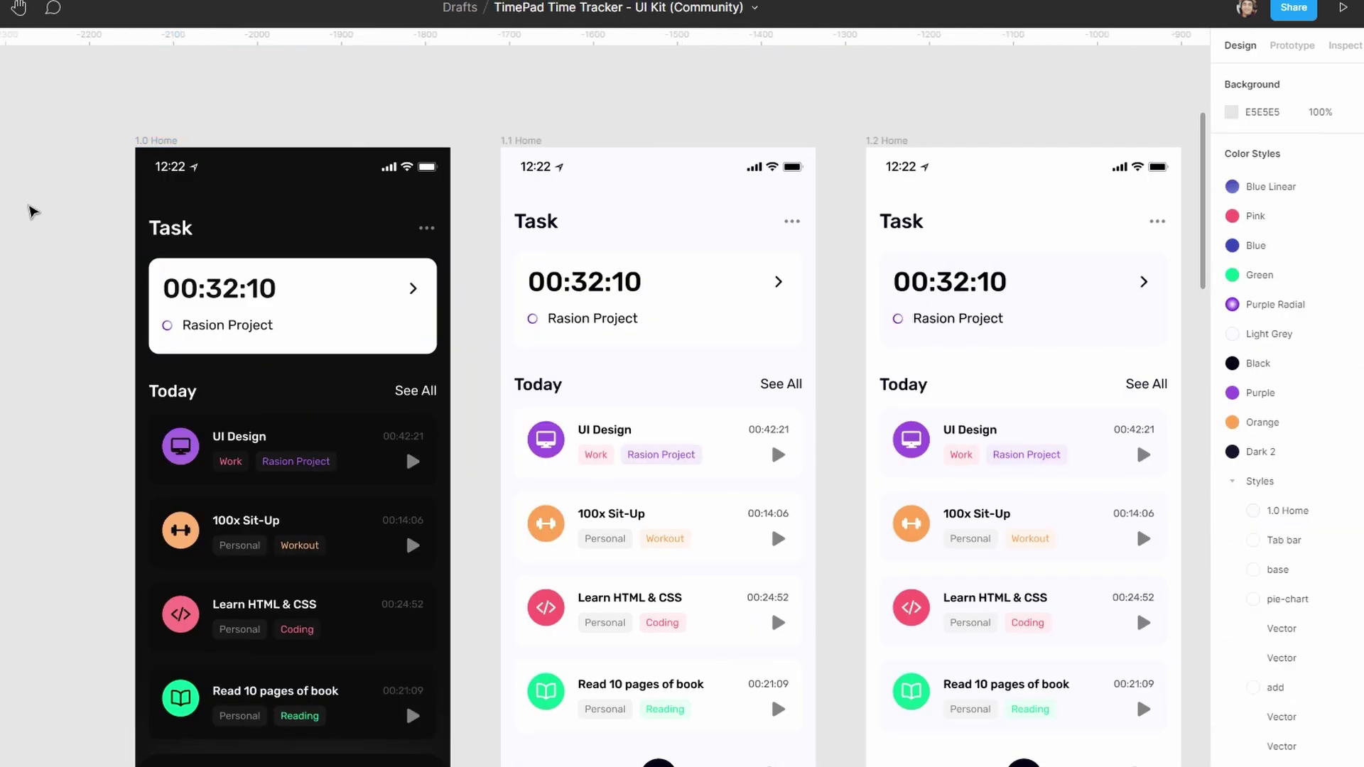
key("ctrl+z")
key("ctrl+z")
key("ctrl+z")
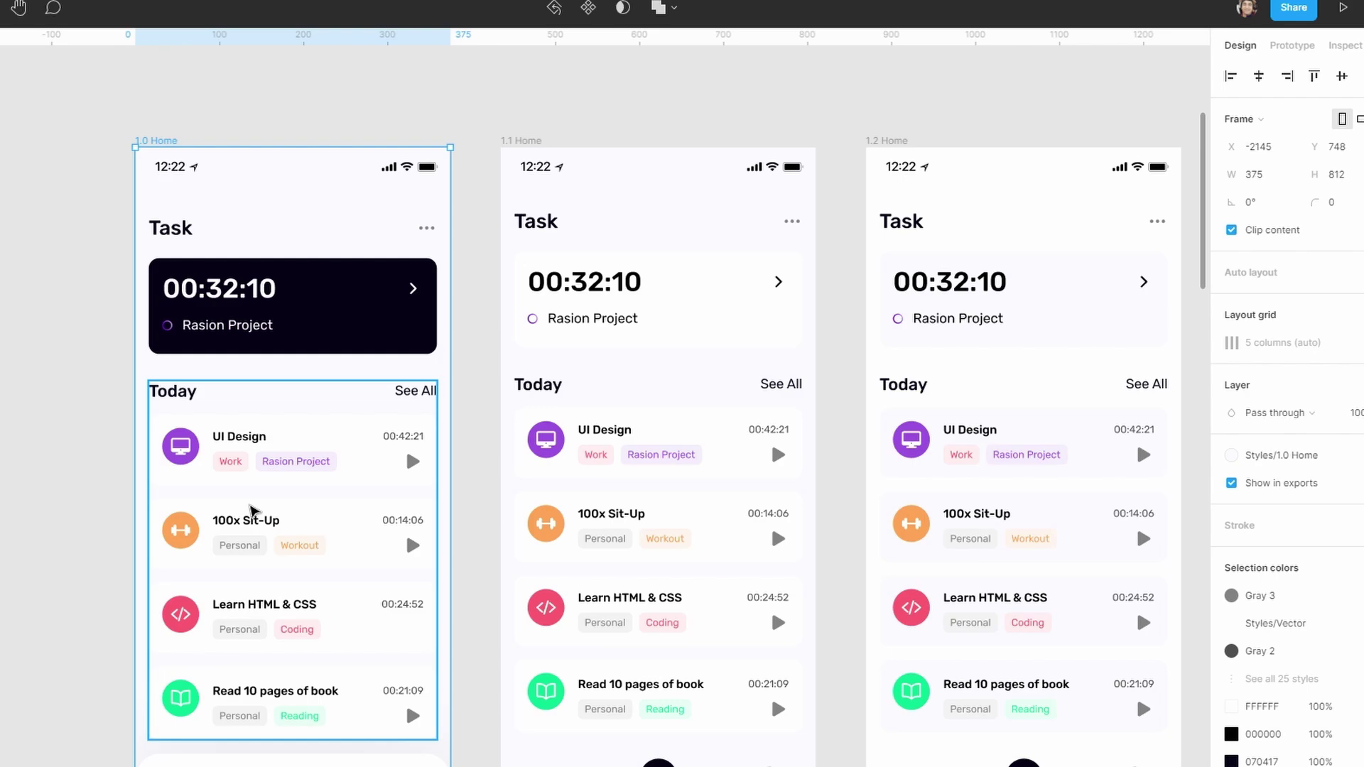
scroll(295, 500, "down", 5)
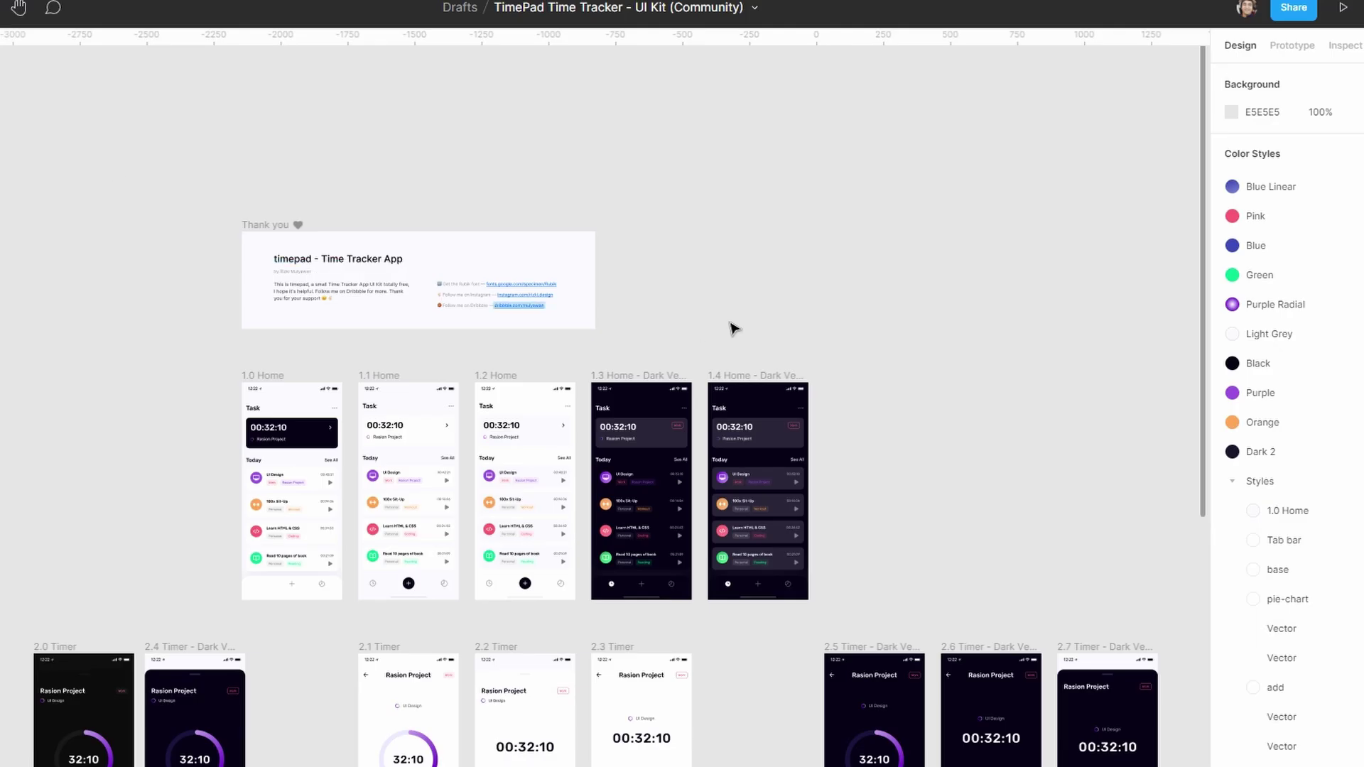
Step: Launch the Automator plugin via an 'autom' search, reposition its window, and view community automations
key("ctrl+slash")
type("a")
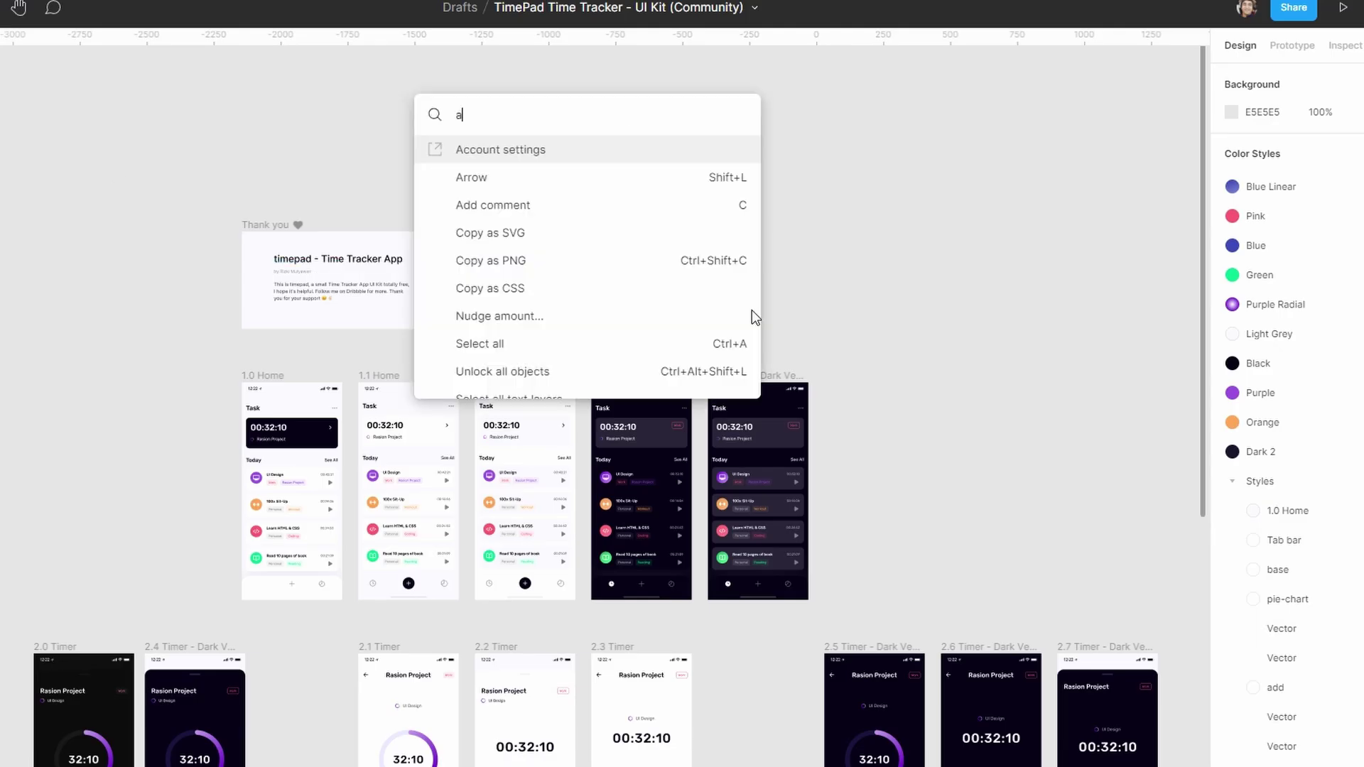
type("utom")
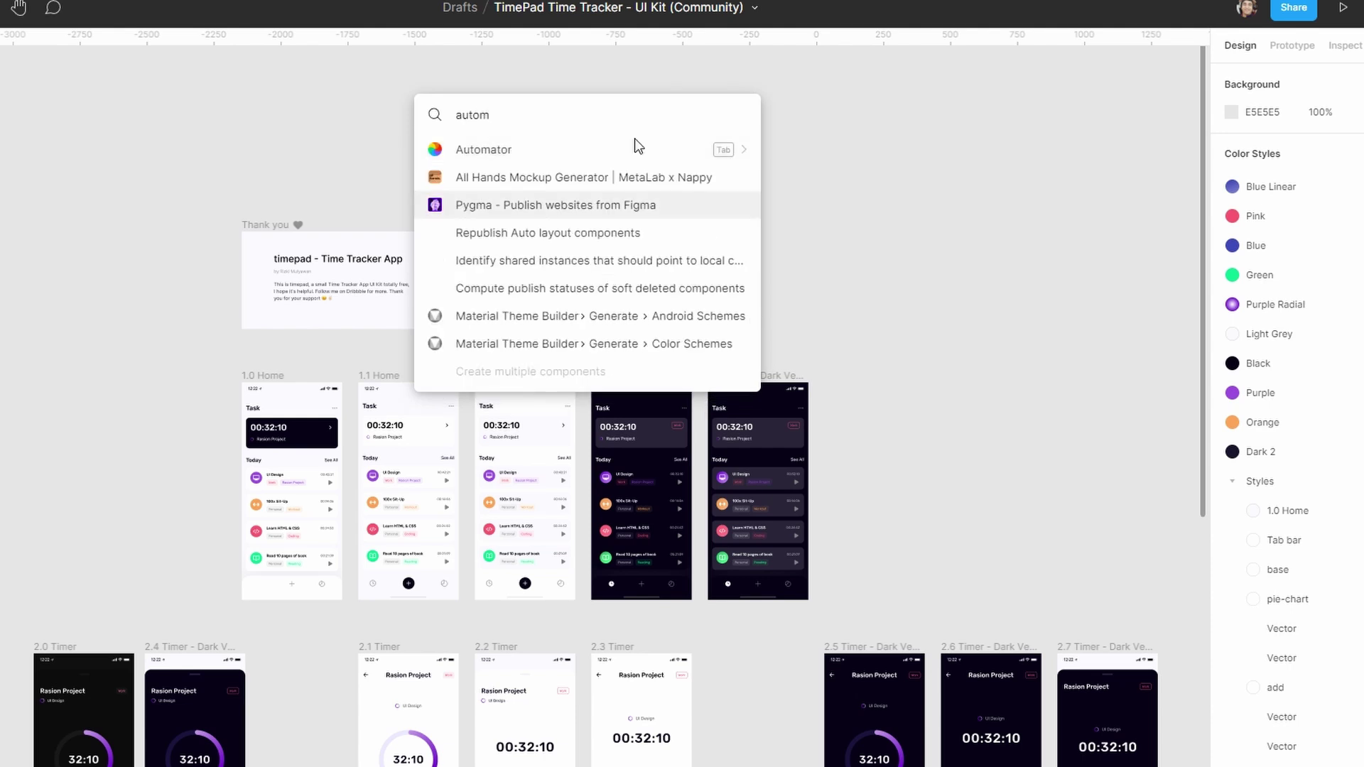
left_click(495, 153)
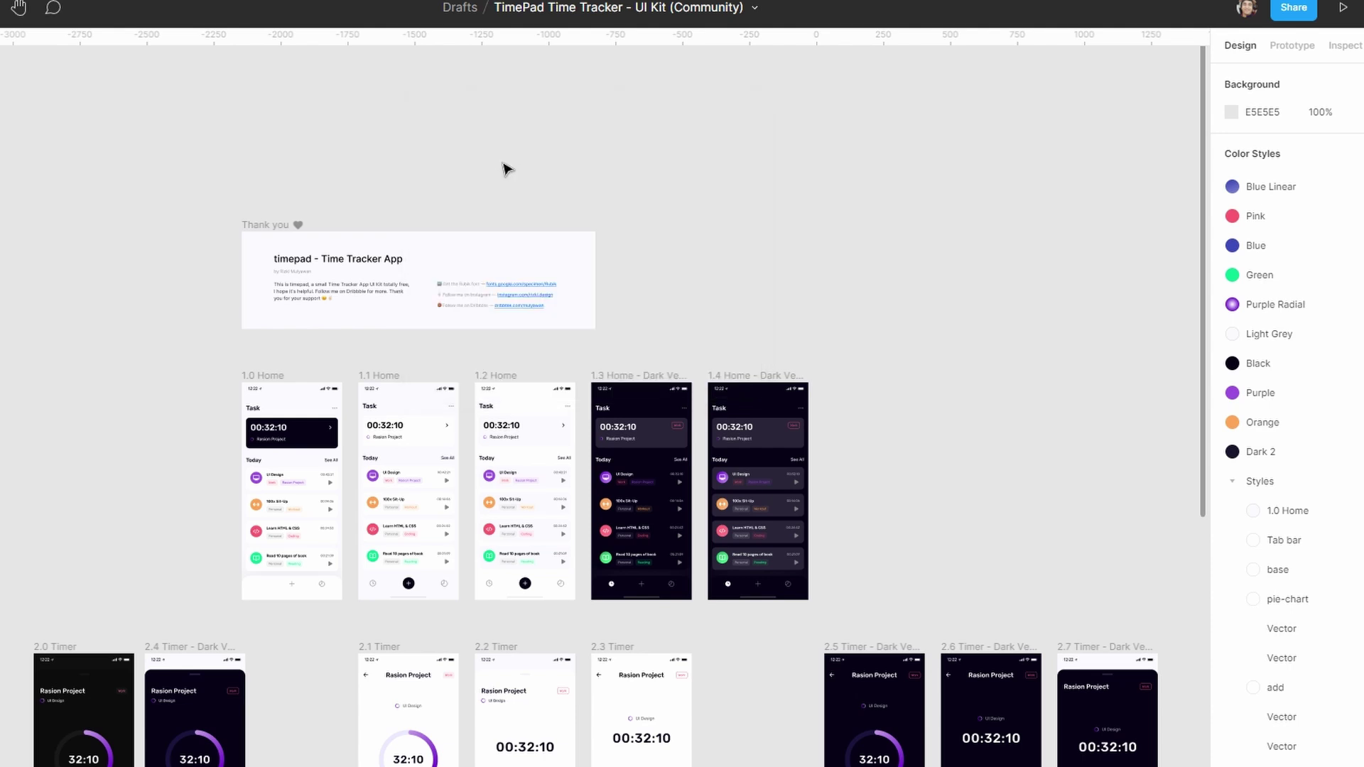
left_click_drag(839, 295, 216, 164)
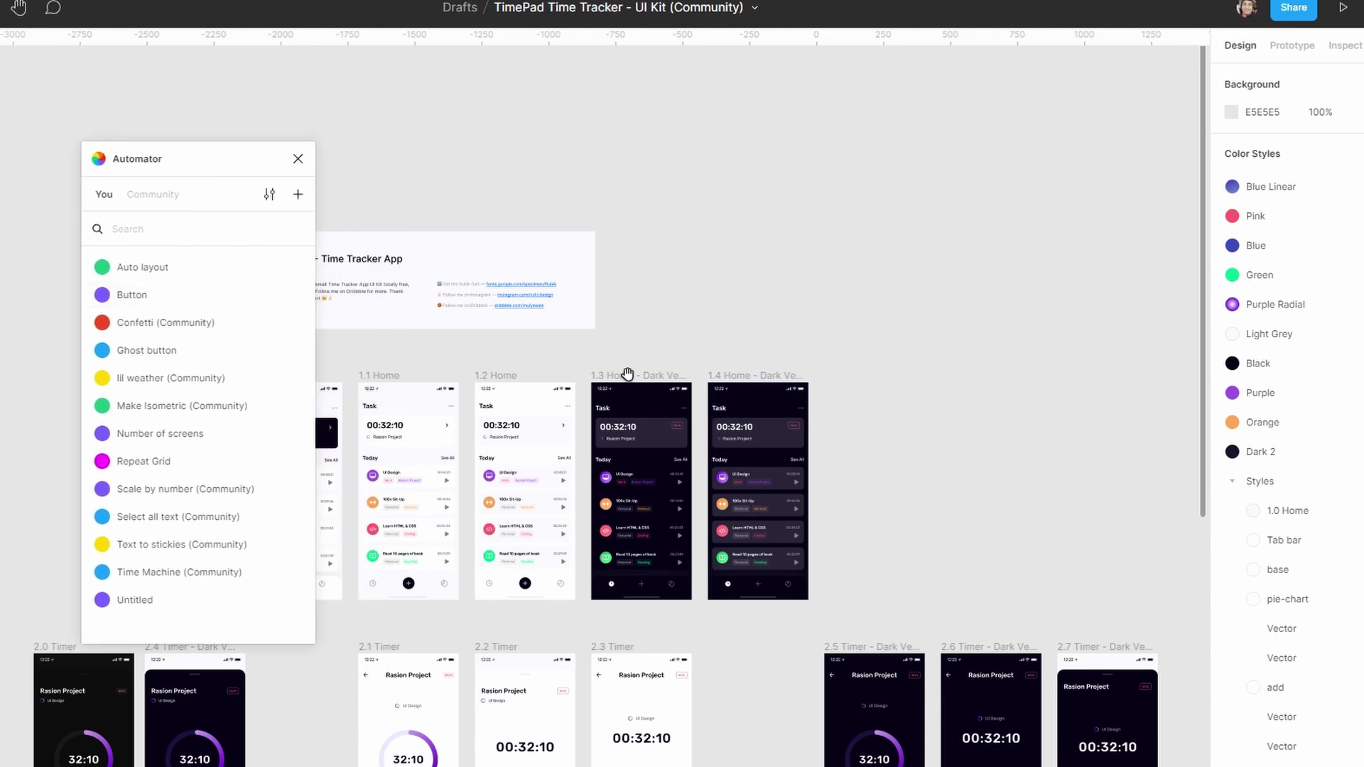
left_click_drag(627, 375, 747, 288)
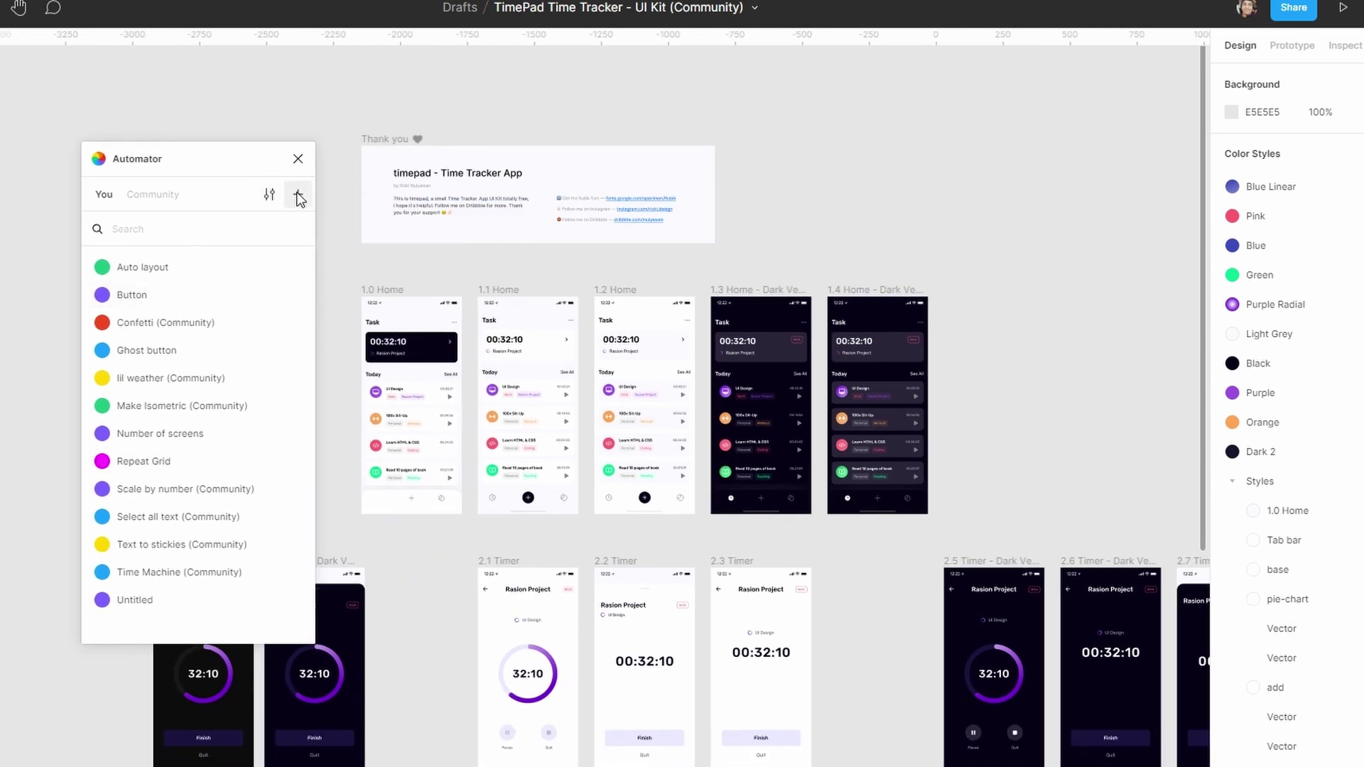
left_click(161, 190)
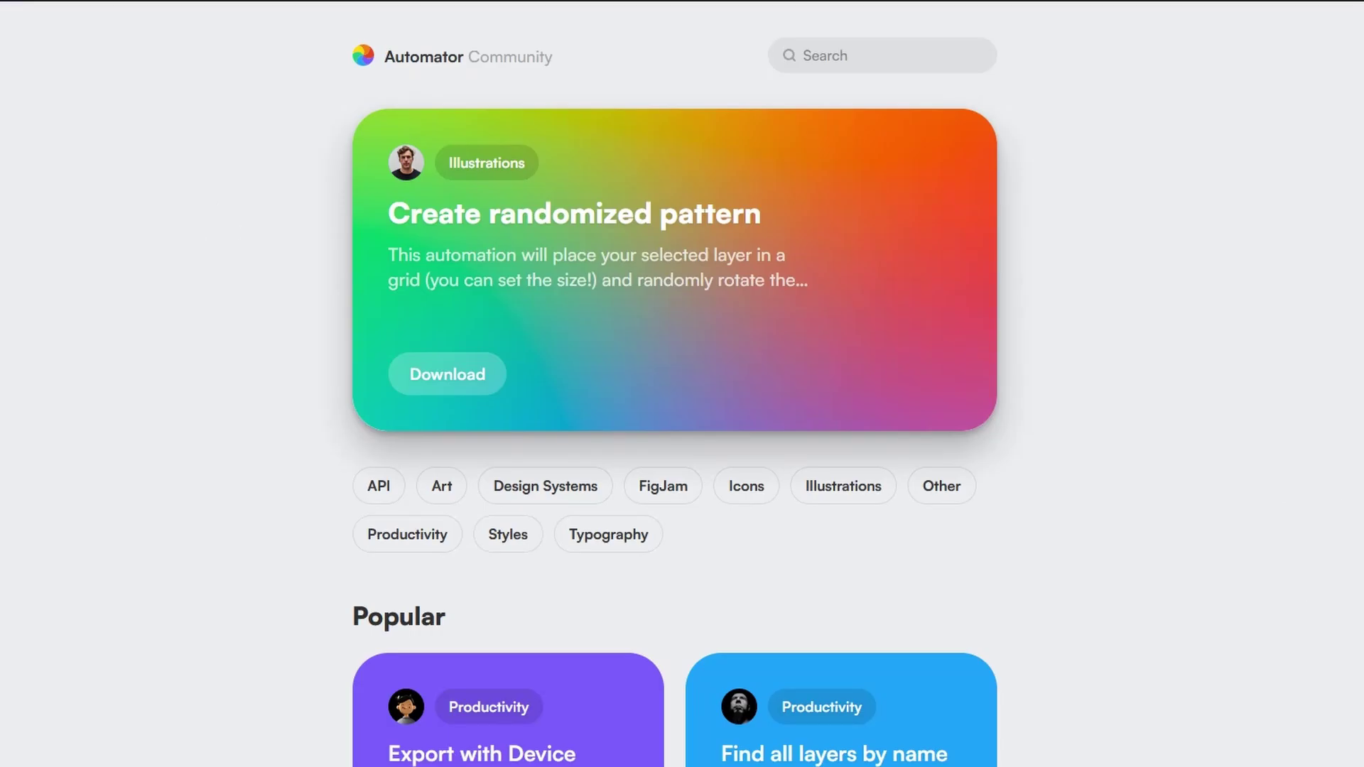
Step: Scroll to the Light ↔ Dark Mode automation card and open its download page
scroll(543, 564, "down", 10)
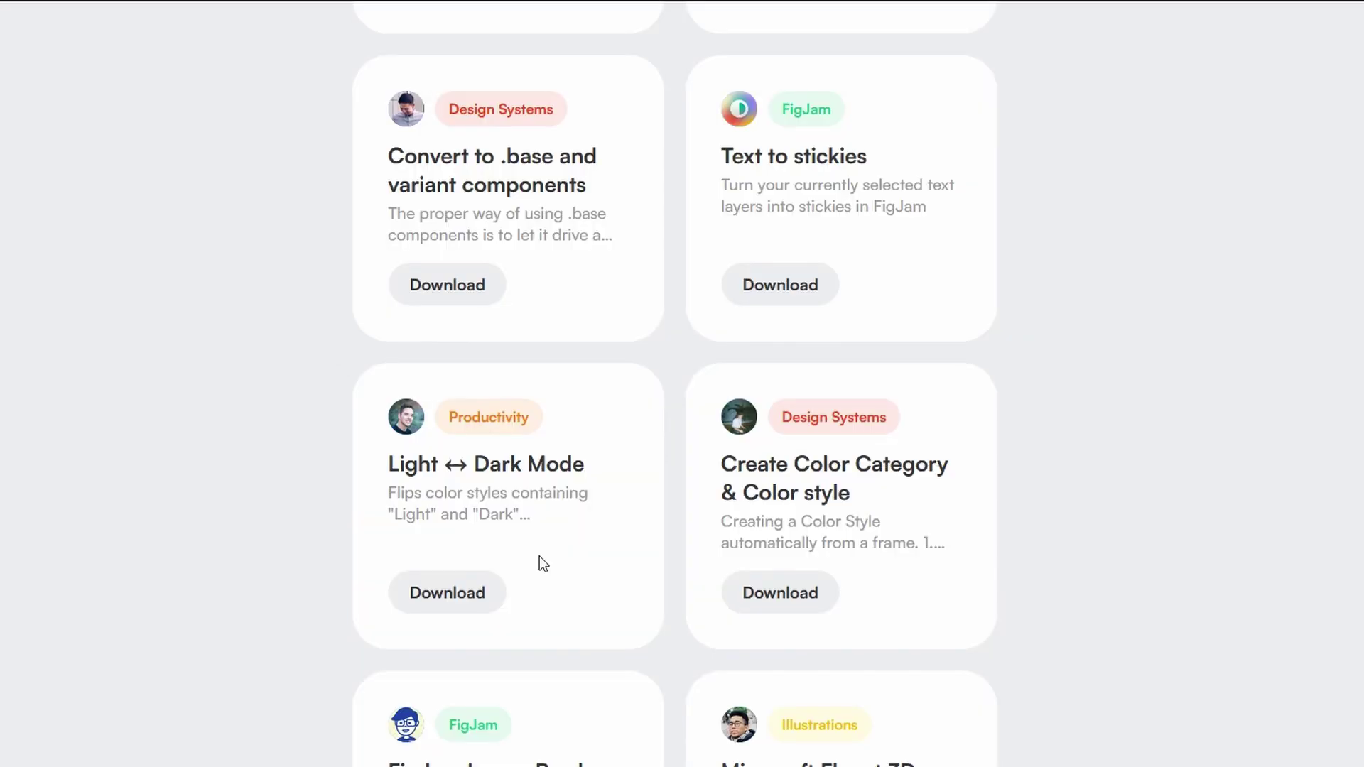
left_click(456, 592)
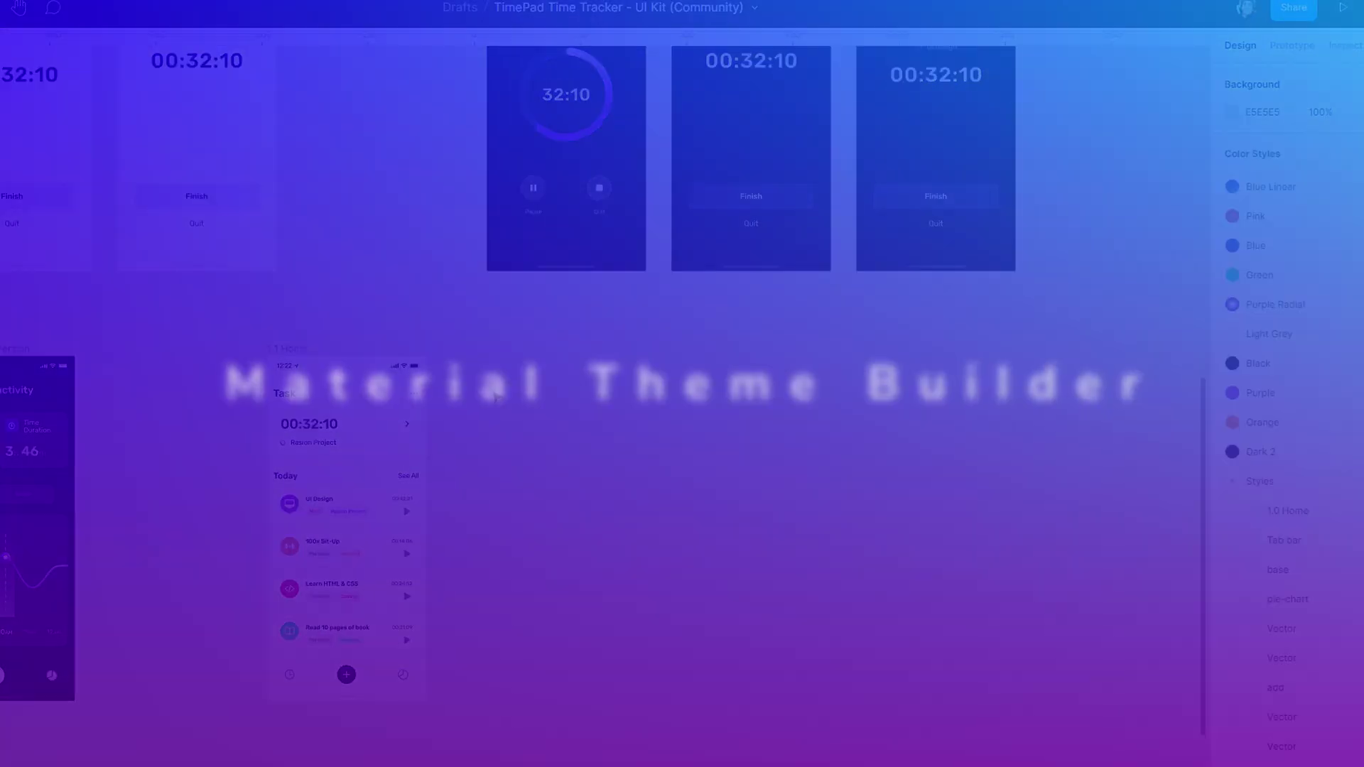
scroll(347, 497, "up", 5)
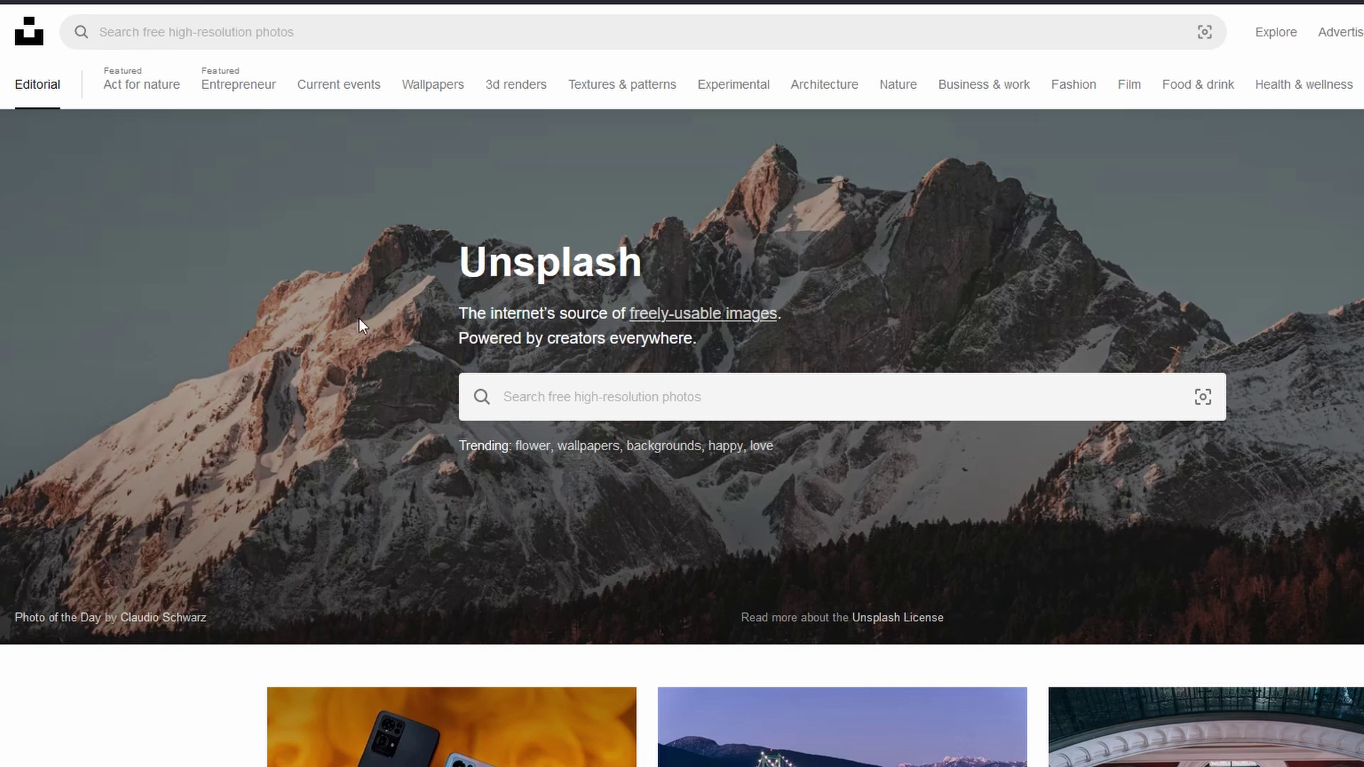
Step: Search Unsplash for 'setup' and open the desk photo with tulips and a monitor
left_click(621, 403)
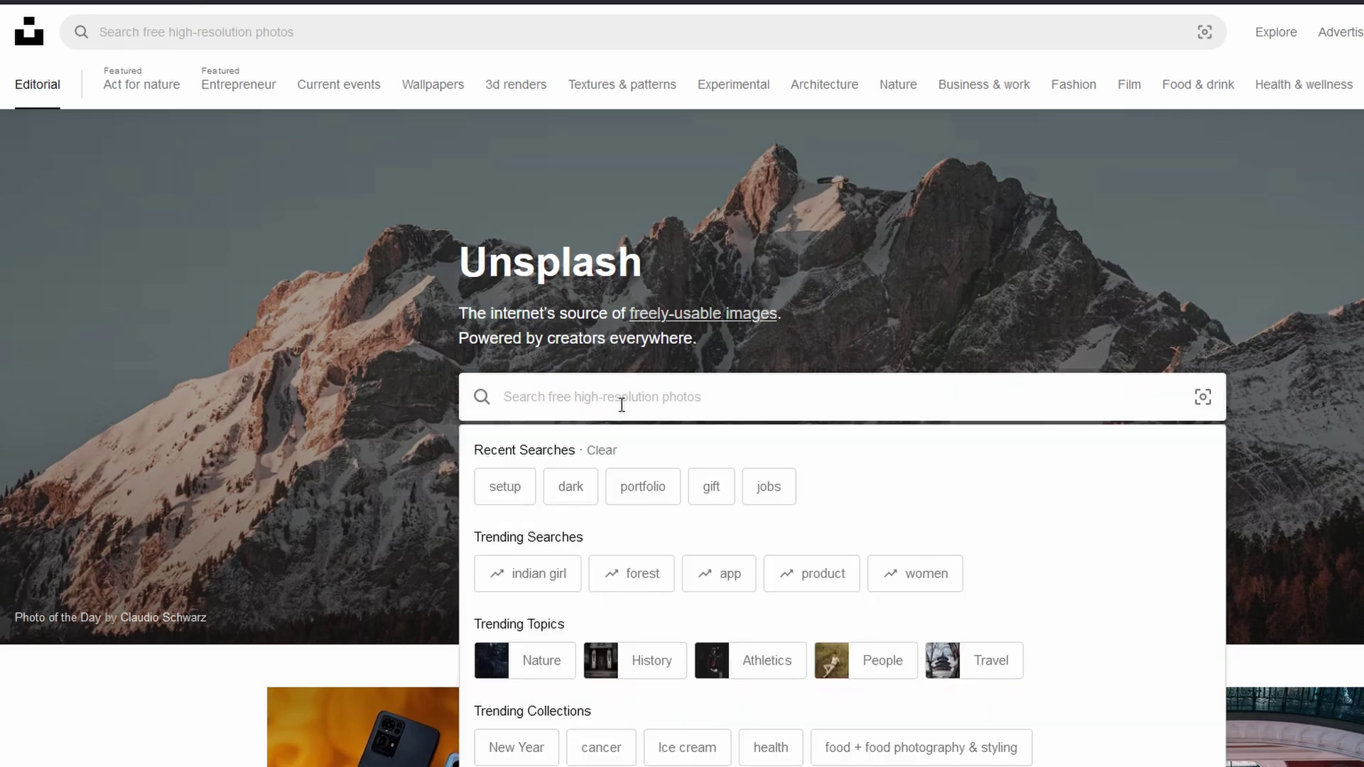
type("dark")
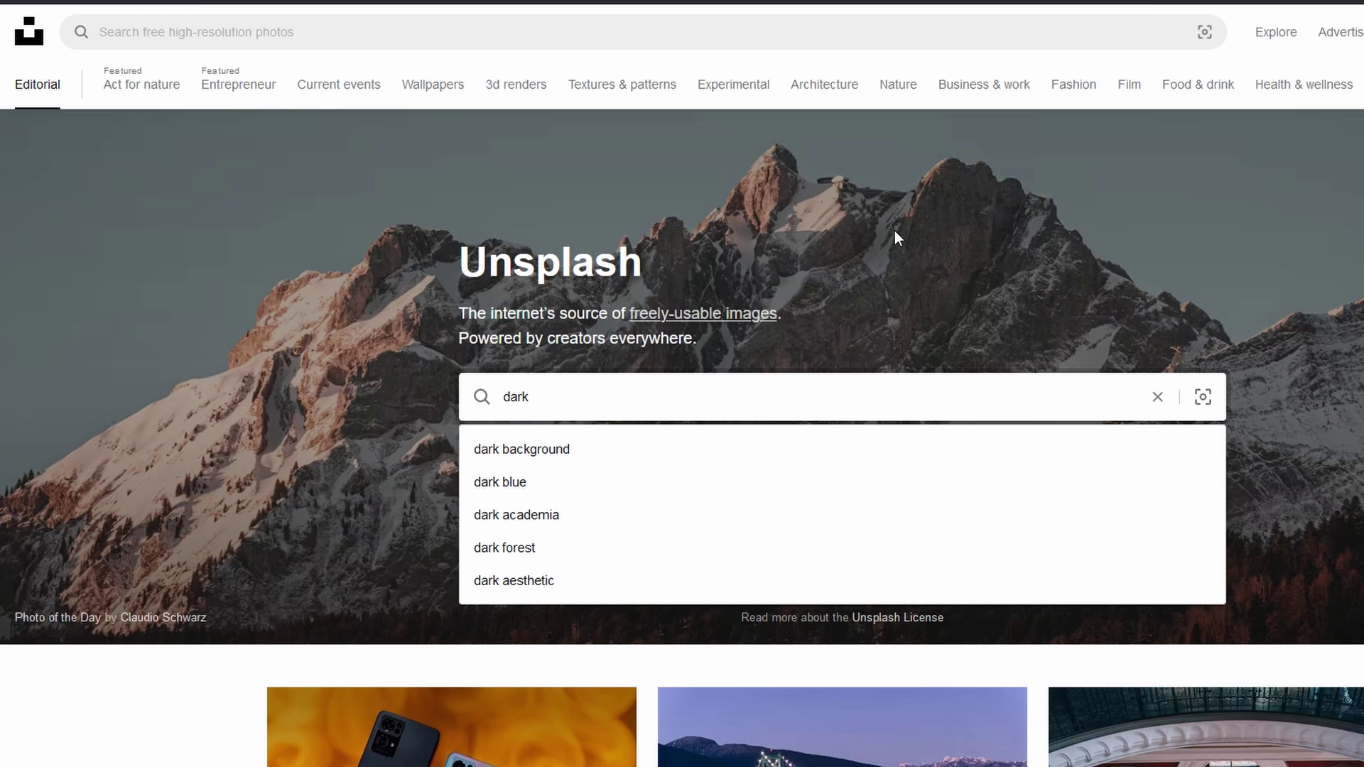
key("BackSpace")
key("BackSpace")
key("BackSpace")
key("BackSpace")
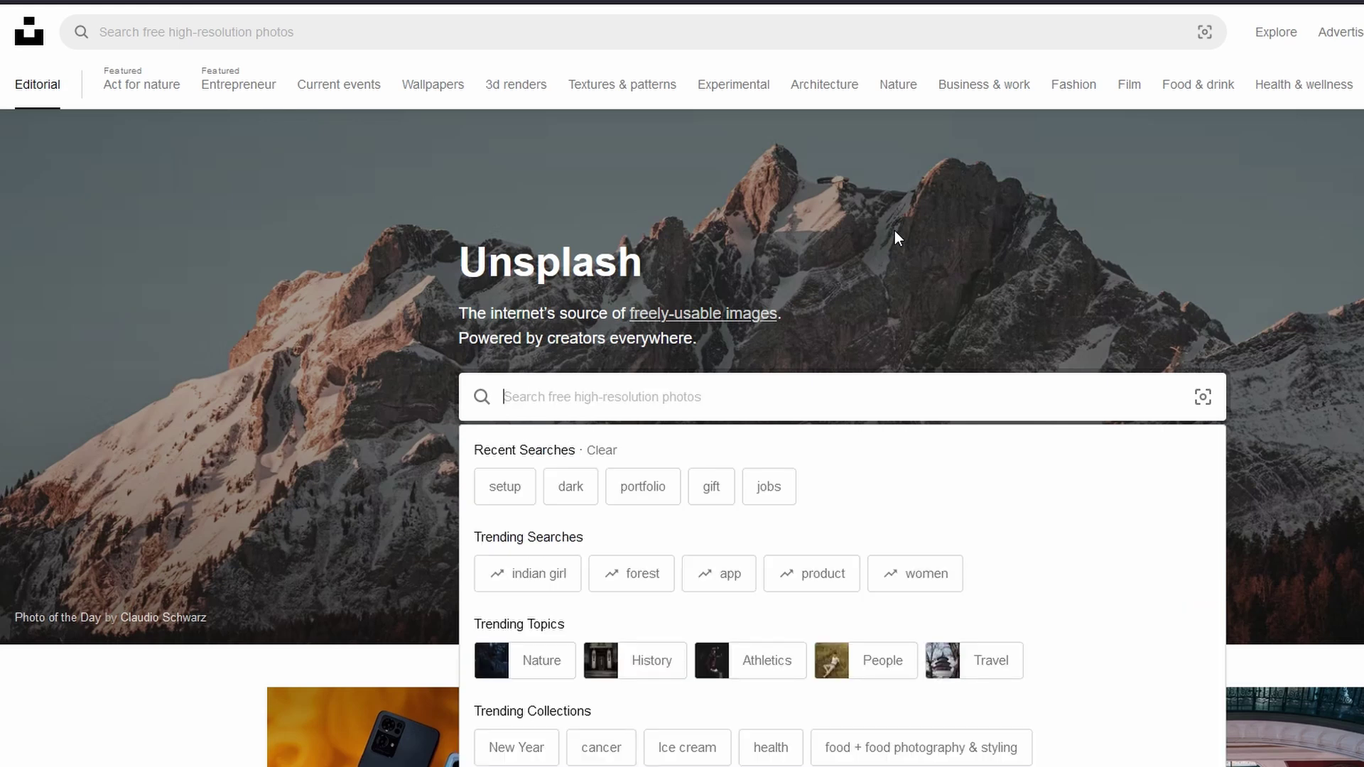
left_click(505, 484)
left_click(489, 341)
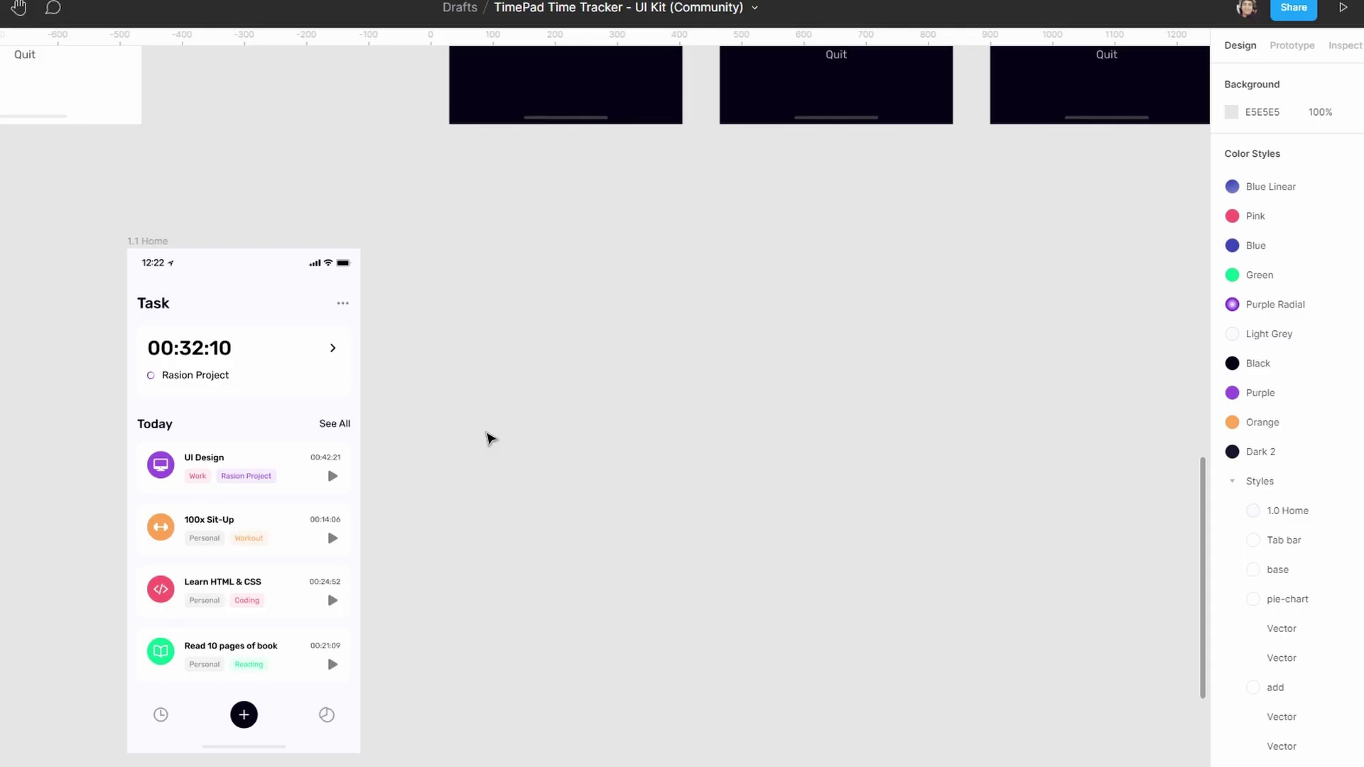
key("ctrl+slash")
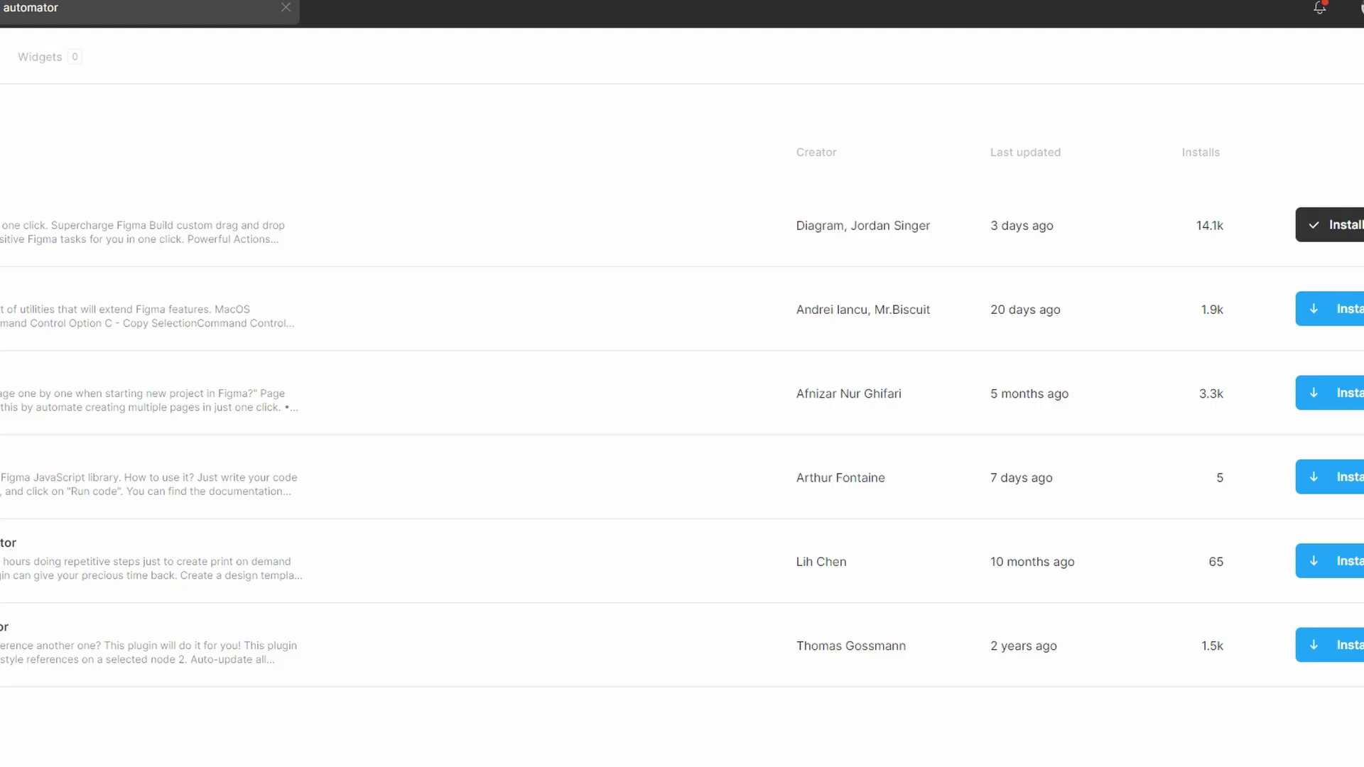
Step: Find Material Theme Builder in the Community and launch it on the TimePad file via Quick Actions
double_click(80, 20)
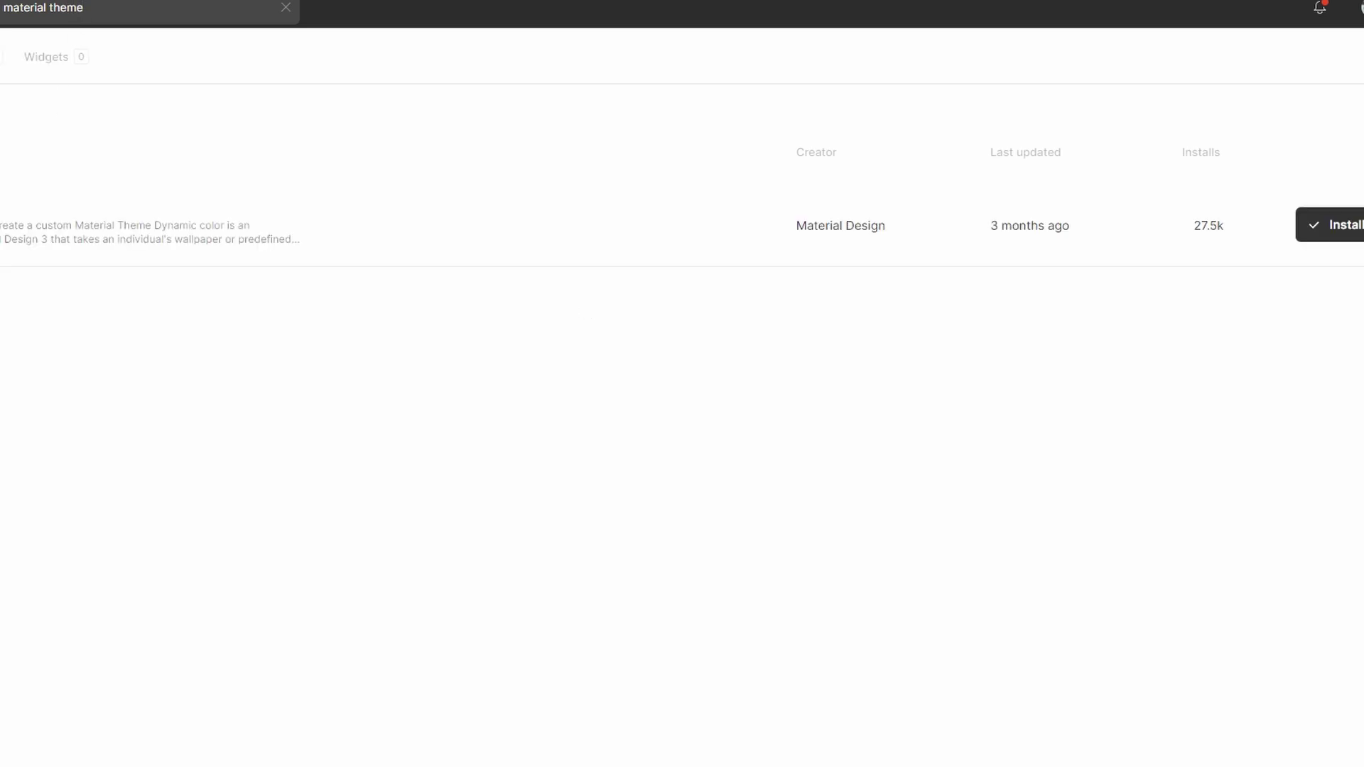
left_click(310, 211)
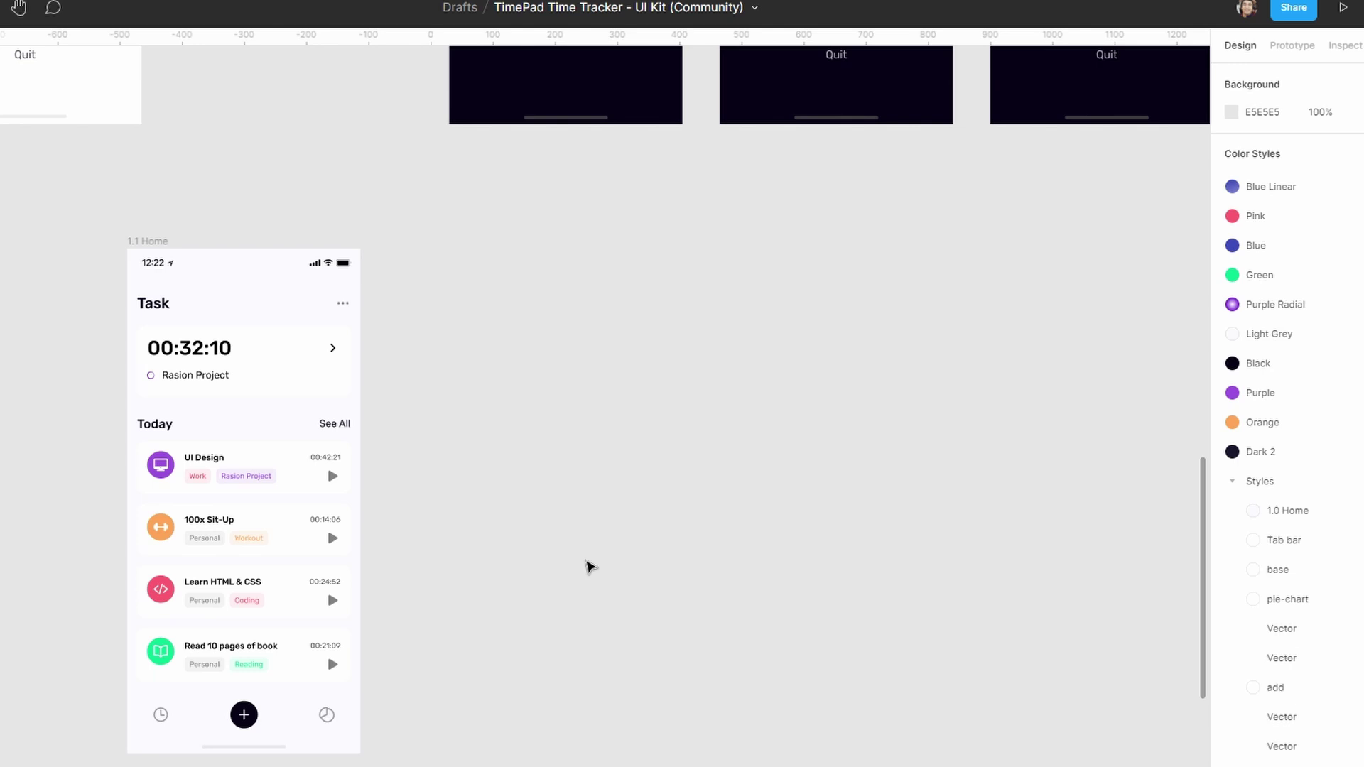
key("ctrl+slash")
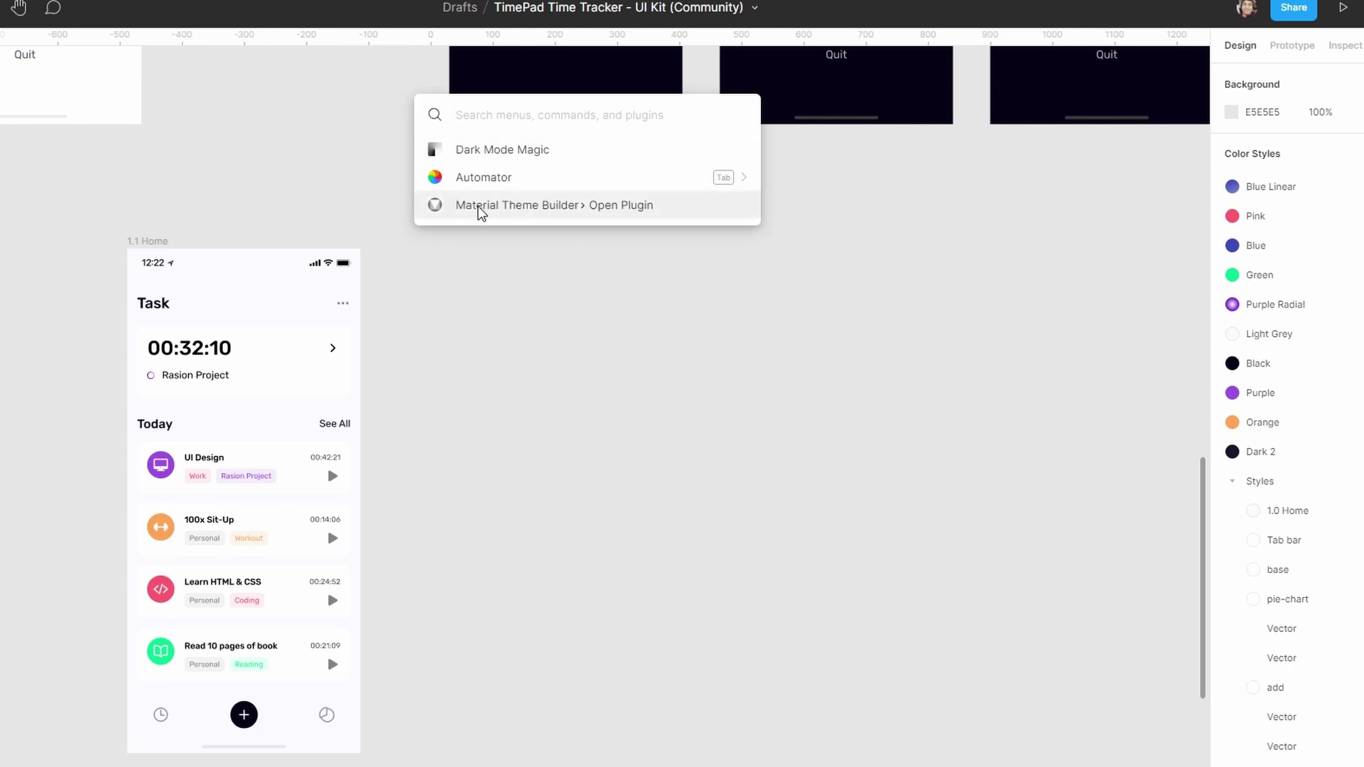
left_click(551, 207)
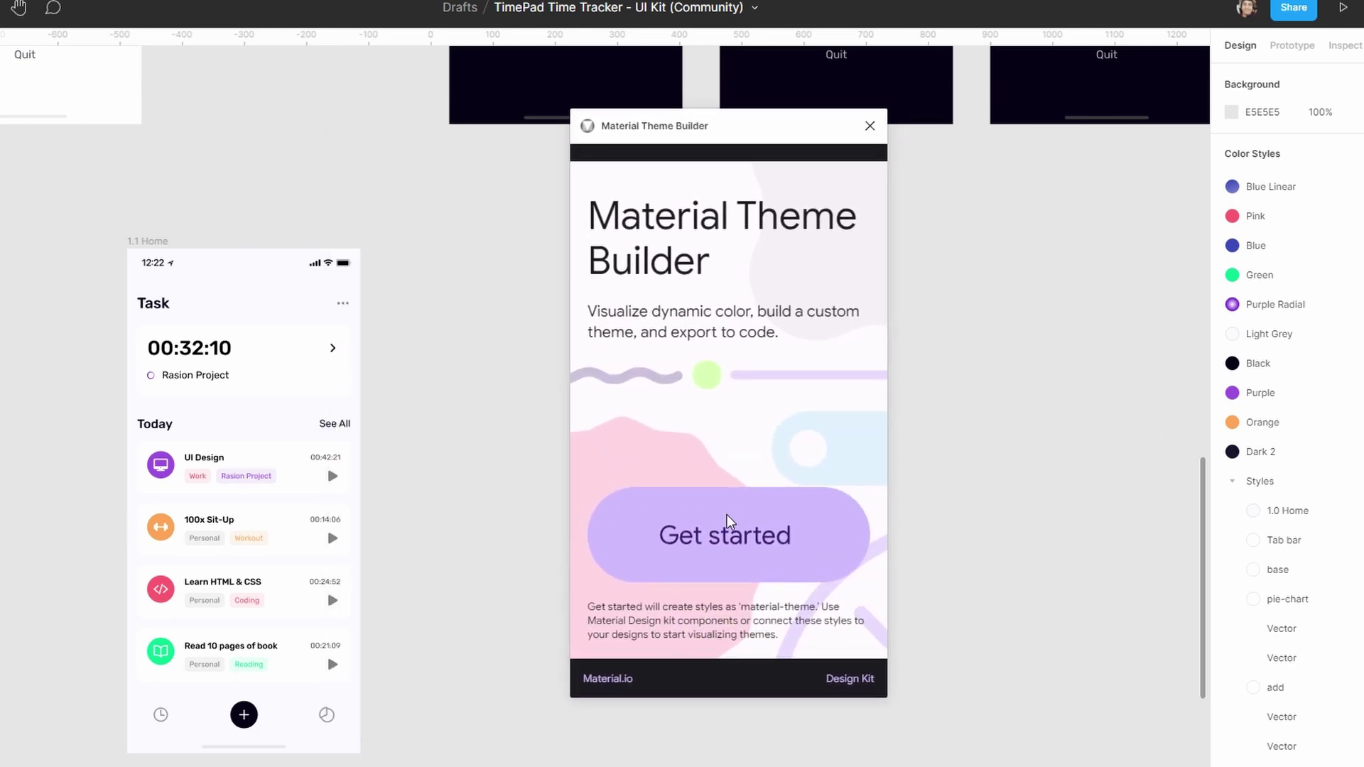
Step: Generate the Material theme palettes with Get started and move the plugin window left to reveal them
left_click(735, 546)
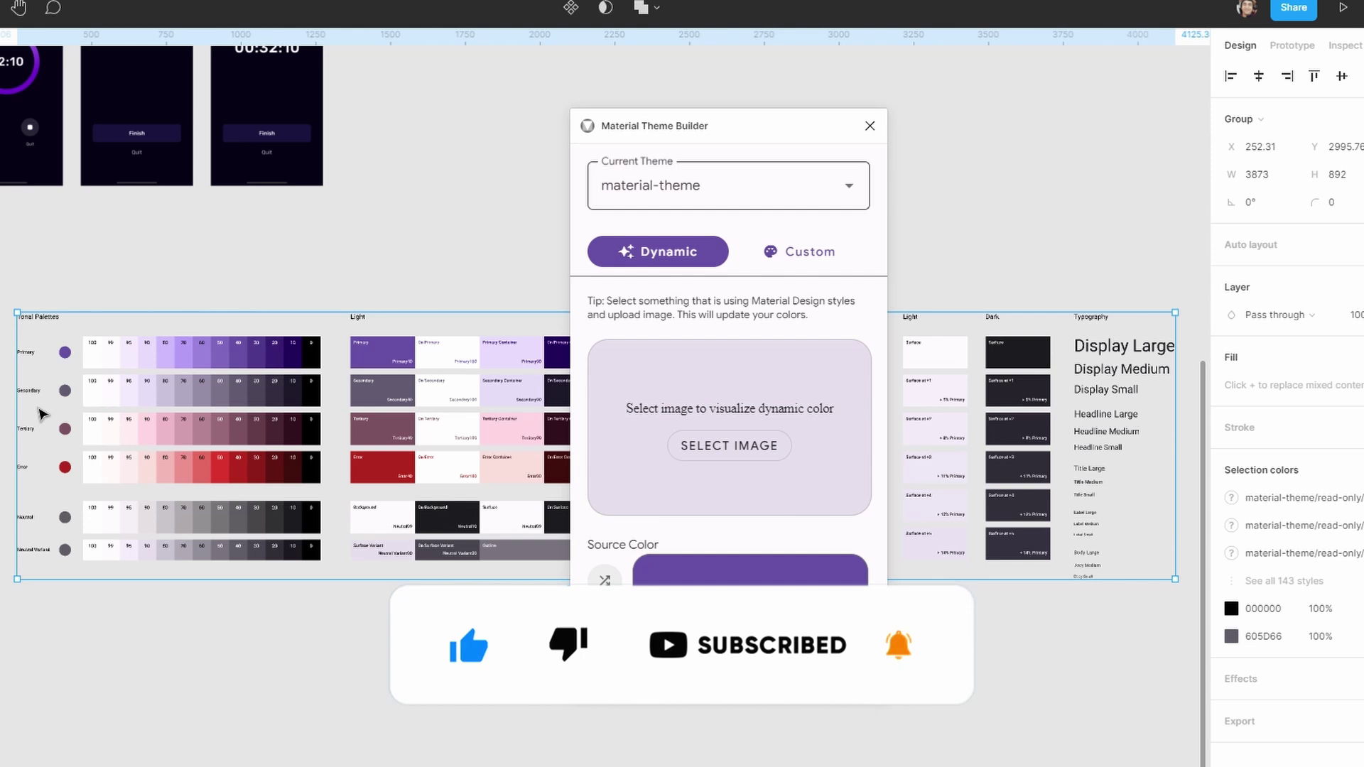
scroll(190, 407, "up", 3)
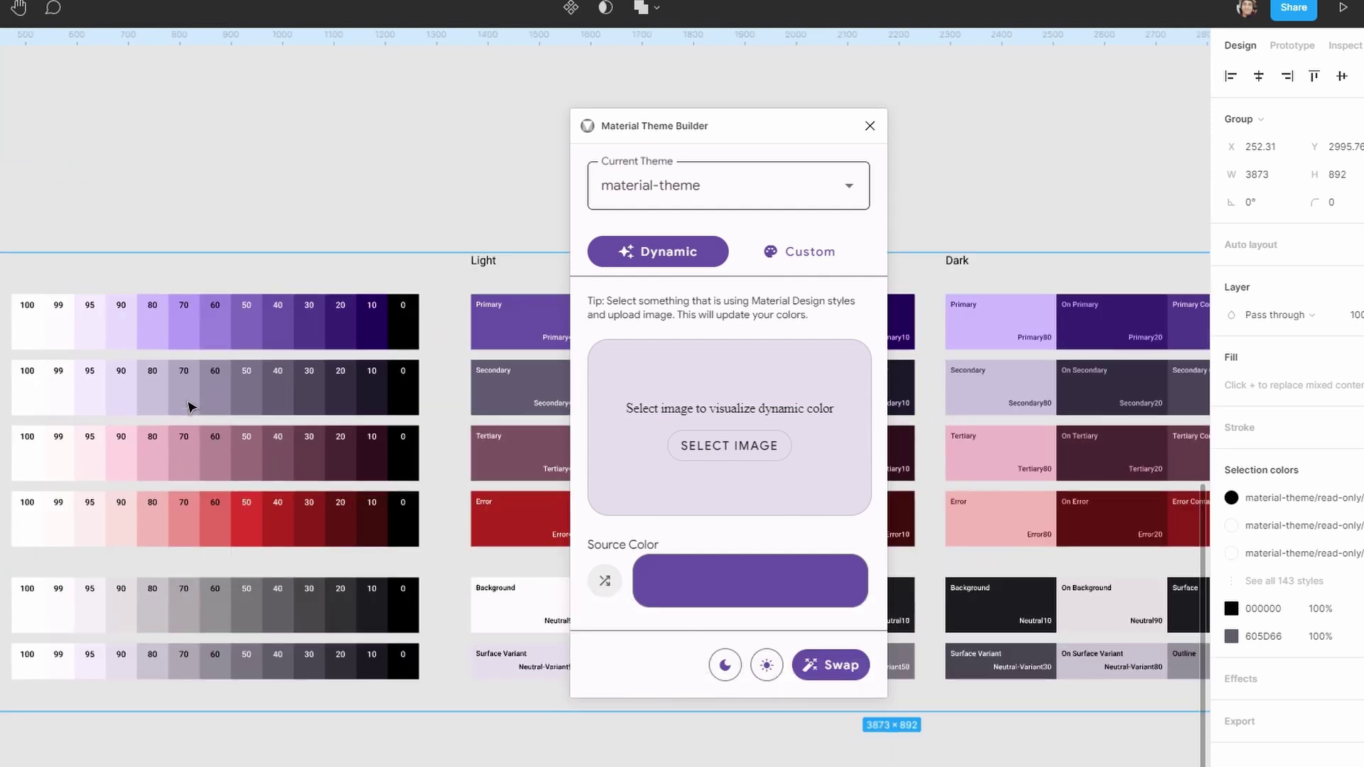
scroll(191, 406, "down", 5)
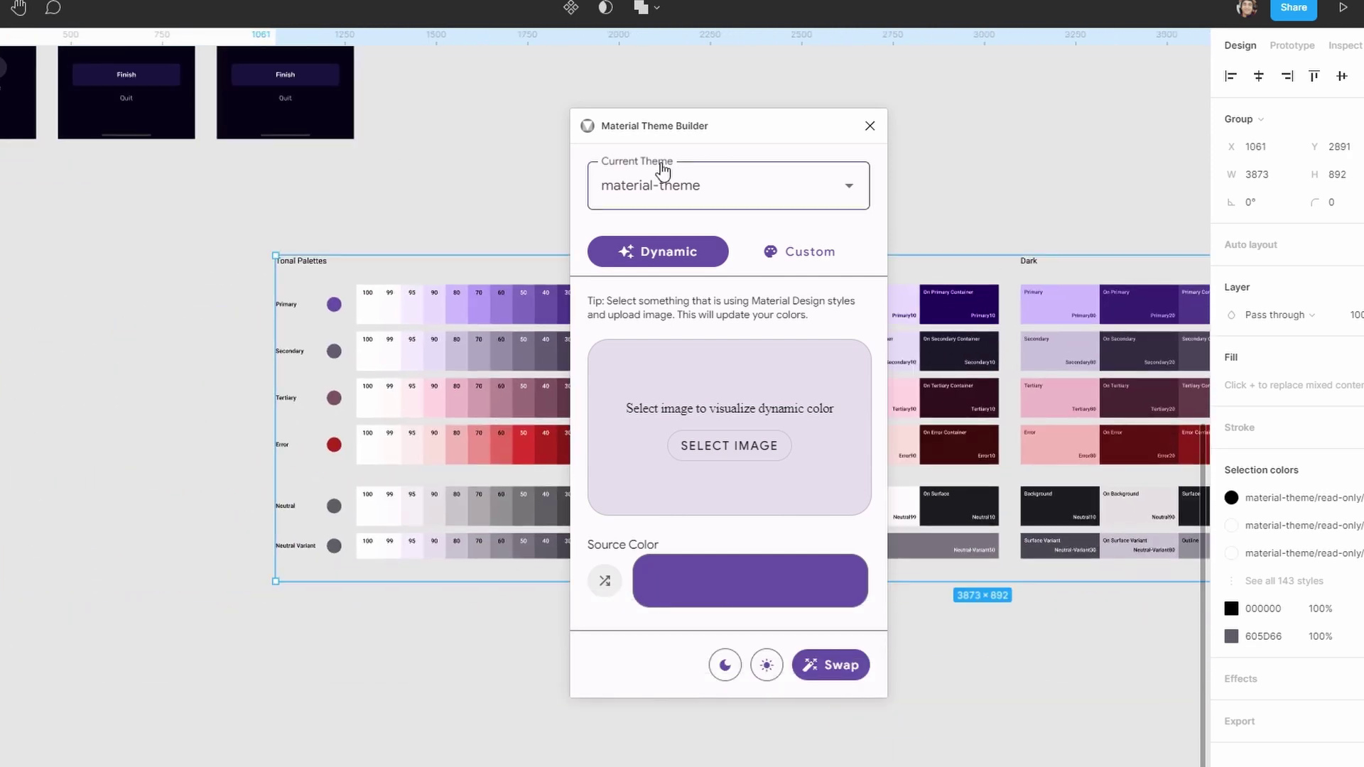
left_click_drag(706, 126, 62, 133)
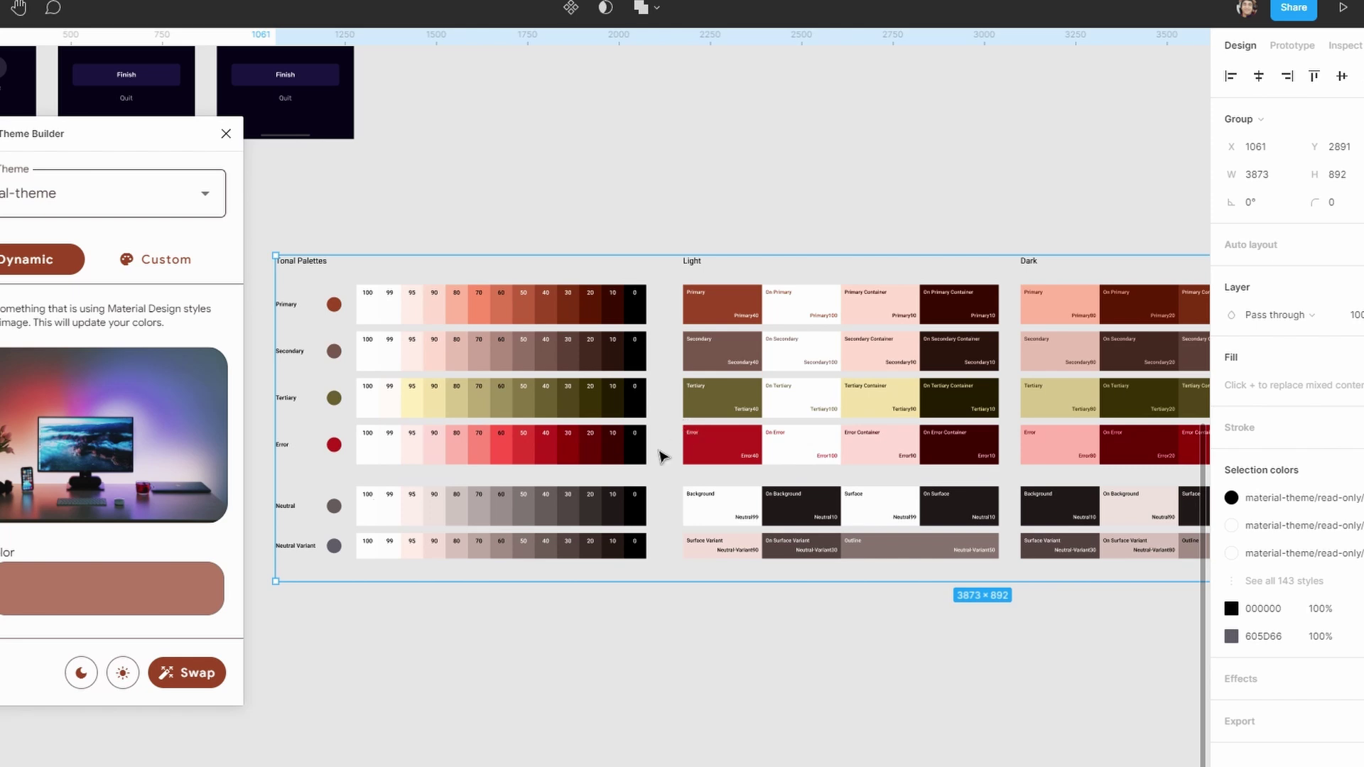
Step: Scroll the canvas to view the warm-toned recoloured palettes
scroll(635, 458, "up", 5)
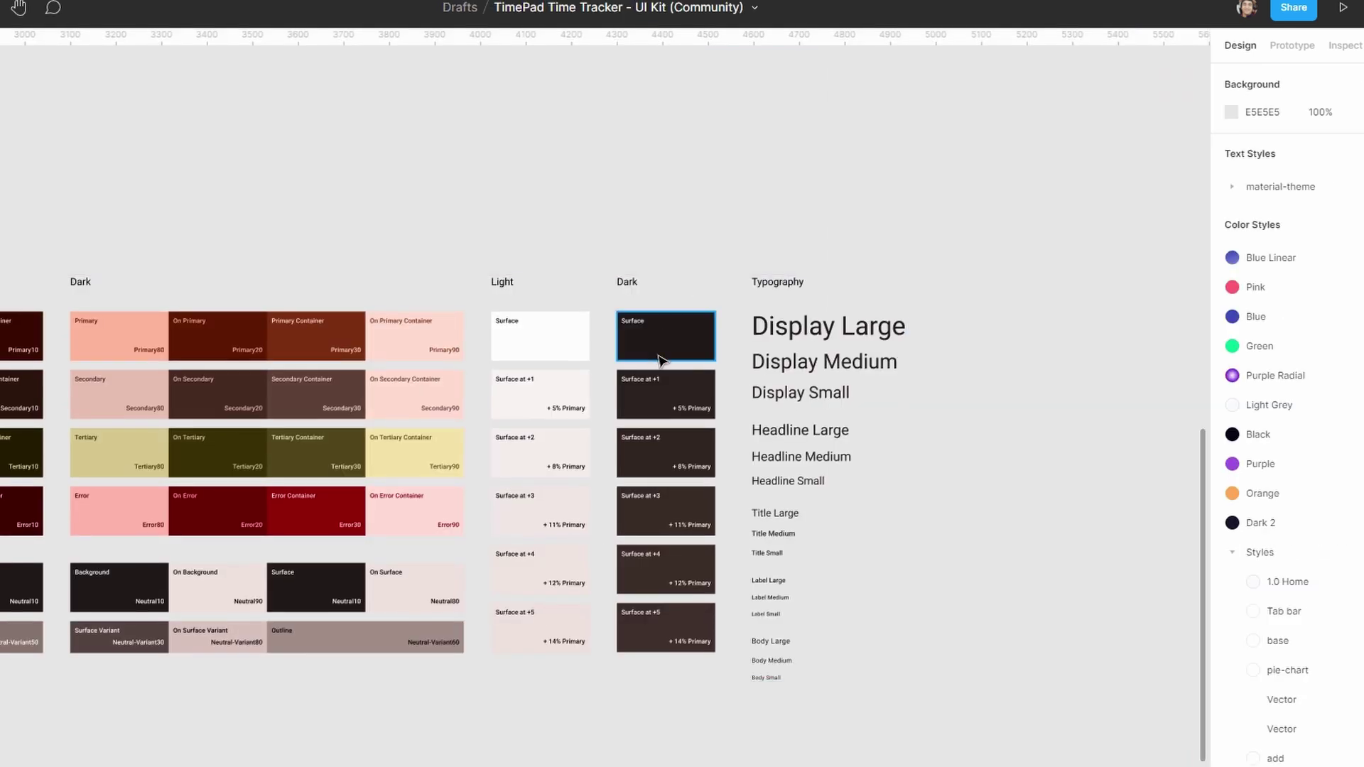
Step: Inspect the On Secondary and On Primary colour roles in the Dark scheme
scroll(659, 361, "up", 3)
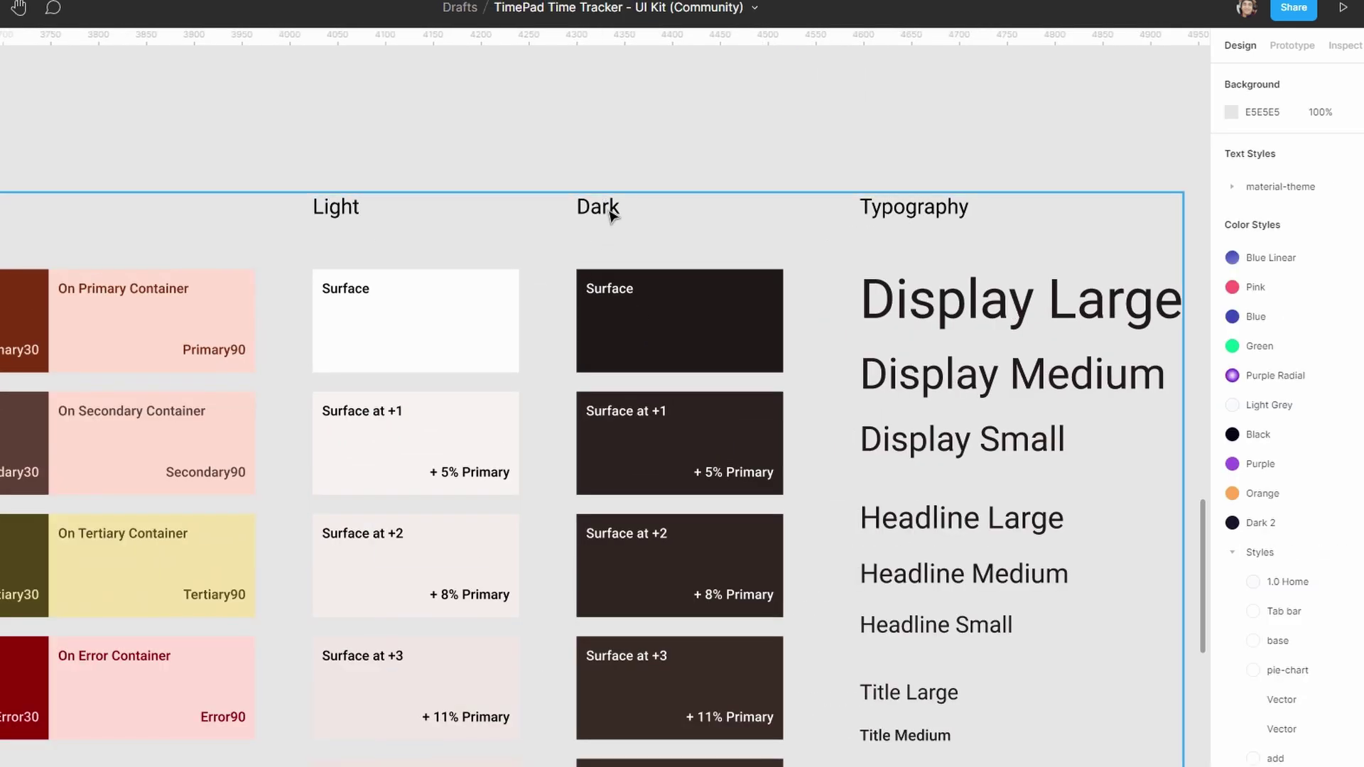
scroll(688, 235, "down", 1)
scroll(688, 558, "down", 4)
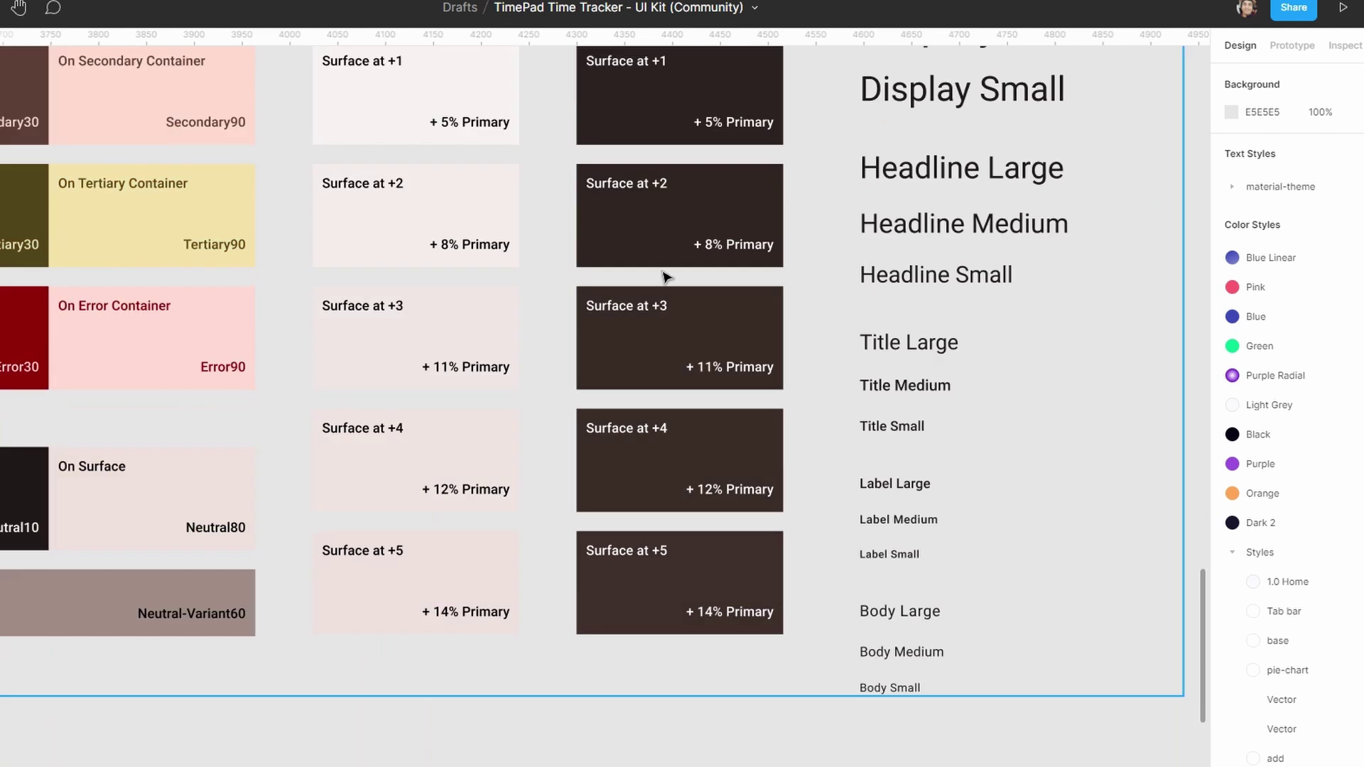
scroll(489, 465, "down", 5)
scroll(399, 387, "up", 3)
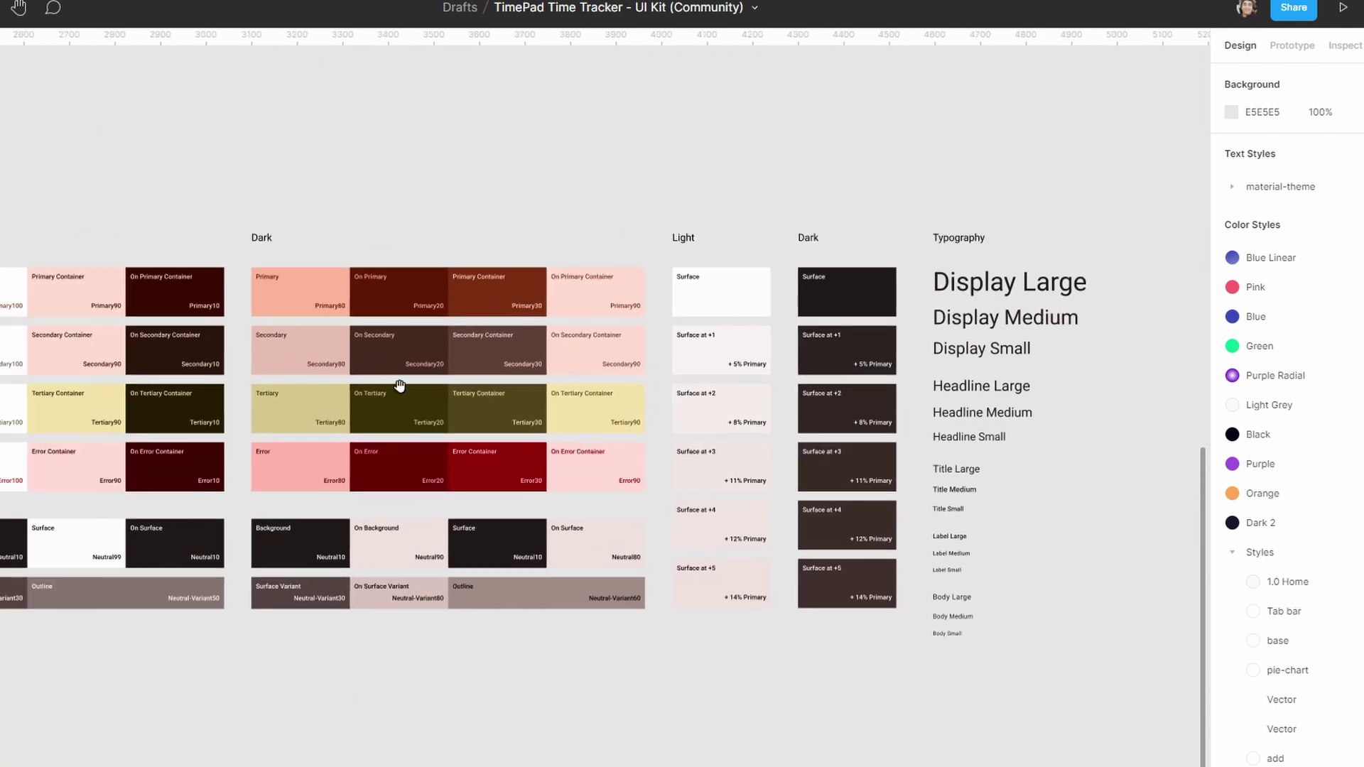
scroll(476, 384, "up", 4)
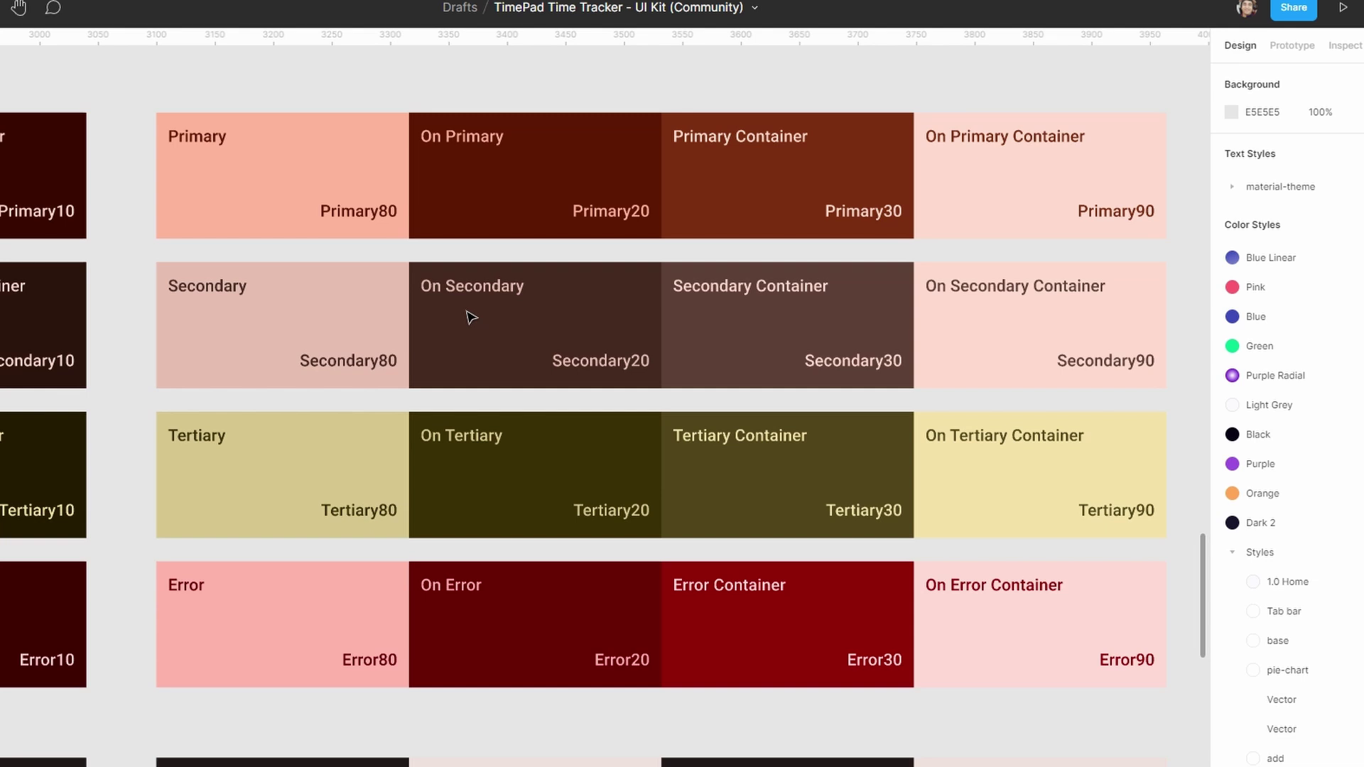
left_click(503, 299)
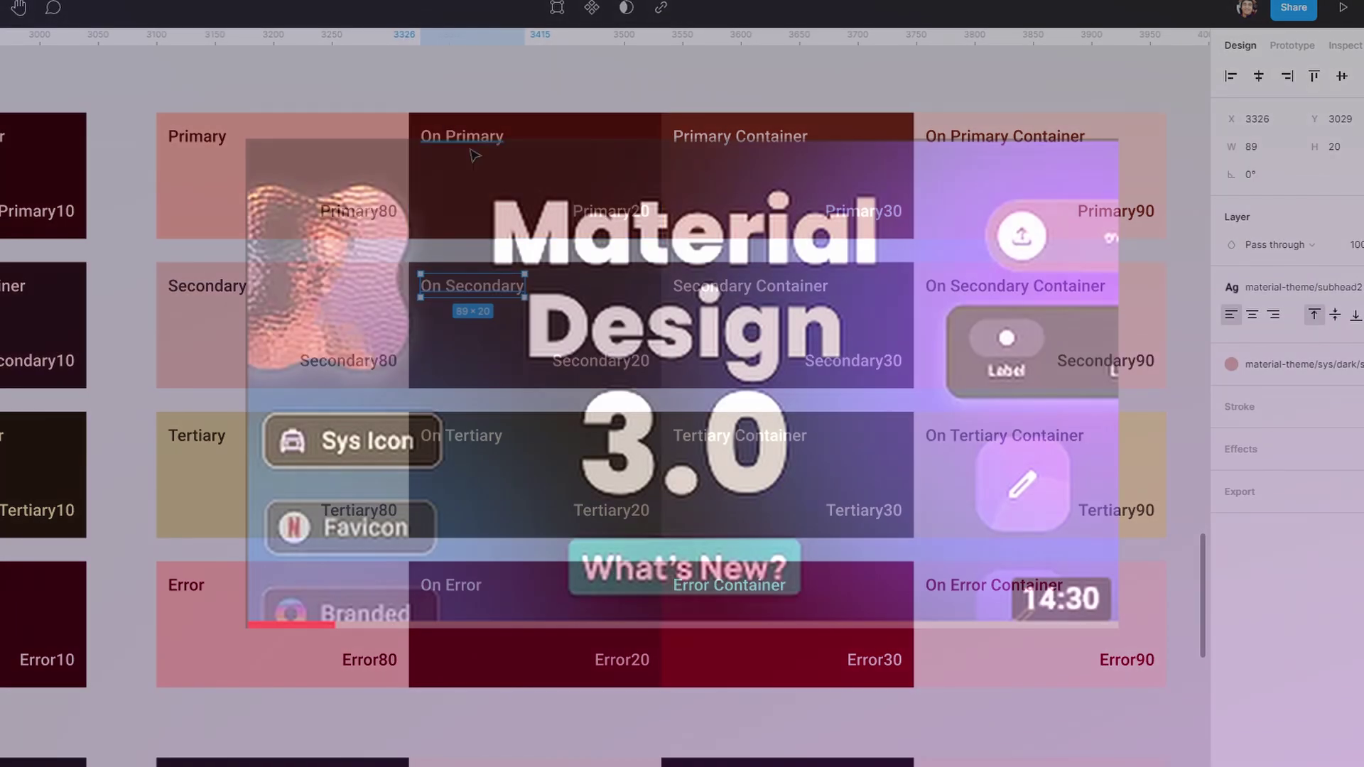
left_click(462, 136)
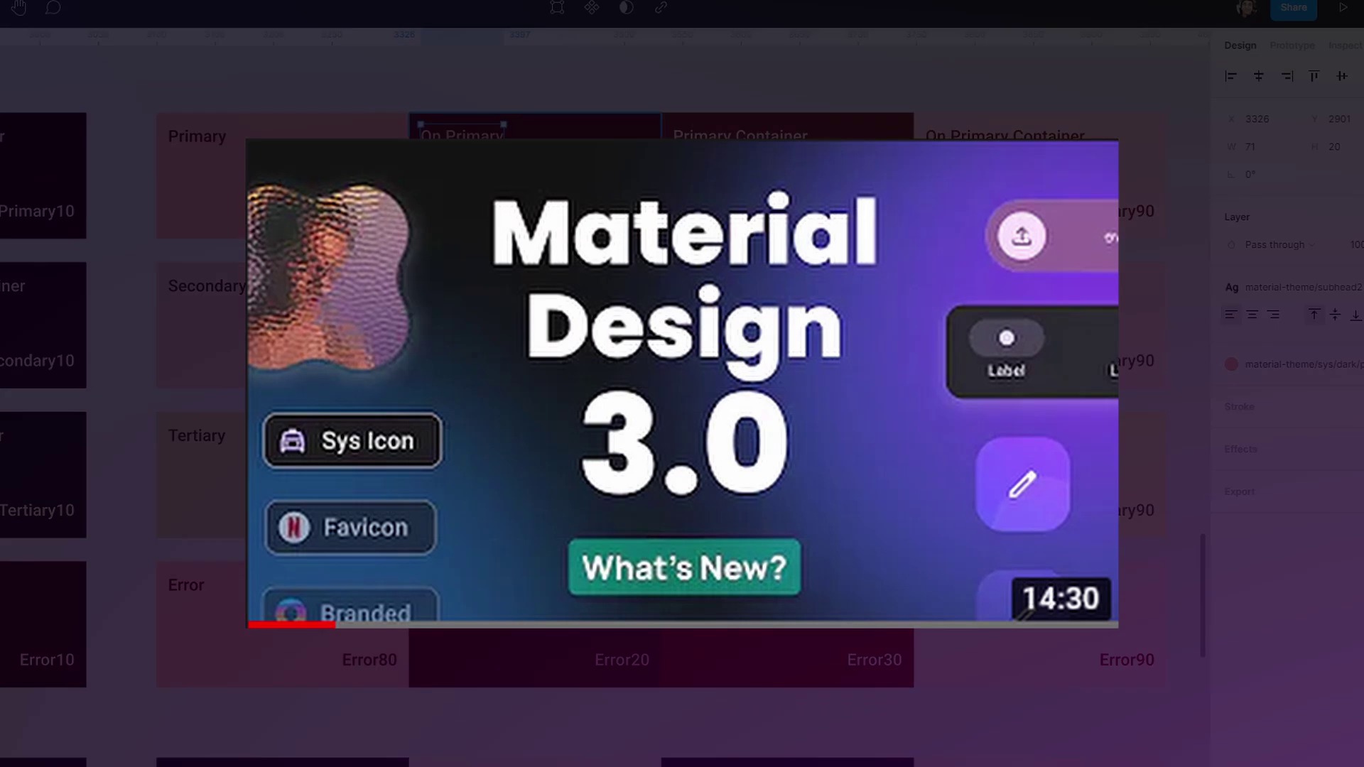
key("Escape")
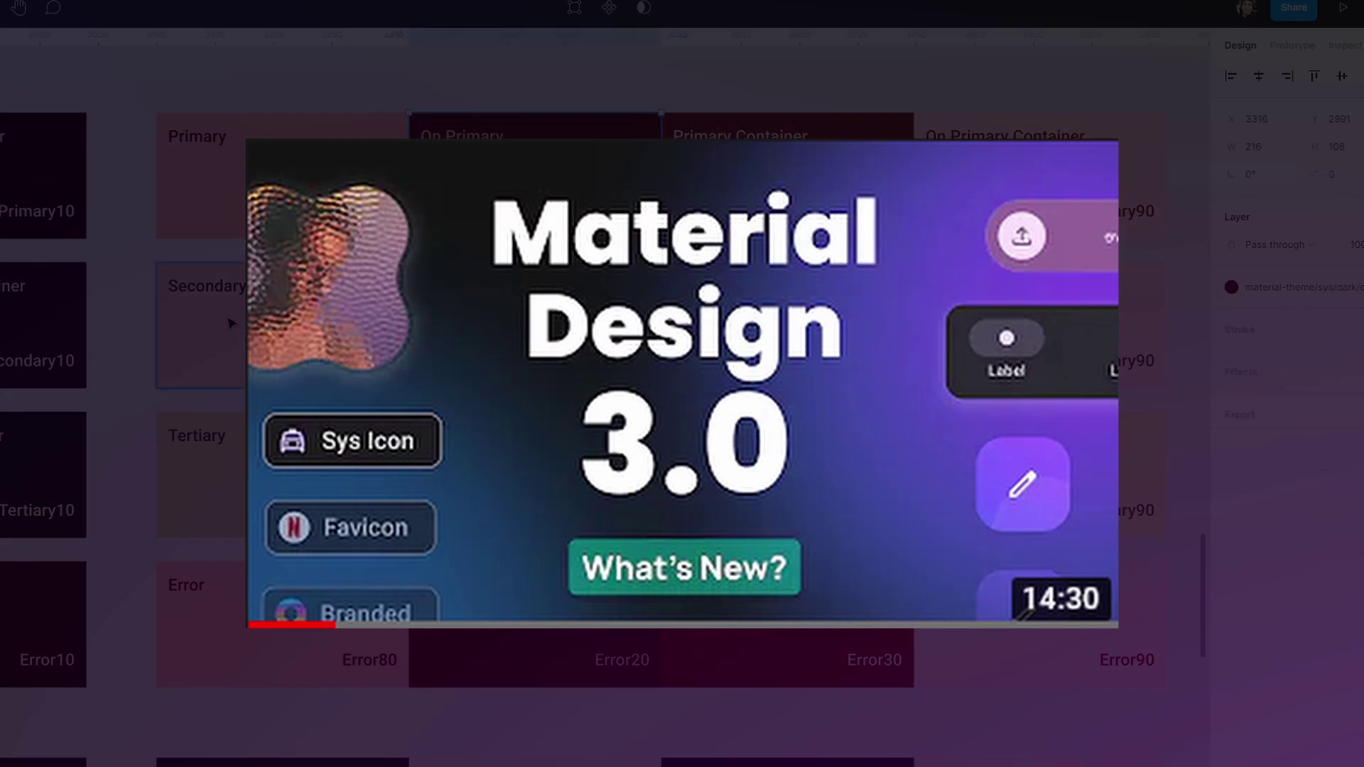
Step: Inspect the Primary80 swatch's colour in the tonal palette
scroll(374, 384, "down", 3)
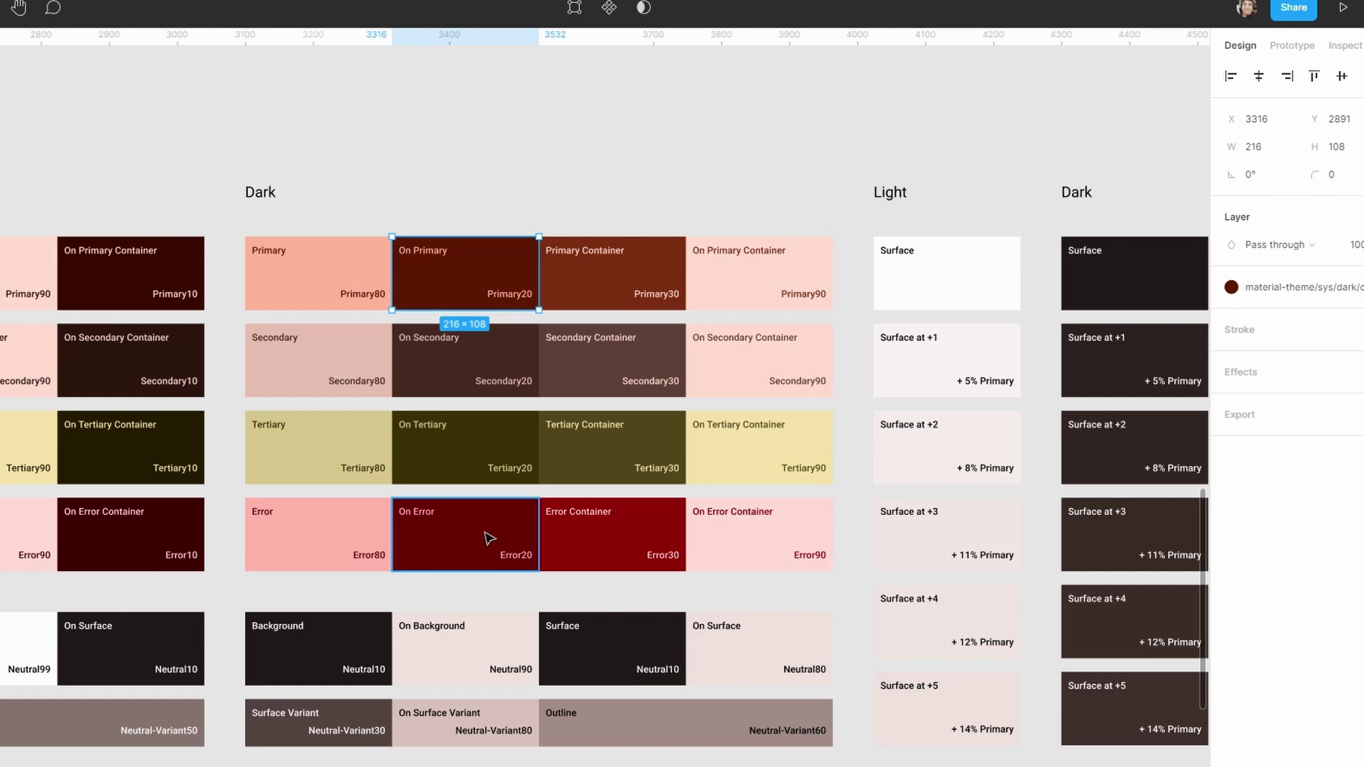
scroll(497, 412, "left", 3)
scroll(488, 222, "up", 5)
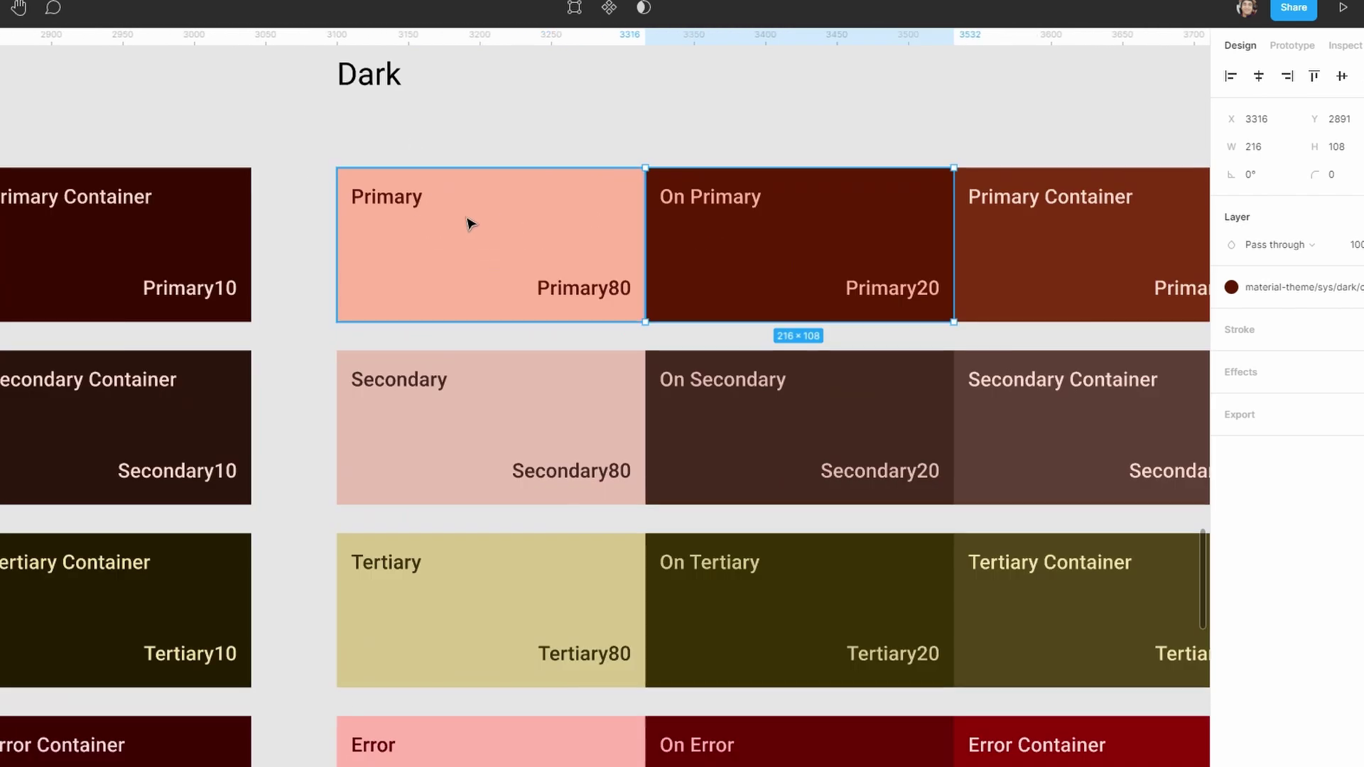
left_click(604, 289)
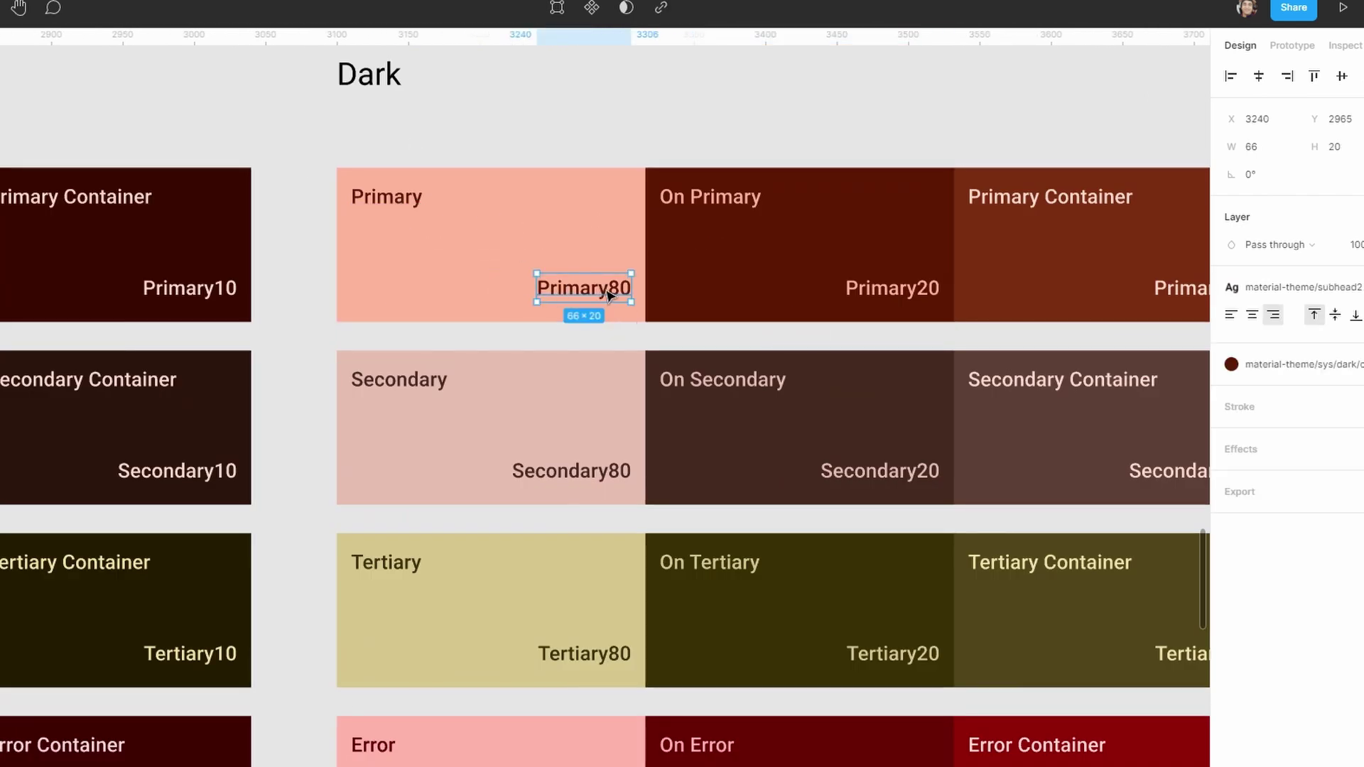
Step: Navigate to the 1.1 Home screen and select its frame
scroll(533, 265, "right", 5)
scroll(640, 426, "down", 2)
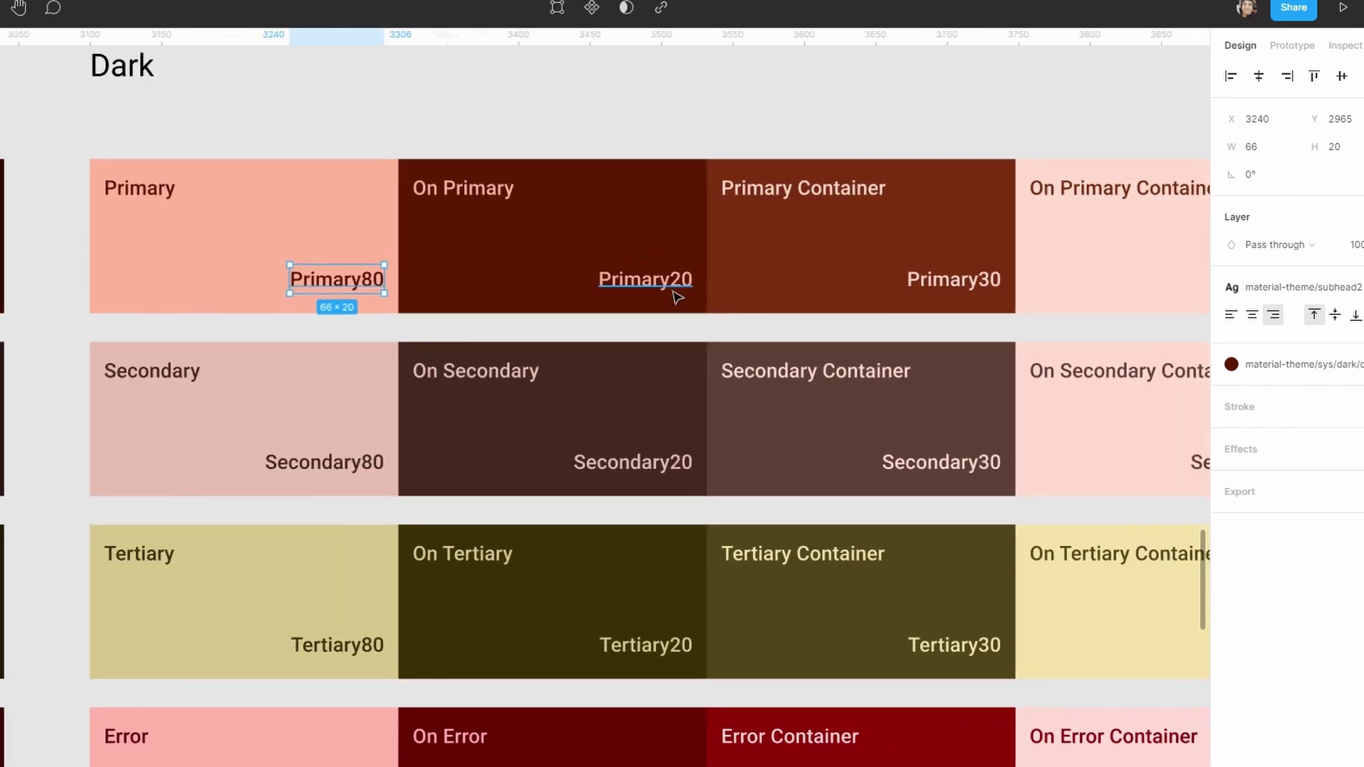
scroll(650, 450, "down", 5)
scroll(797, 461, "right", 3)
scroll(359, 606, "down", 3, "ctrl")
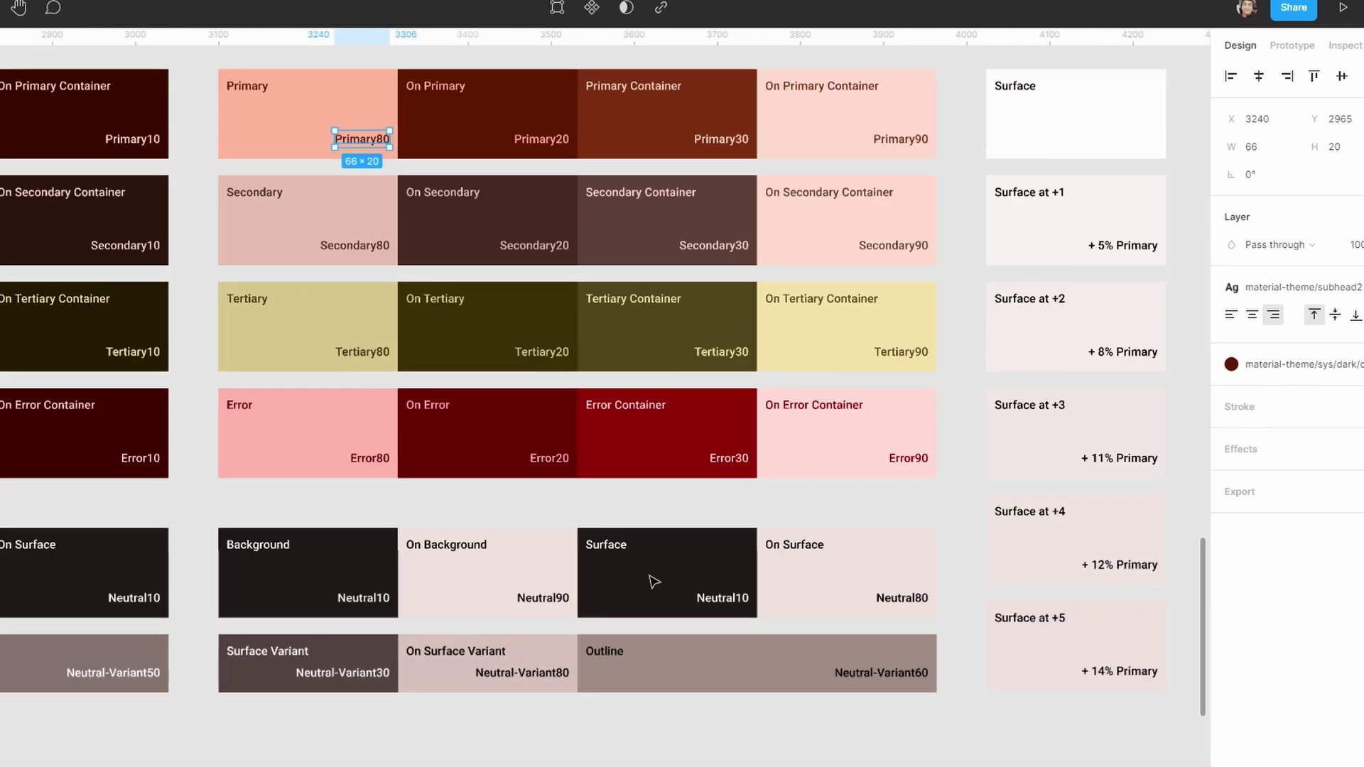
scroll(689, 548, "right", 3)
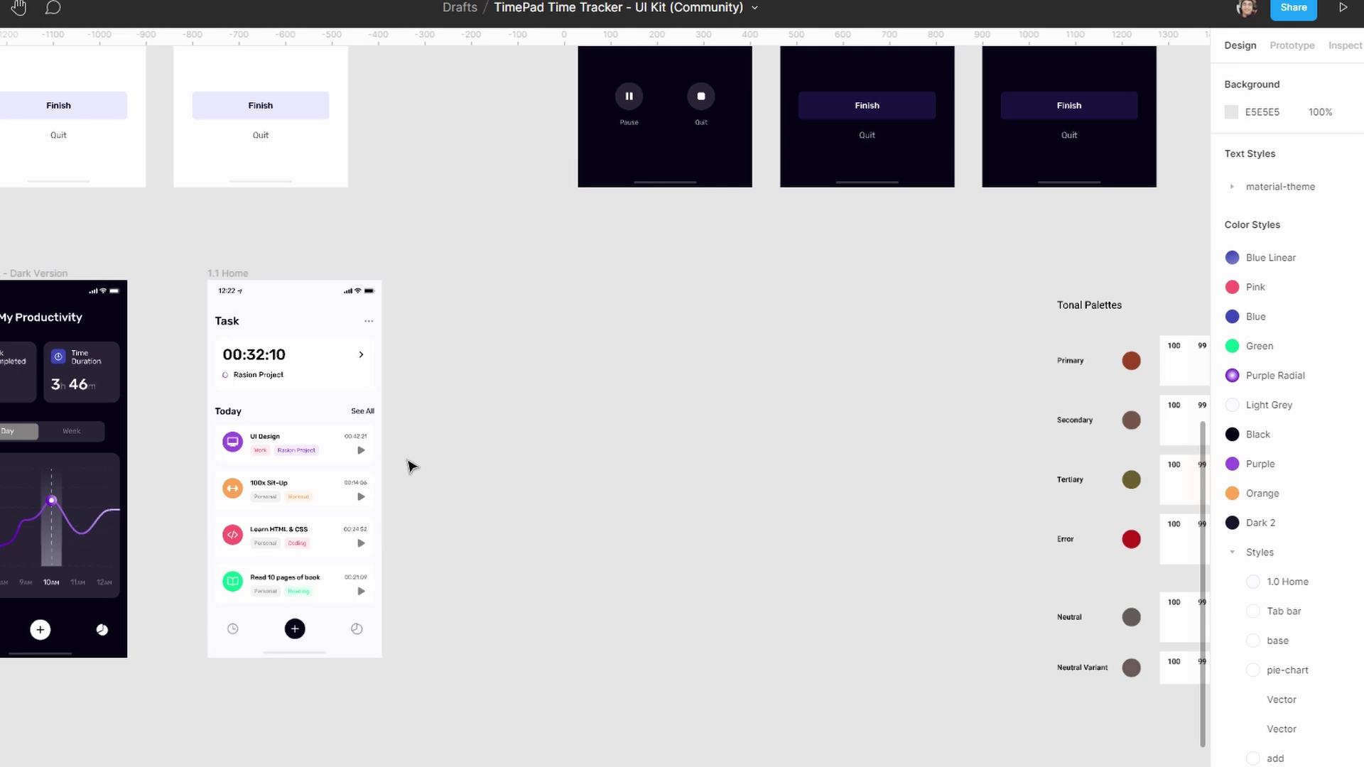
left_click(229, 274)
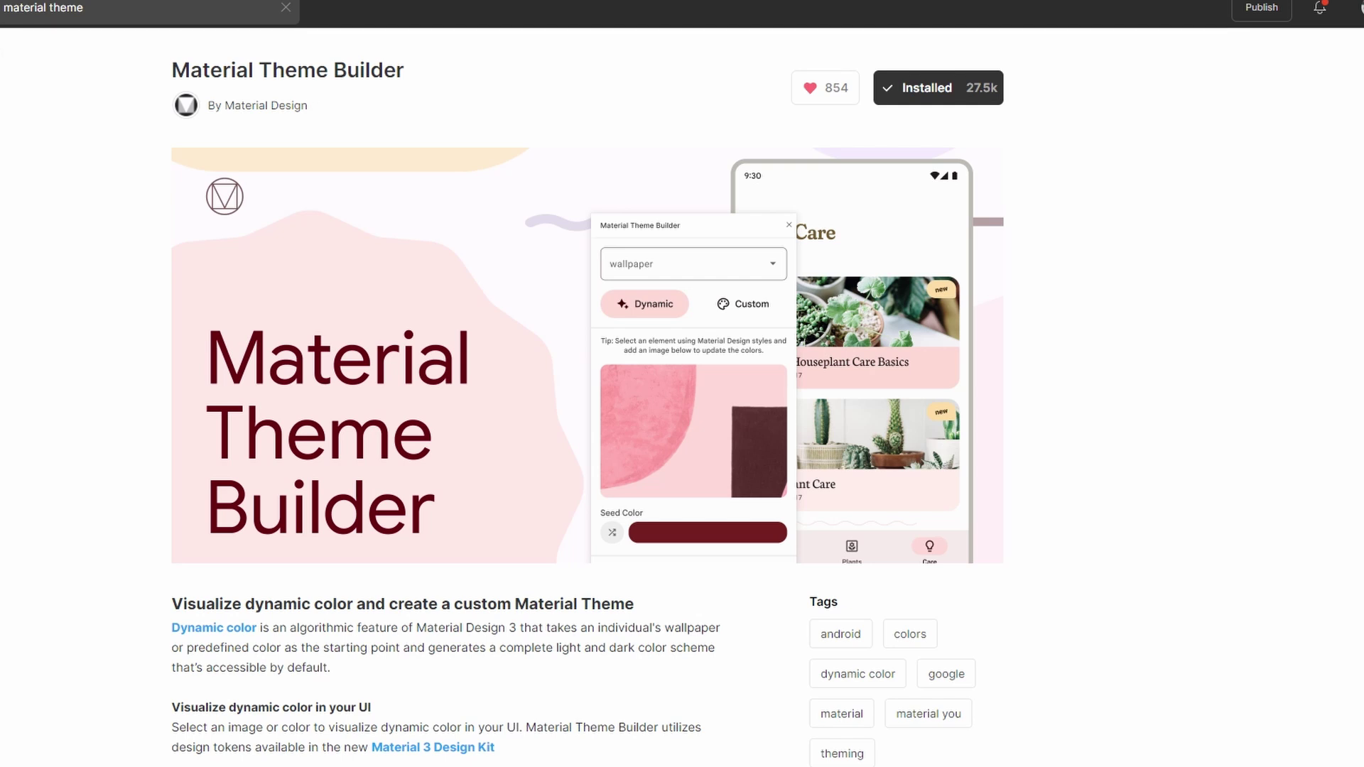
Step: Replace the Community search with 'dar' and open the DarkSide plugin page
left_click(79, 16)
key("ctrl+a")
key("BackSpace")
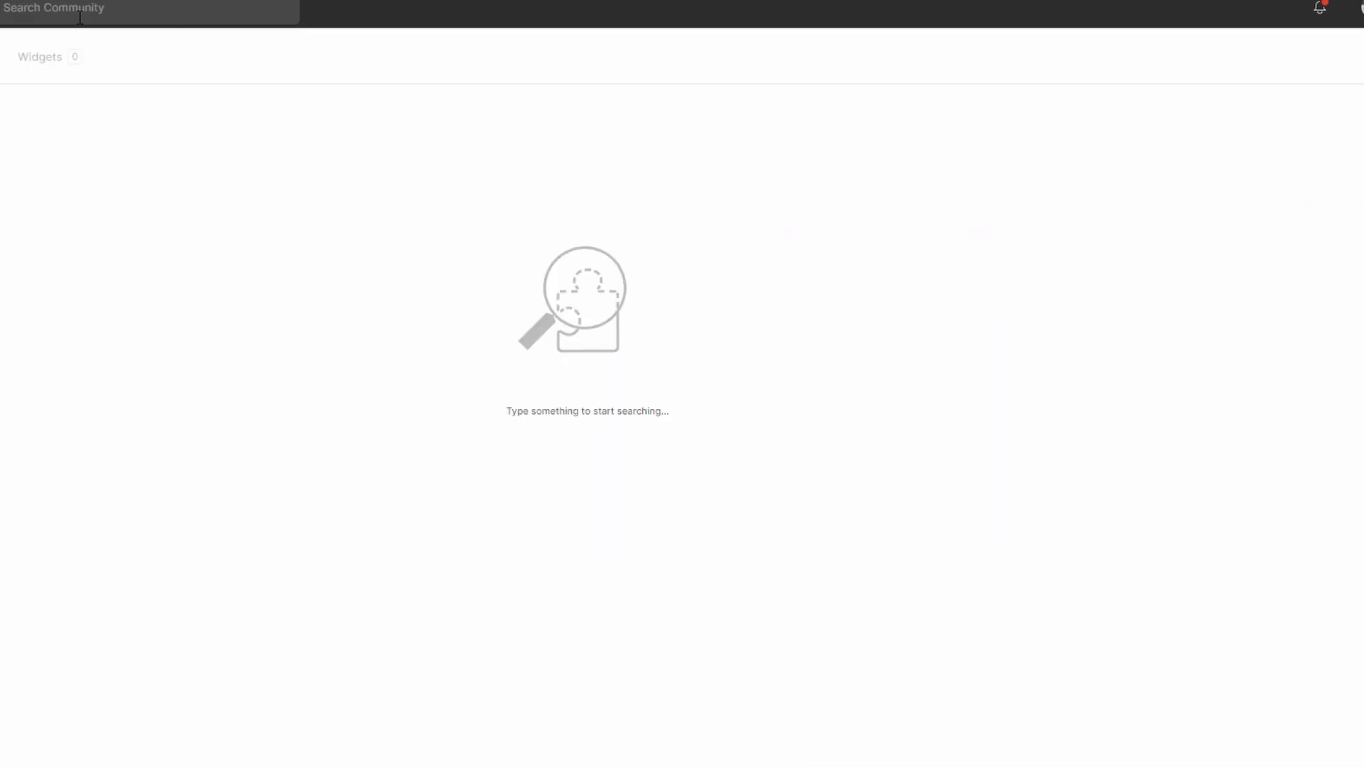
type("dark")
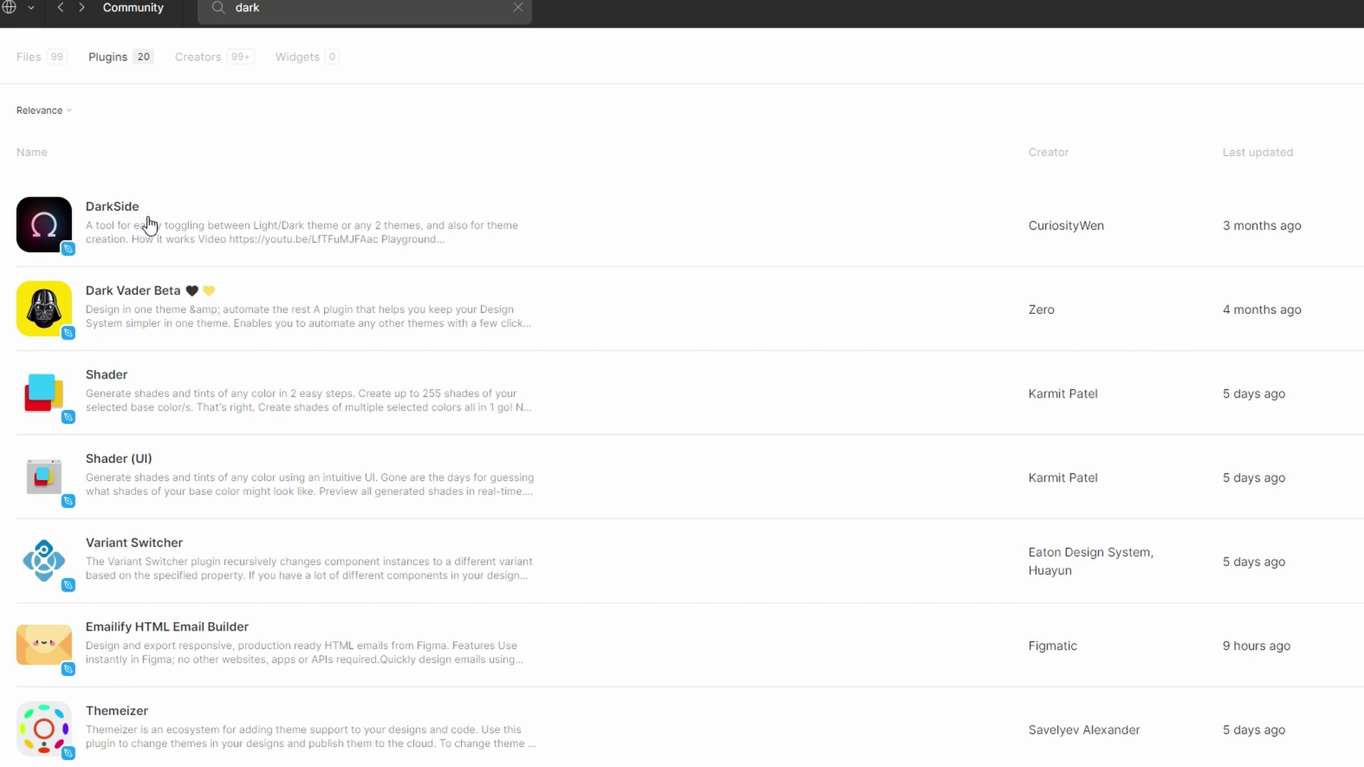
left_click(149, 226)
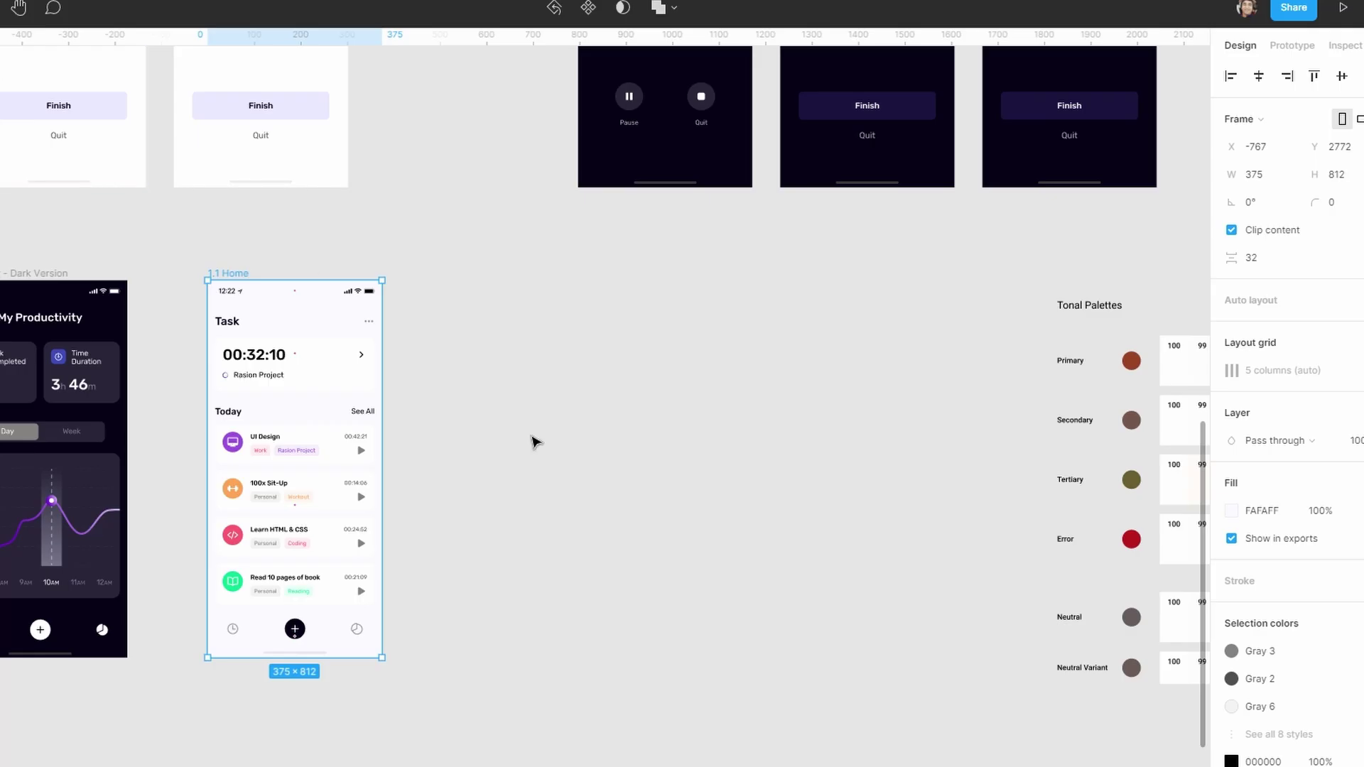
key("Escape")
Step: Run DarkSide via Quick Actions ('dar') and name Style B 'Dark'
key("ctrl+slash")
type("d")
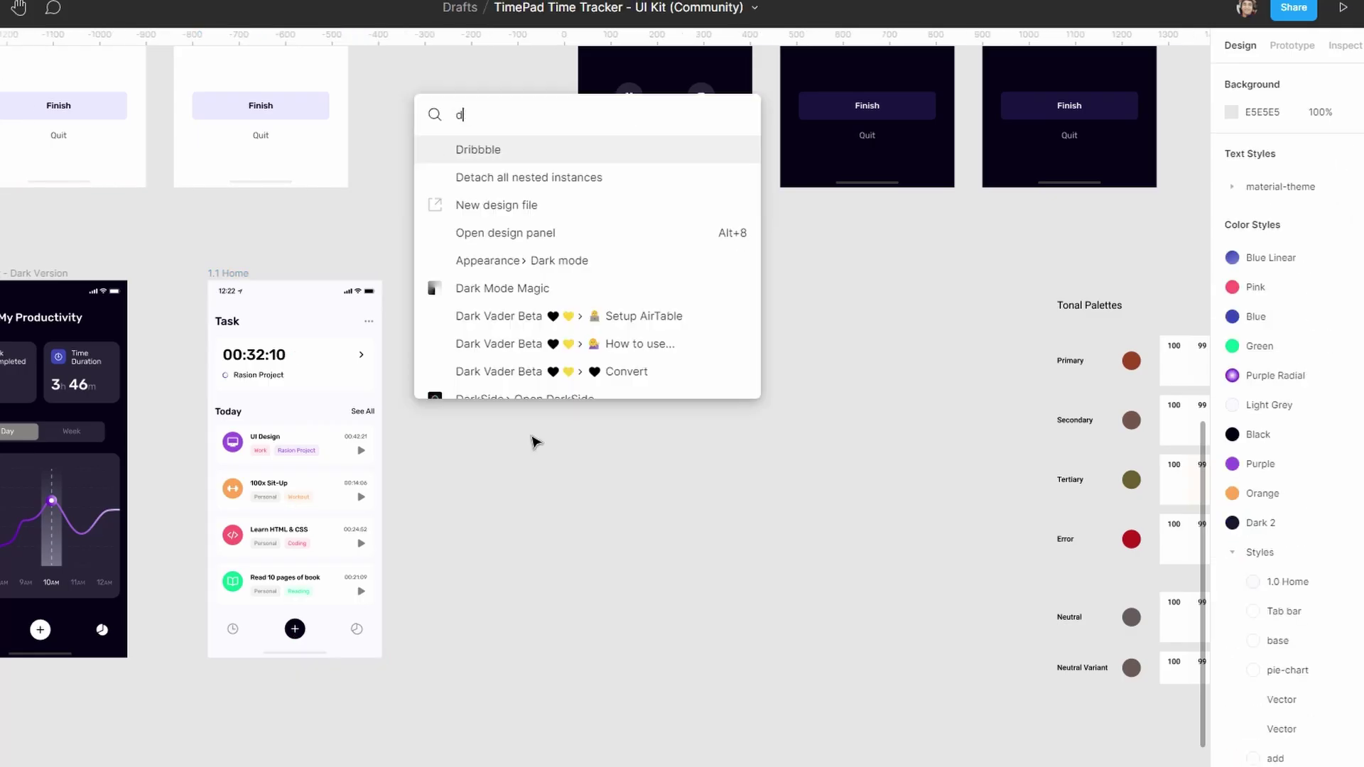
type("ar")
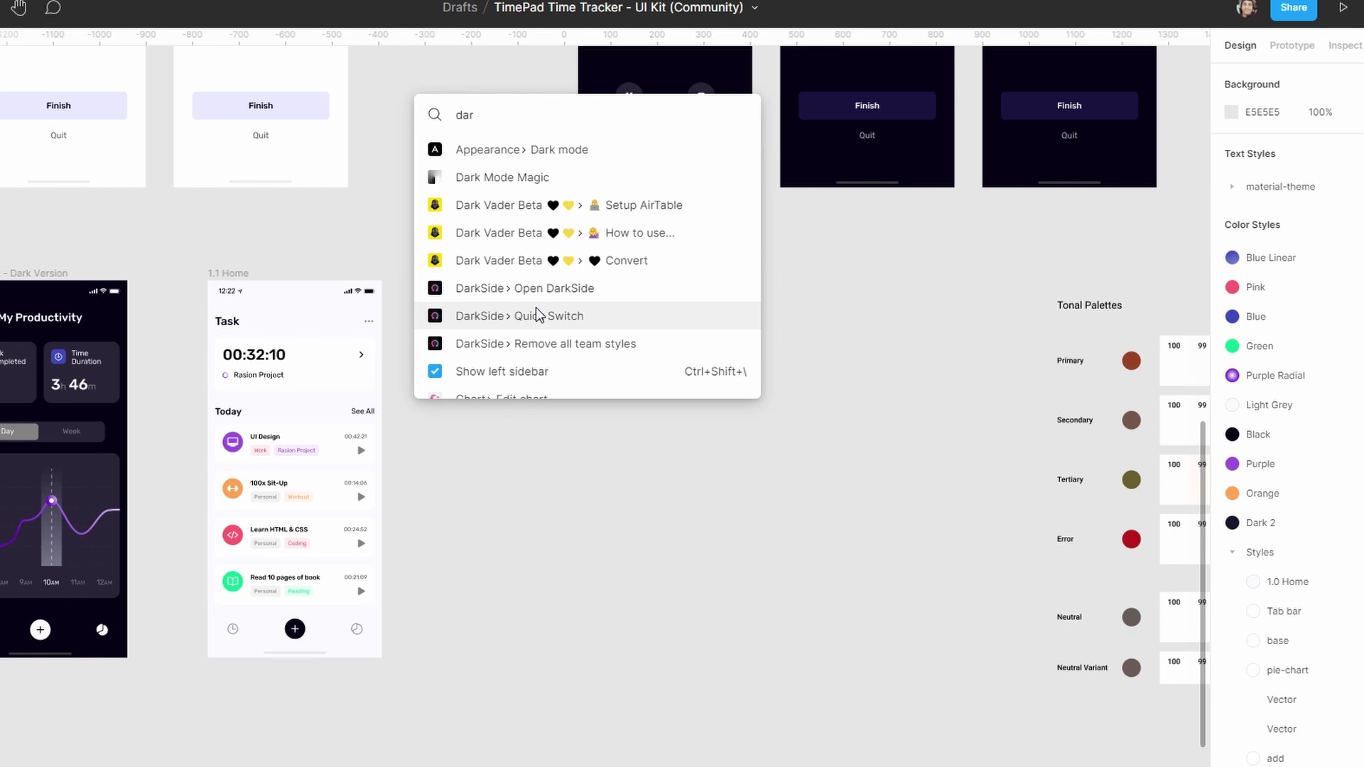
left_click(518, 298)
left_click(455, 390)
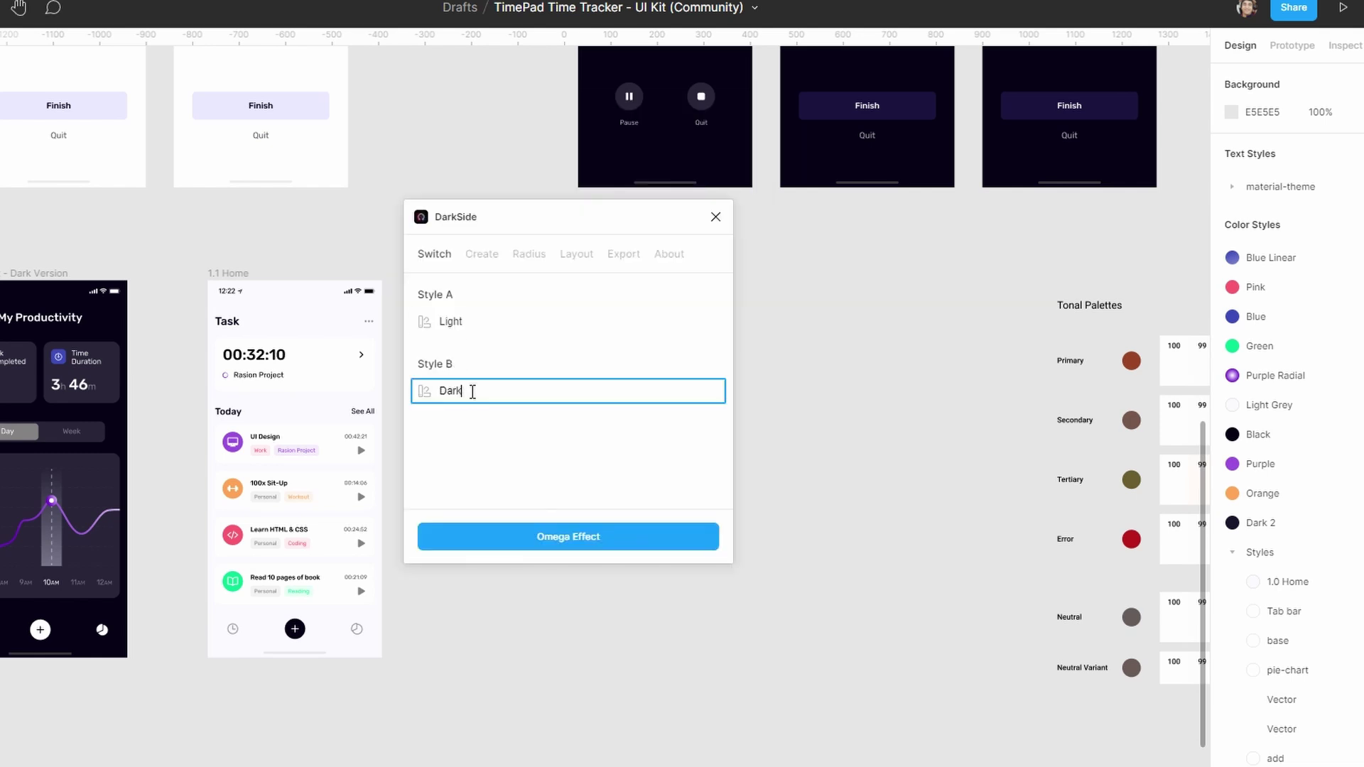
left_click(487, 448)
Step: Switch DarkSide to its Create options and bring the Dark palette group into view
left_click(484, 255)
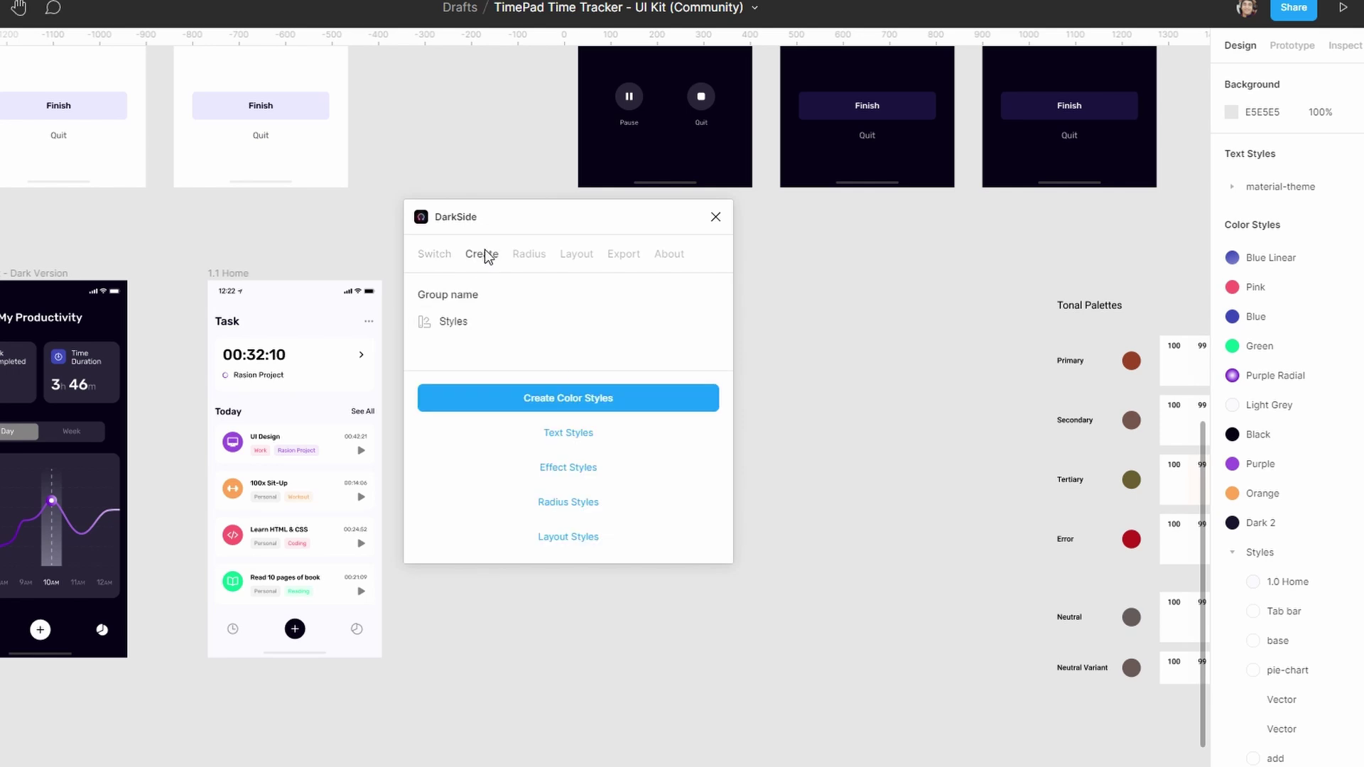
scroll(962, 567, "right", 15)
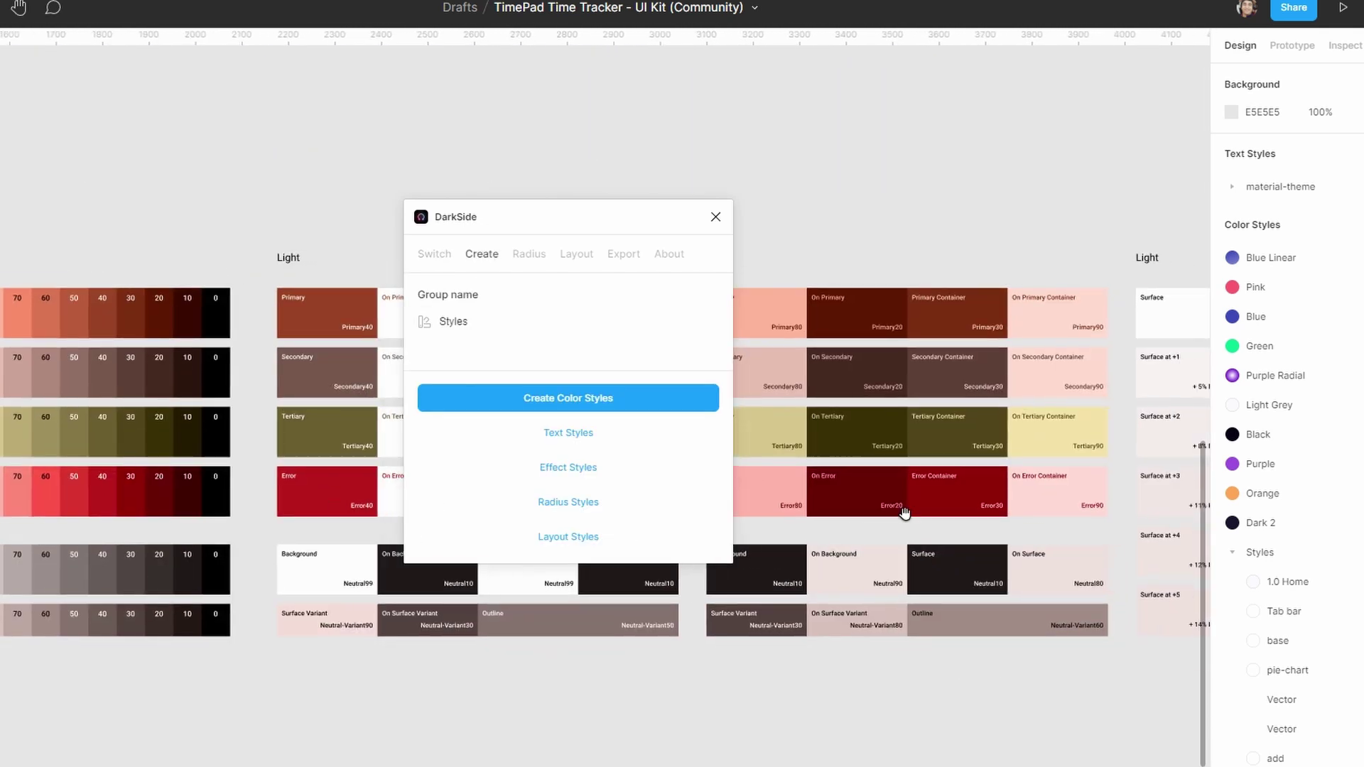
scroll(904, 513, "right", 12)
Step: Wrap the Dark palette group and Dark surface column together in one frame
left_click(82, 284)
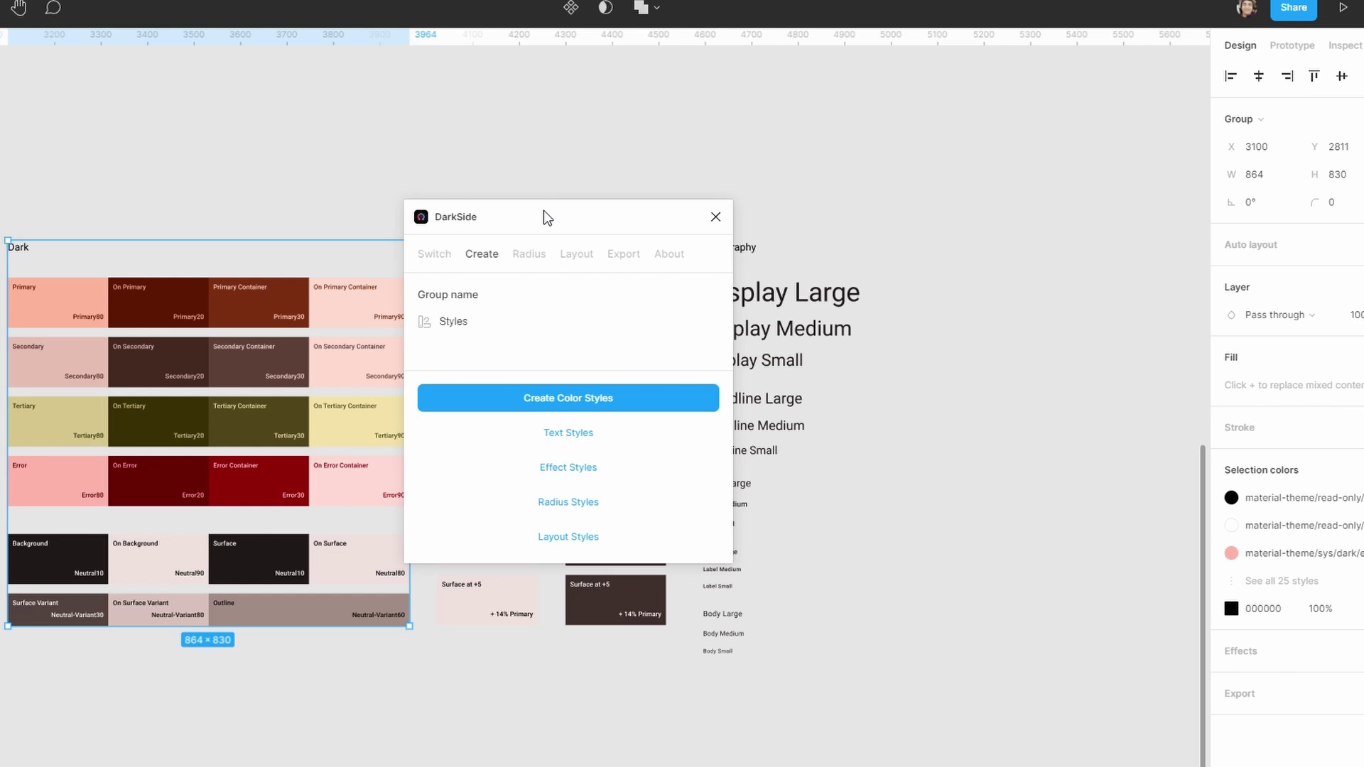
left_click_drag(544, 217, 934, 151)
left_click(582, 257, "shift")
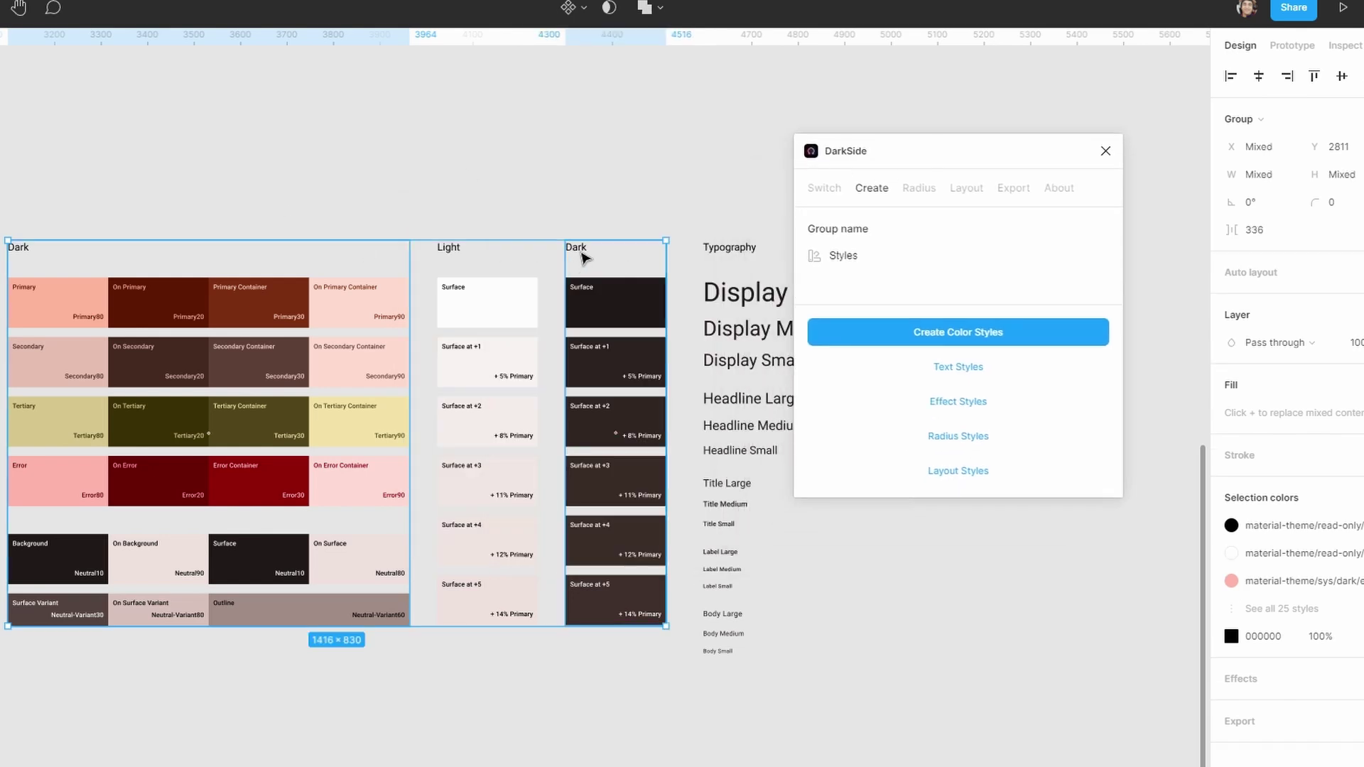
left_click(585, 257)
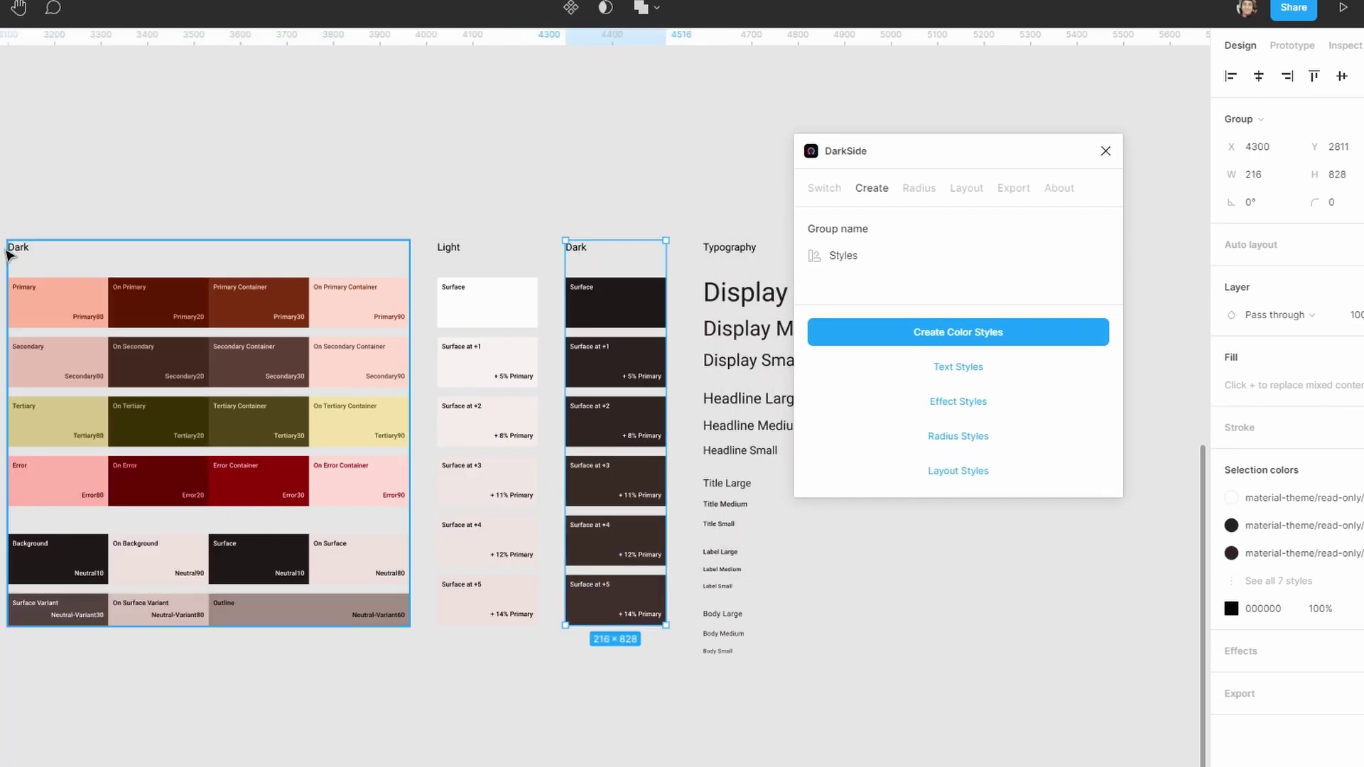
left_click(12, 253, "shift")
right_click(10, 248)
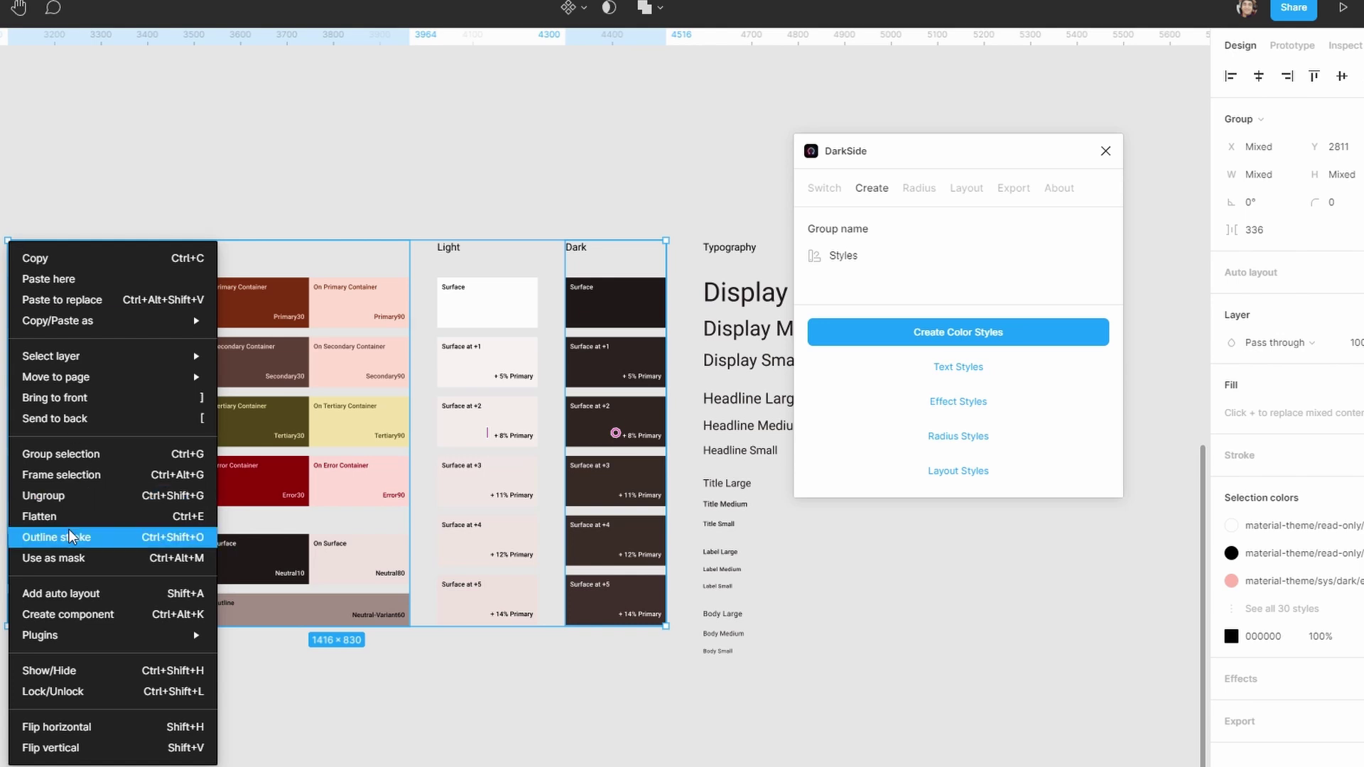
left_click(61, 474)
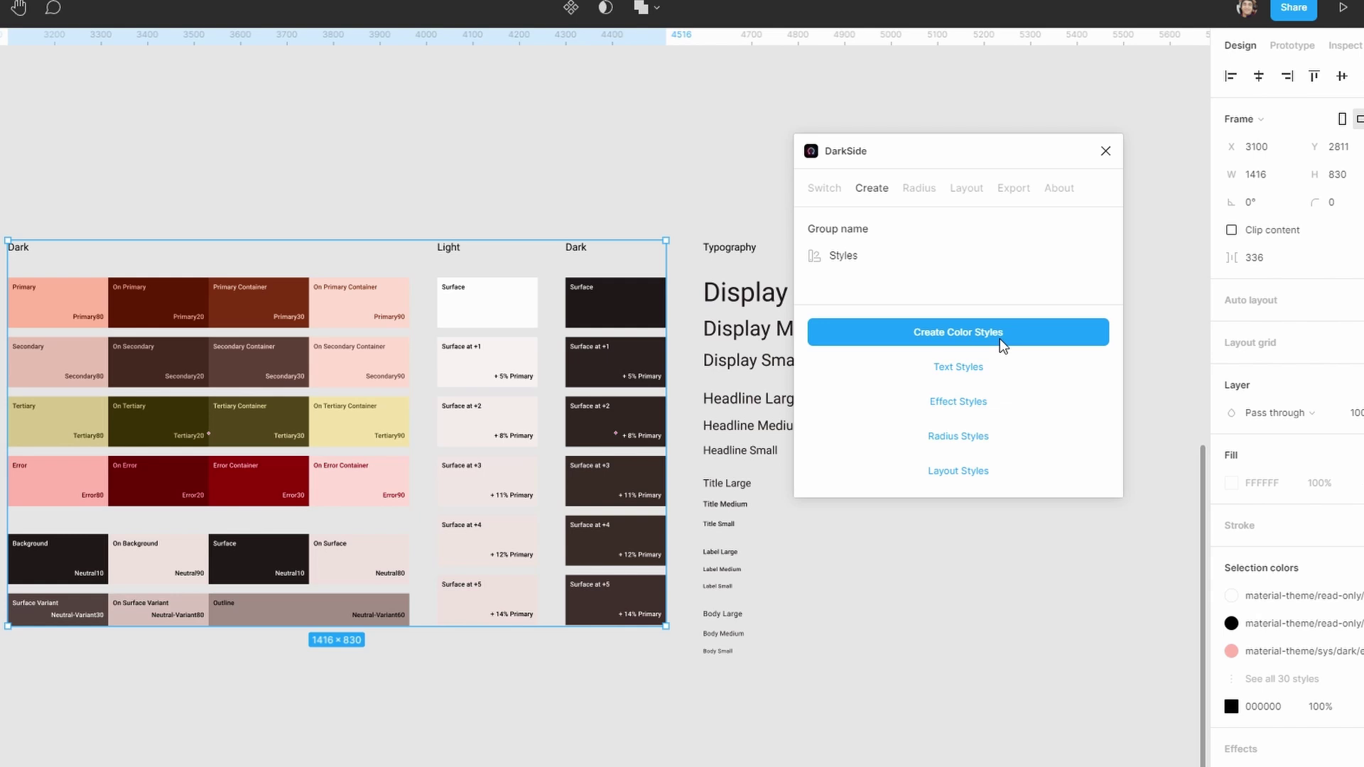
Step: Generate DarkSide color styles from the new frame, then clear the selection
left_click(959, 340)
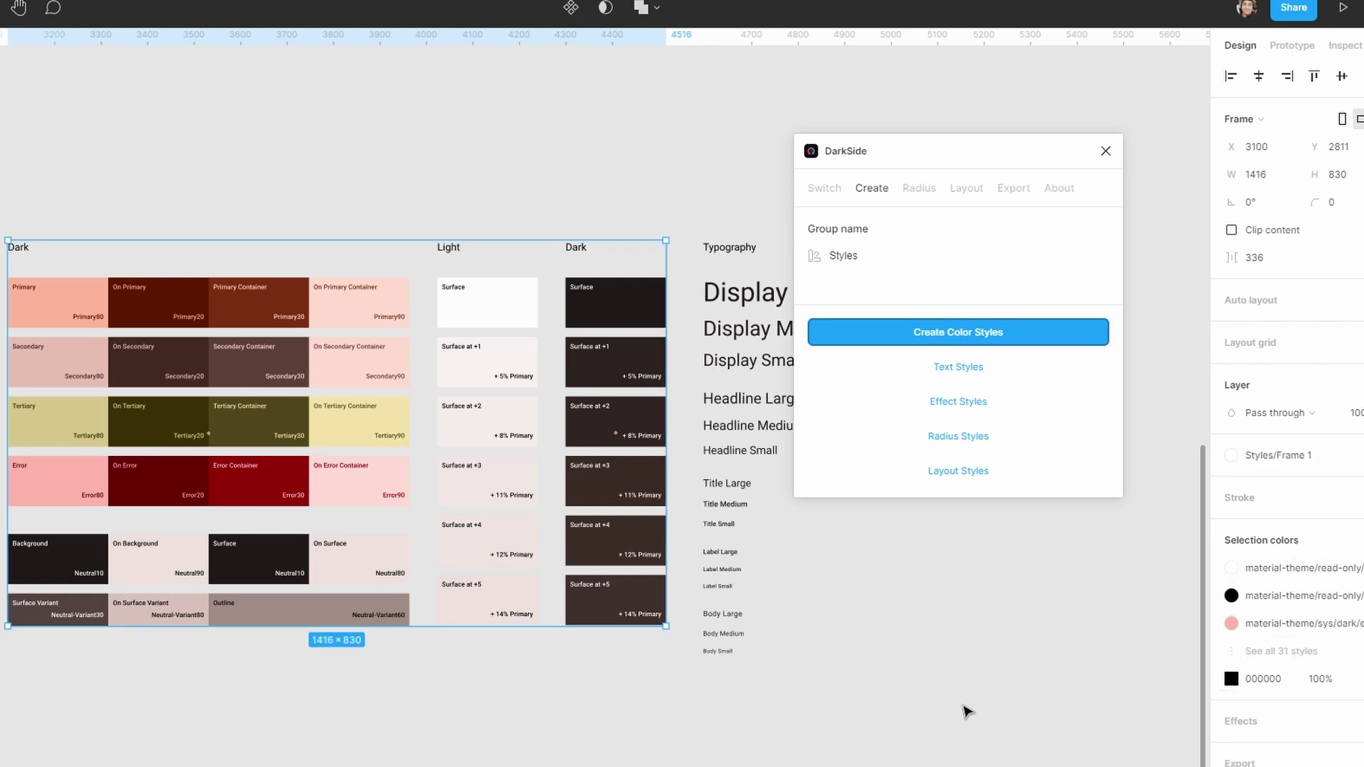
left_click(429, 688)
scroll(1032, 676, "right", 5)
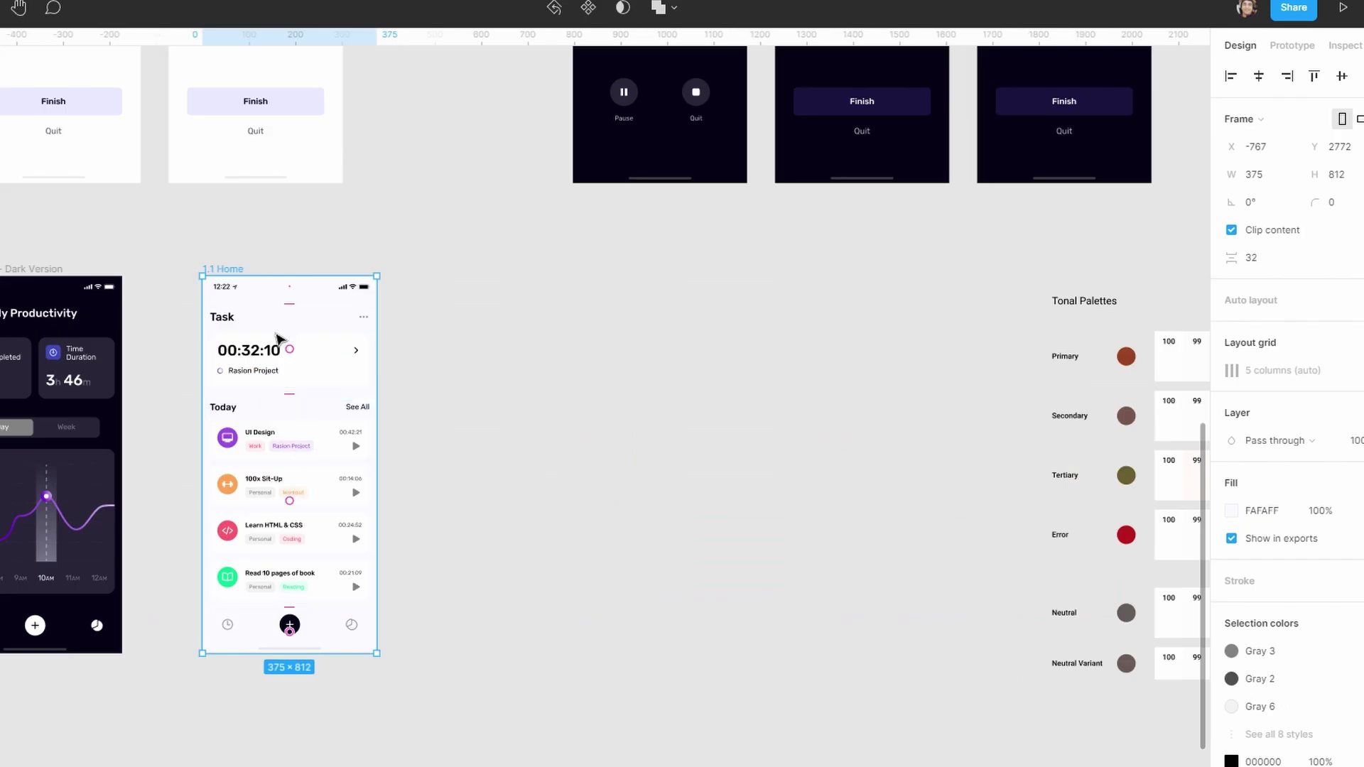
Step: Select the timer card and search its fill color styles for 'dark'
scroll(277, 339, "up", 3)
left_click(406, 351)
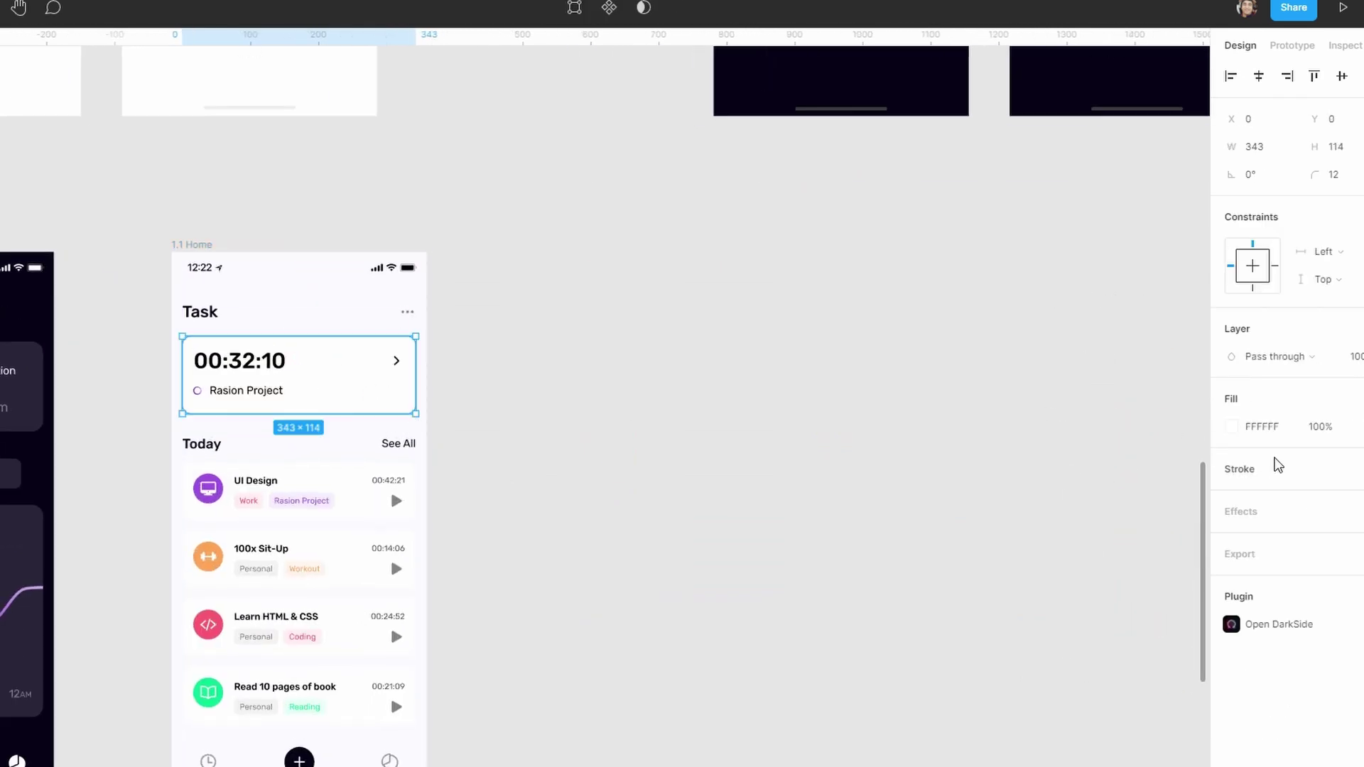
left_click(1358, 398)
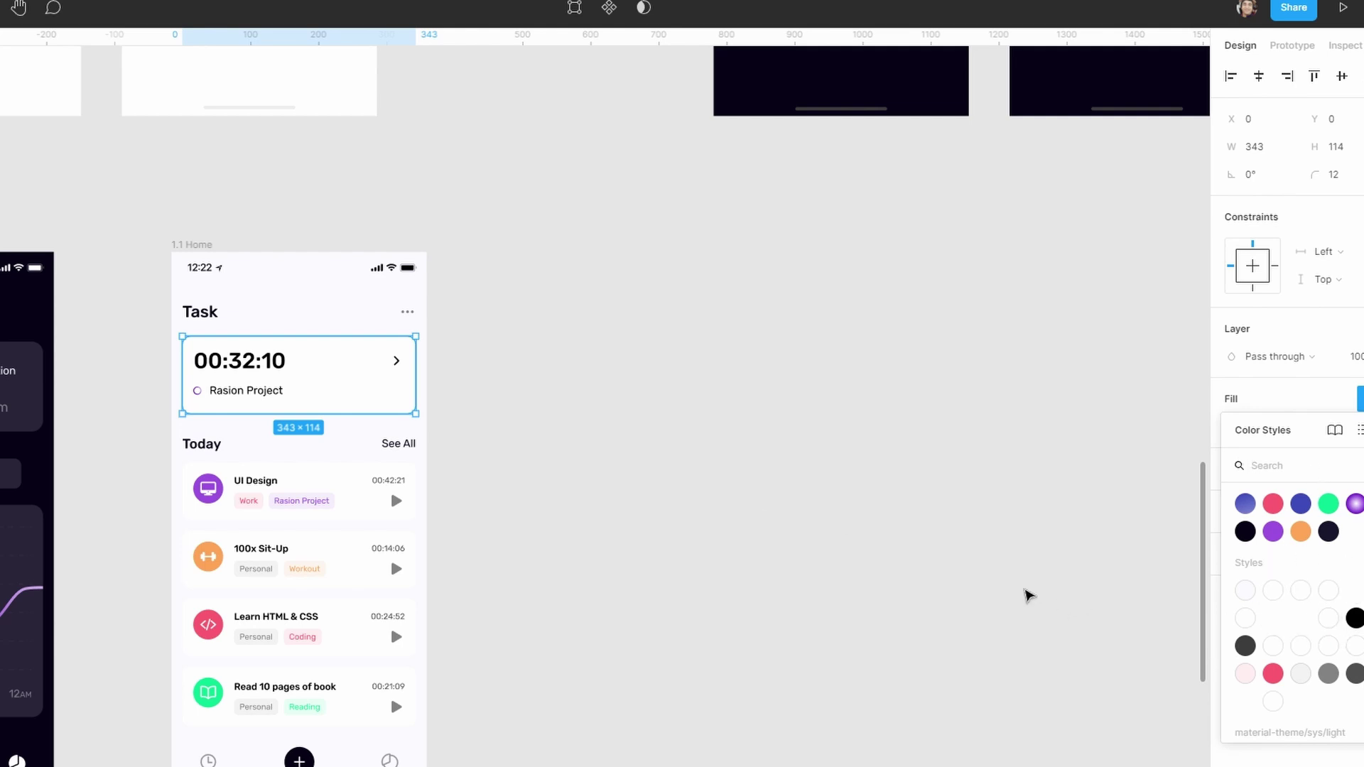
type("dark")
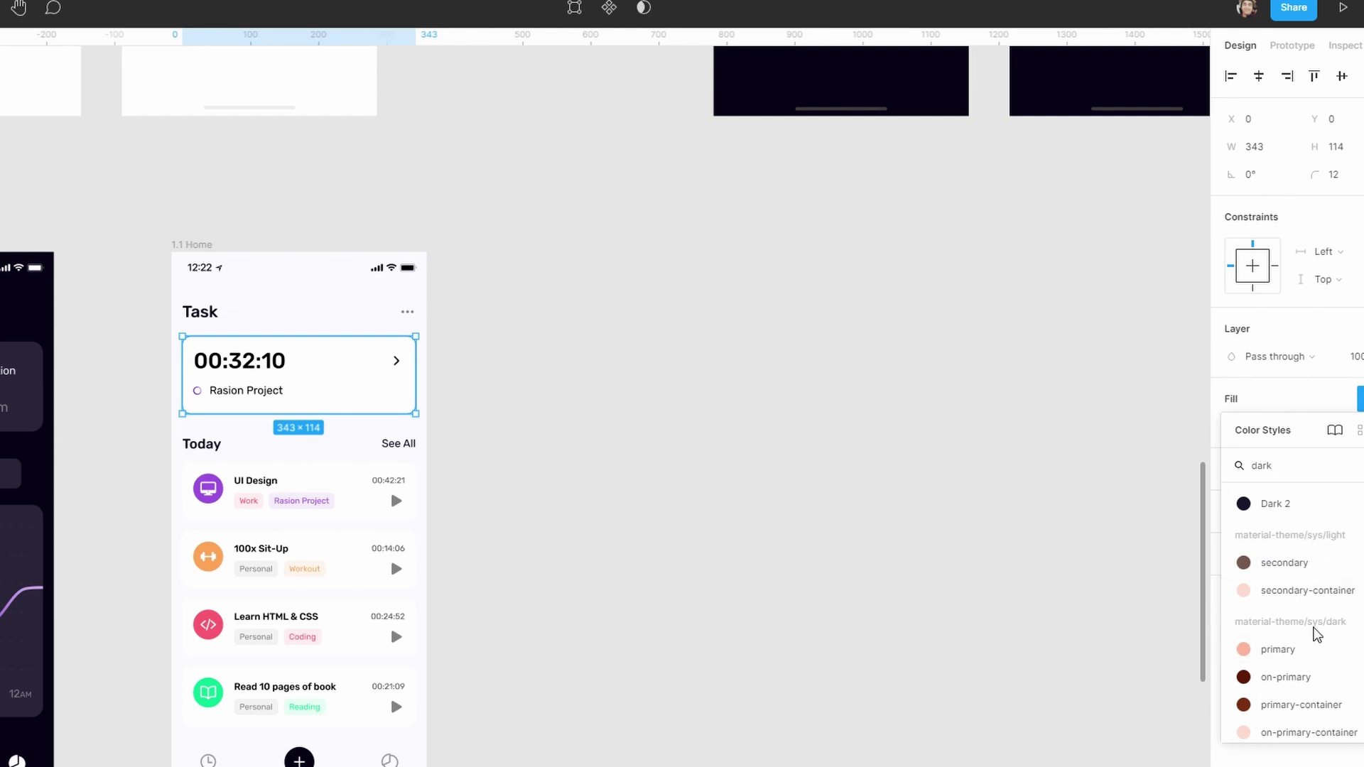
scroll(1317, 636, "down", 2)
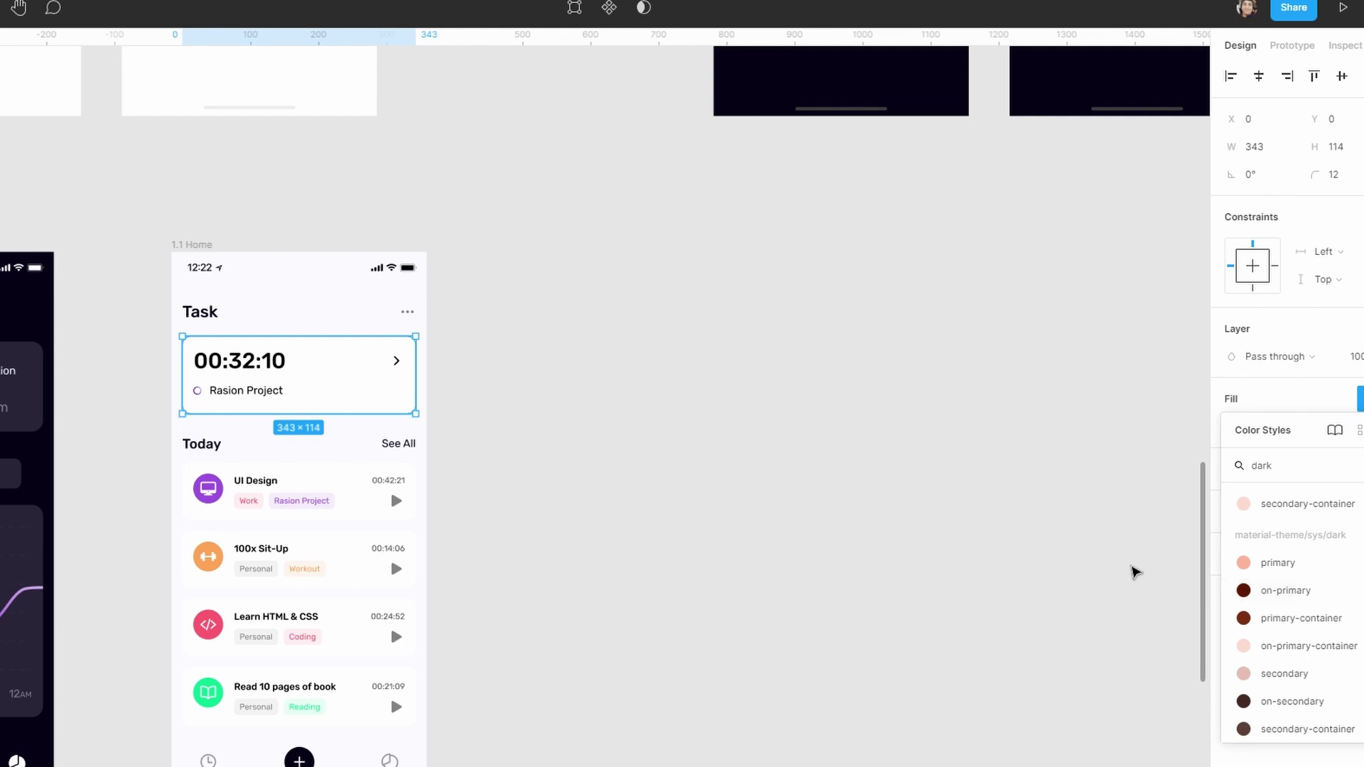
Step: Apply the dark on-secondary style to the 1.1 Home frame's fill
left_click(198, 249)
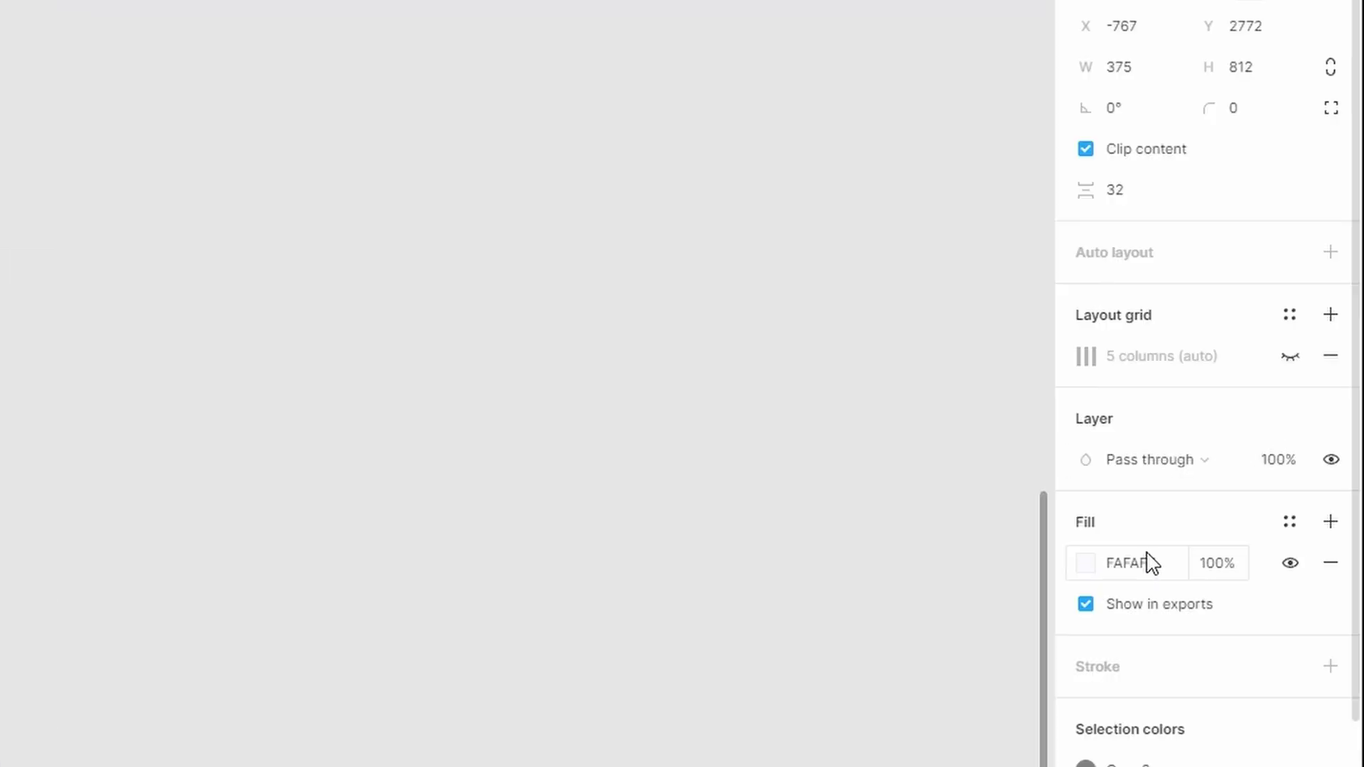
left_click(1290, 526)
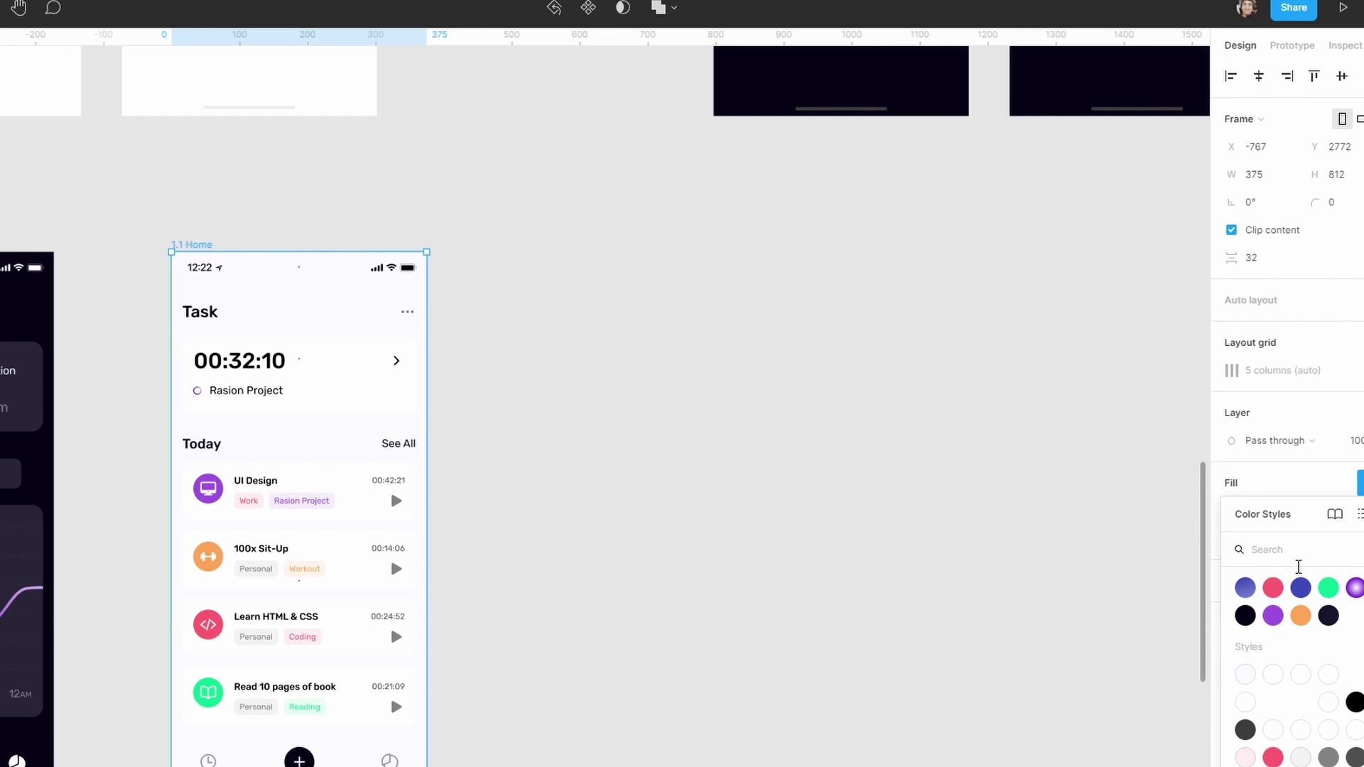
type("dark")
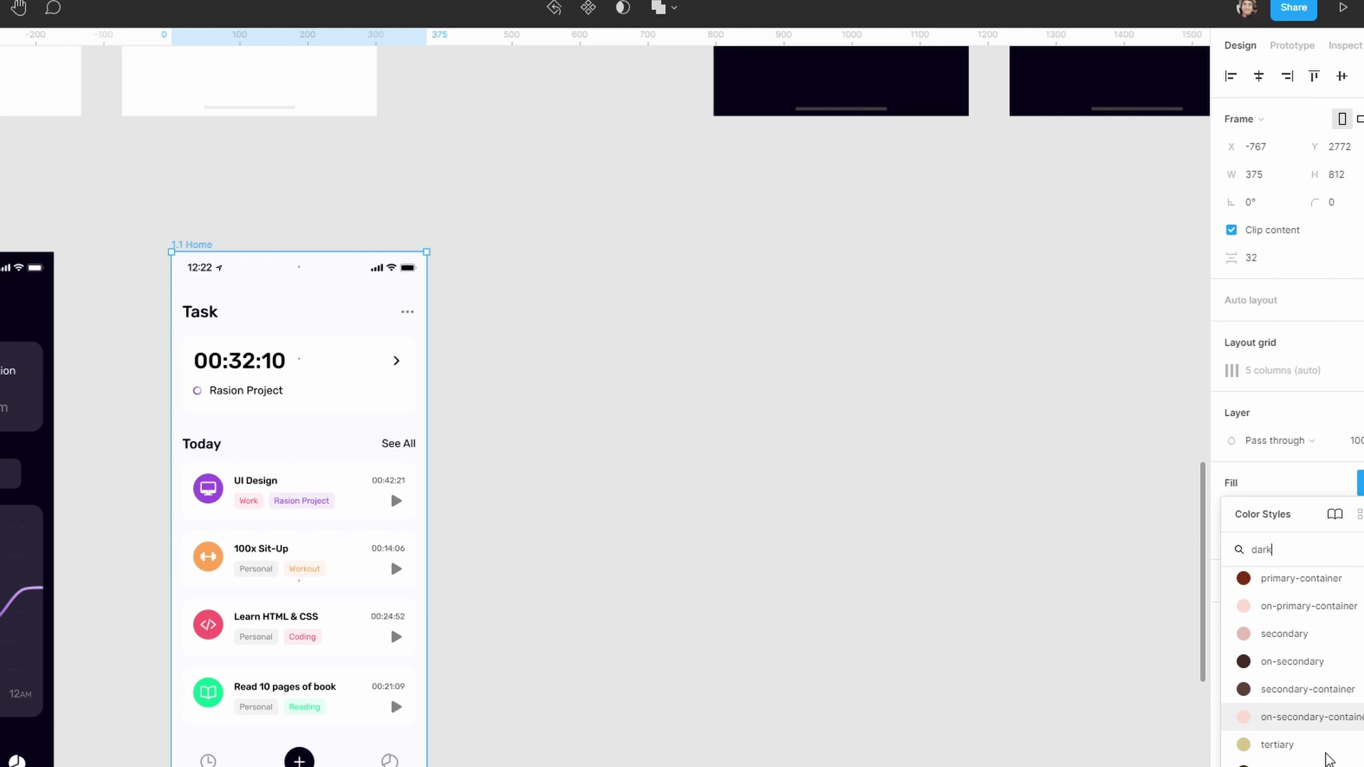
scroll(1273, 731, "down", 2)
scroll(1288, 710, "up", 2)
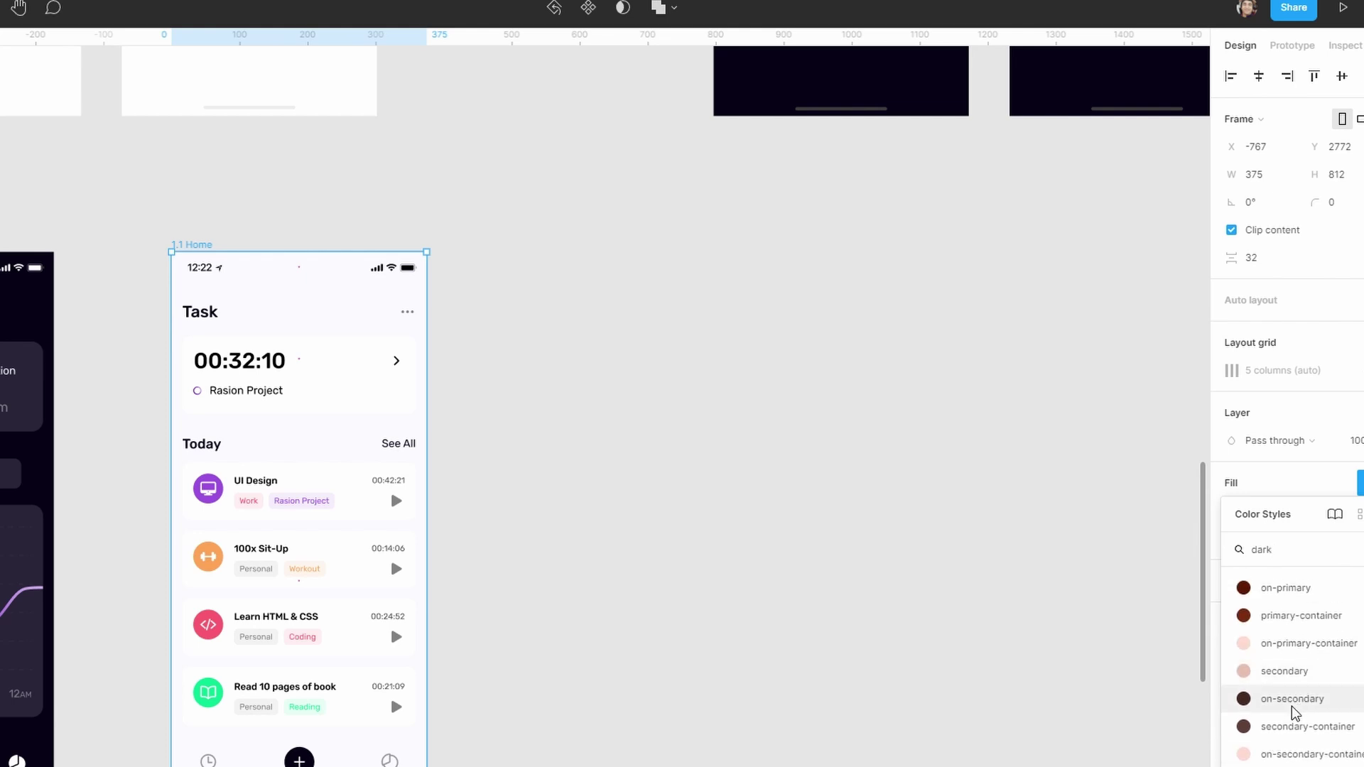
left_click(1292, 704)
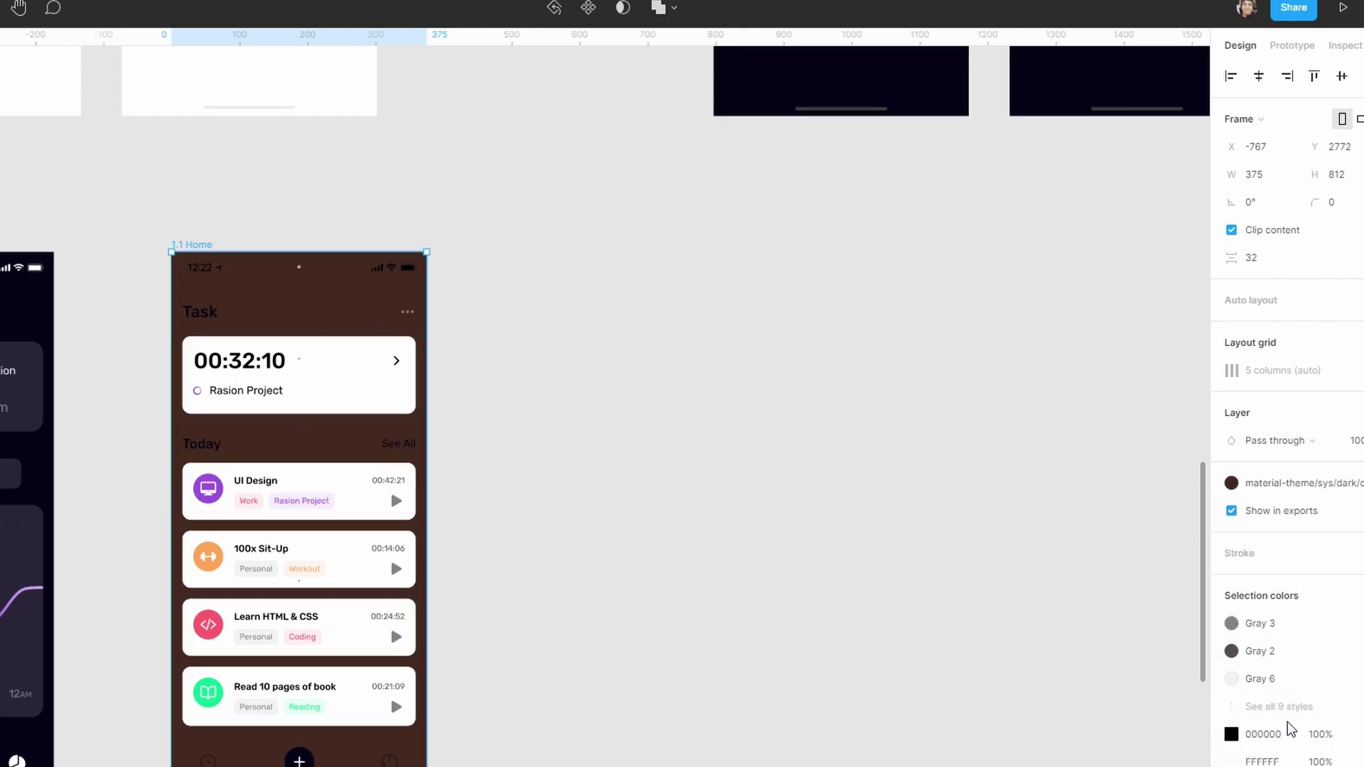
Step: Change the 1.1 Home frame's fill to material-theme/sys/dark/background
left_click(1304, 486)
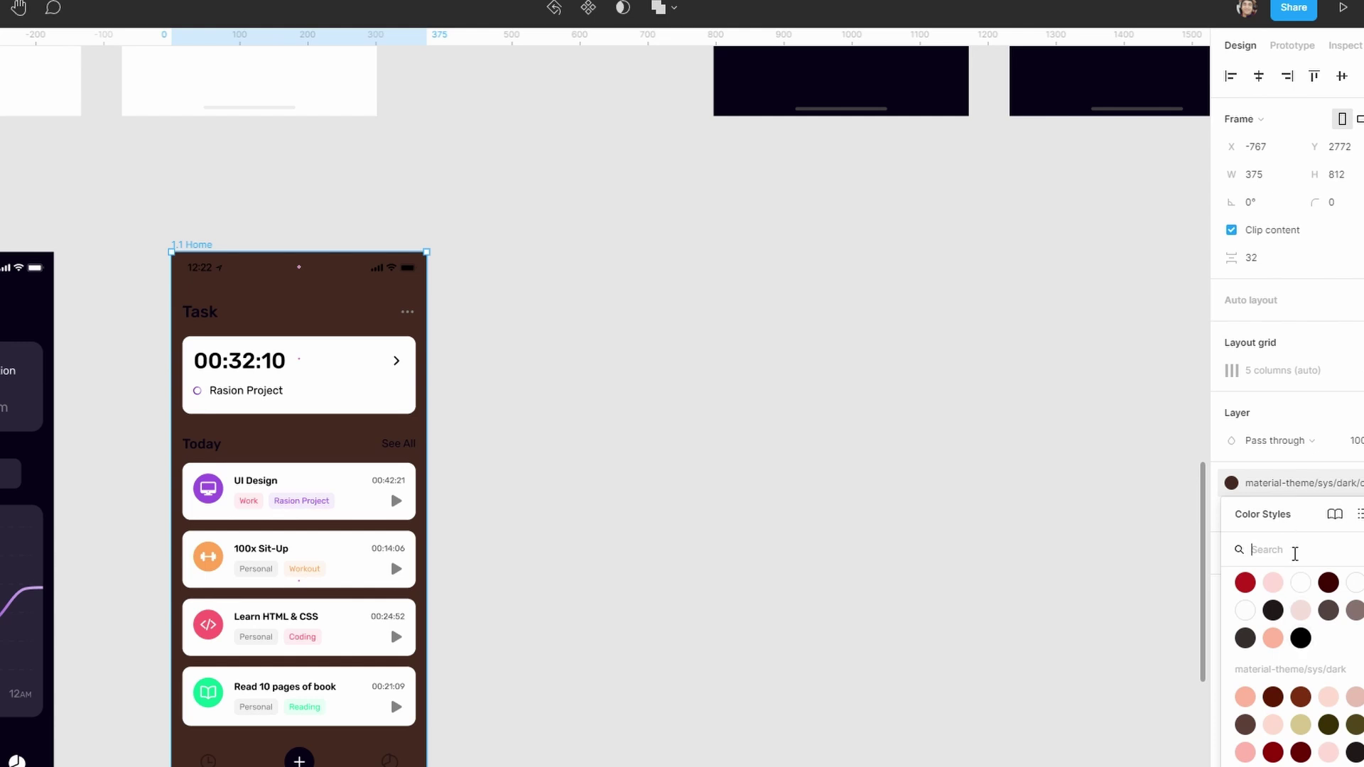
type("dark")
scroll(1311, 753, "down", 5)
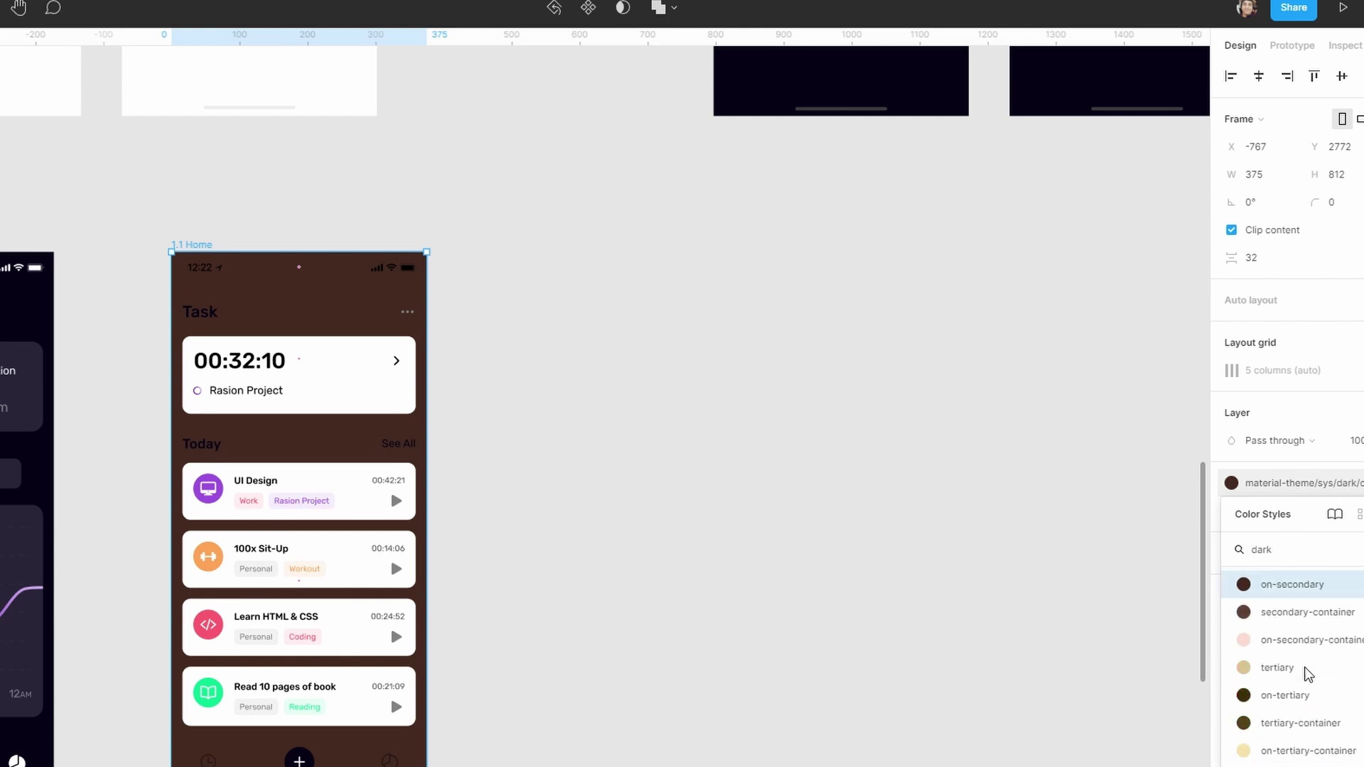
left_click(1312, 750)
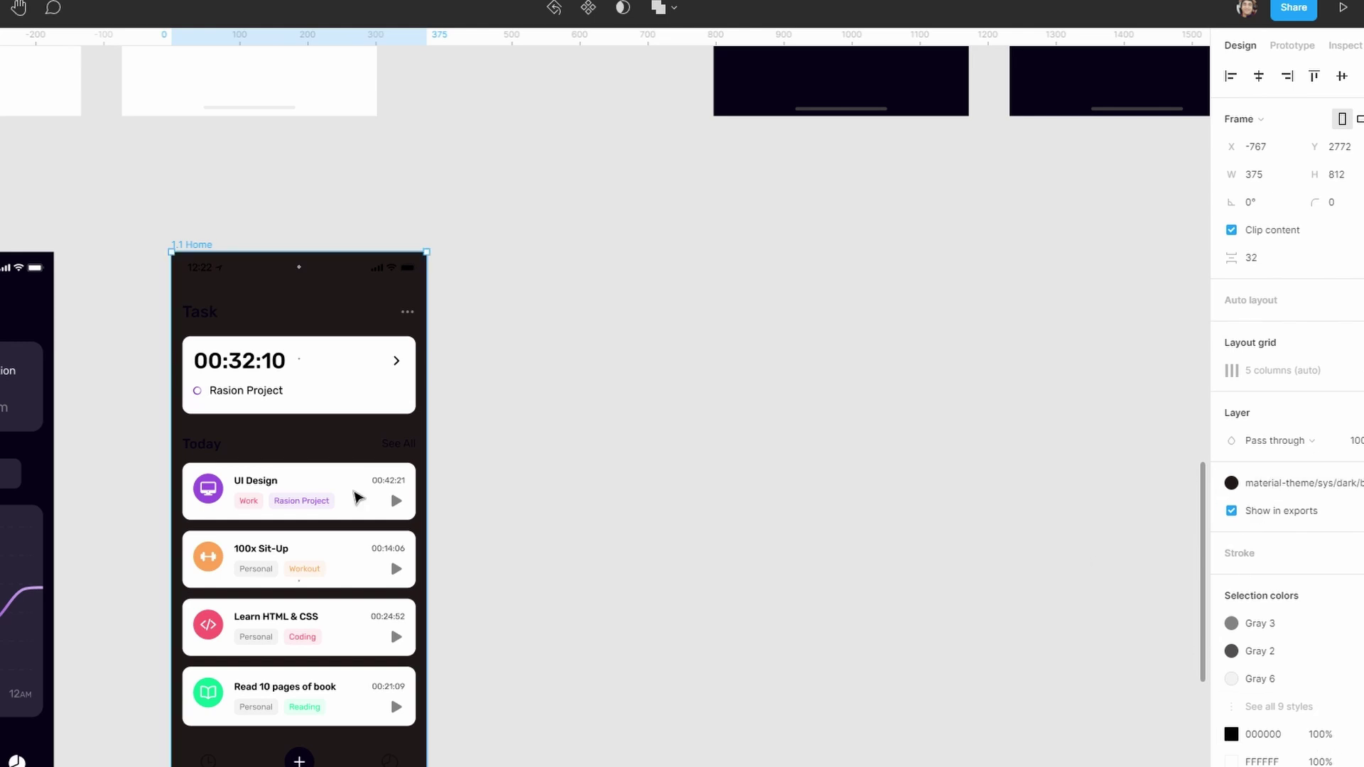
left_click(608, 376)
left_click_drag(1039, 480, 213, 497)
scroll(203, 498, "down", 2)
scroll(204, 498, "left", 10)
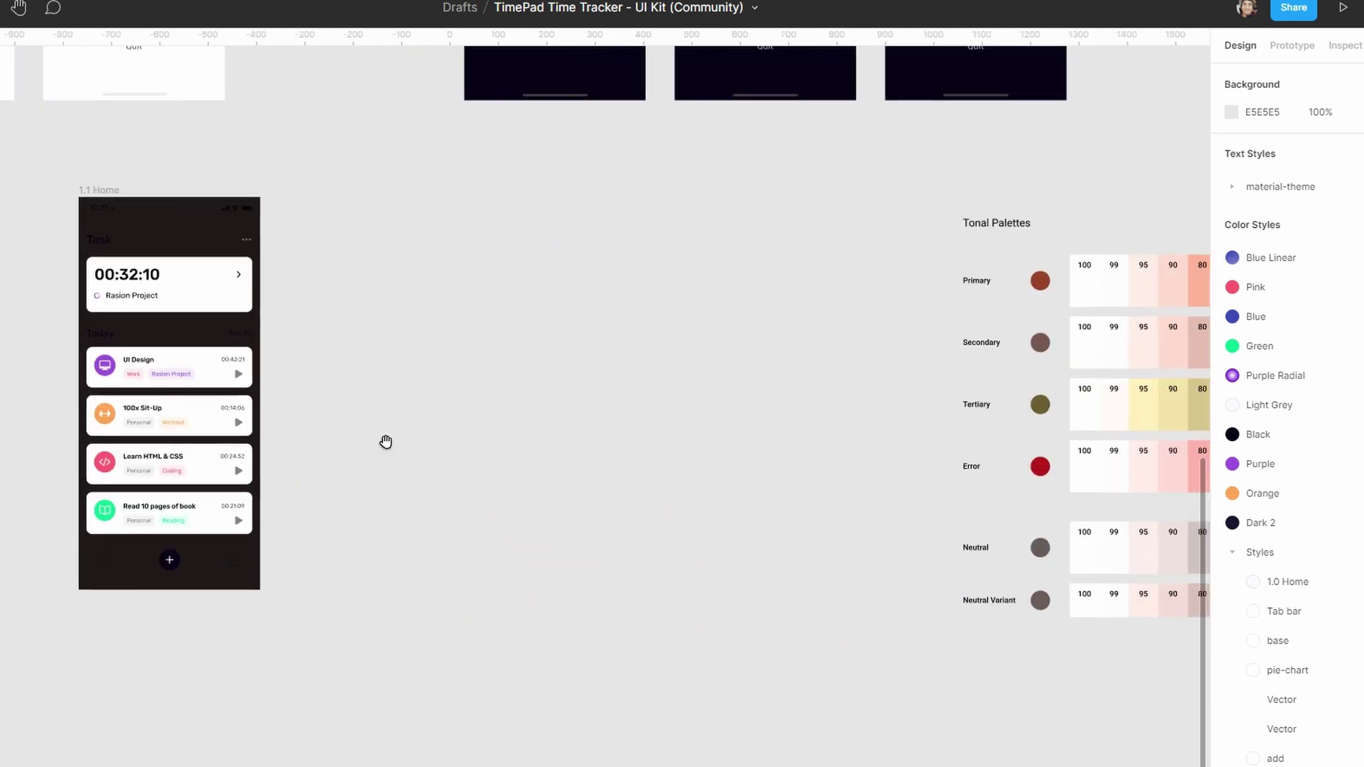
scroll(284, 396, "up", 5)
left_click(362, 339)
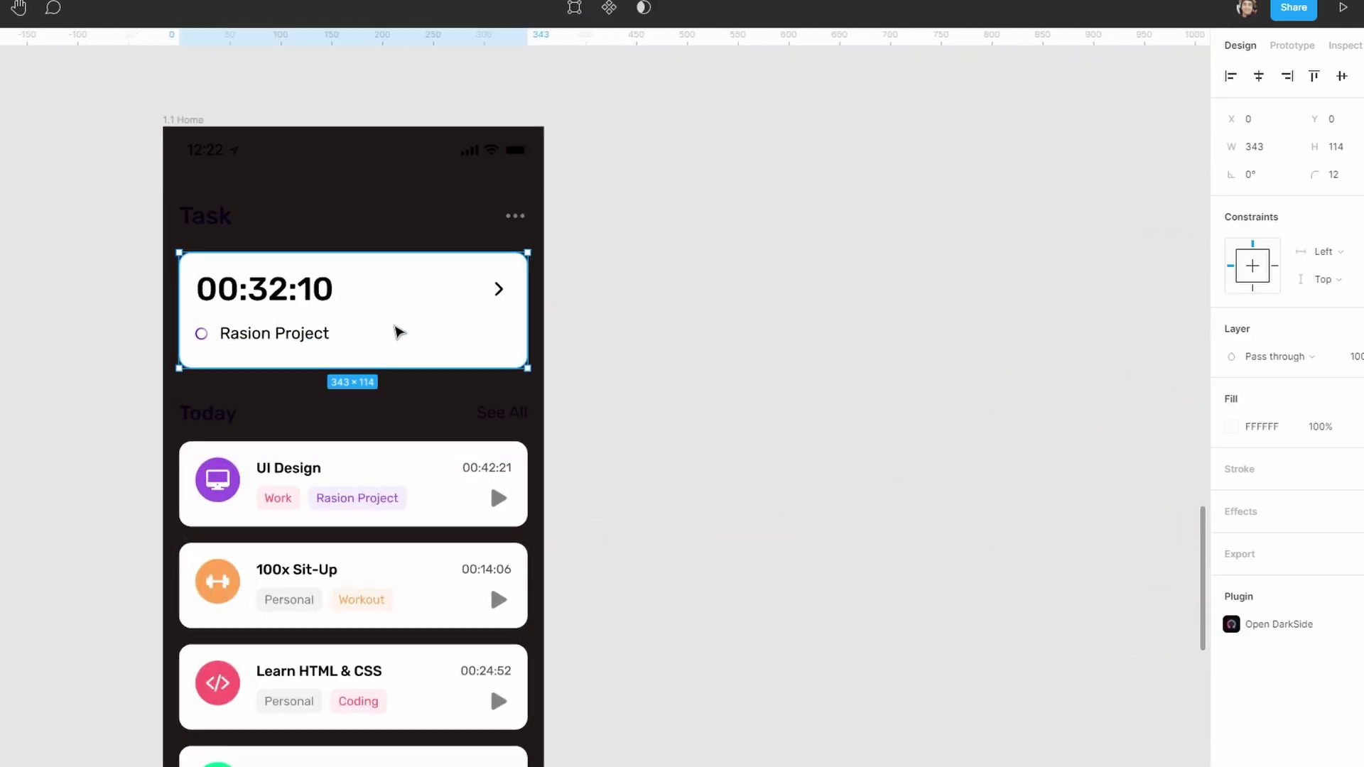
left_click(773, 366)
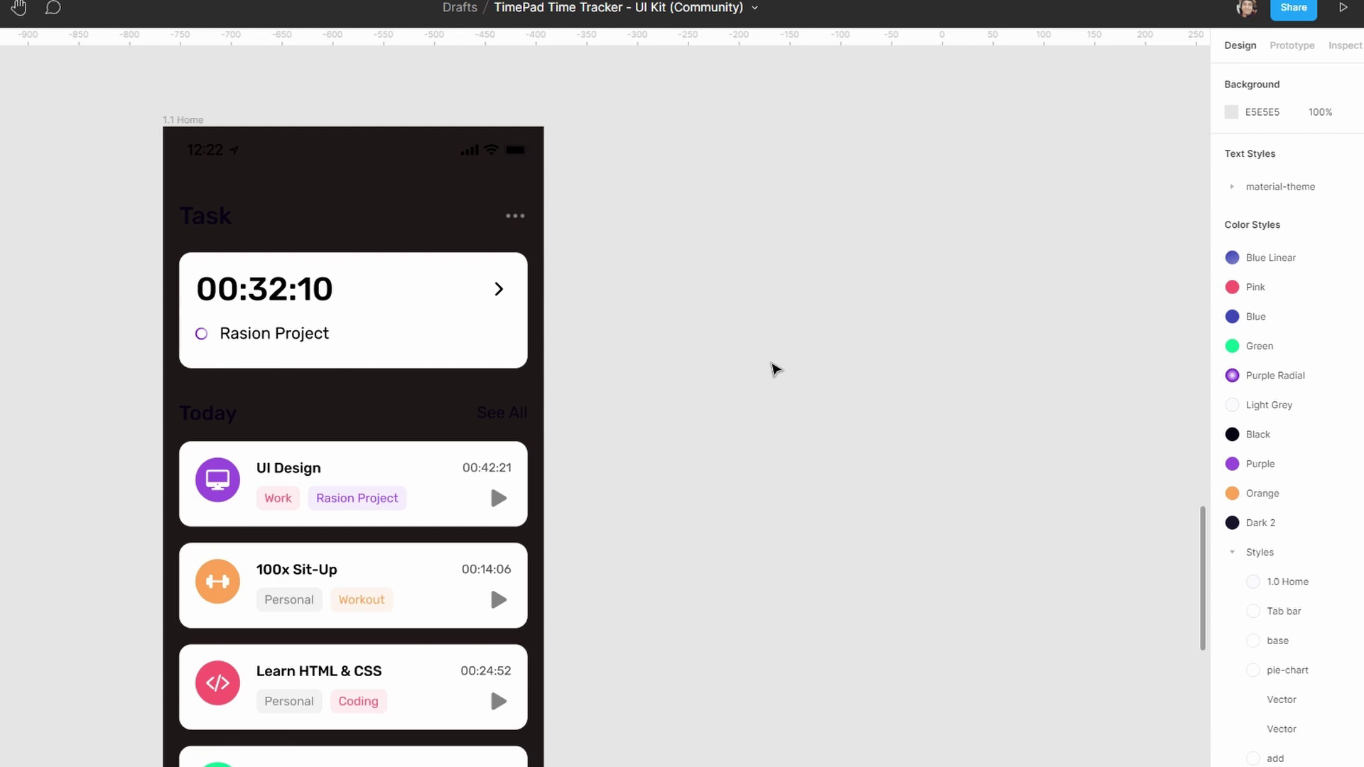
scroll(776, 370, "down", 3)
scroll(228, 265, "down", 2)
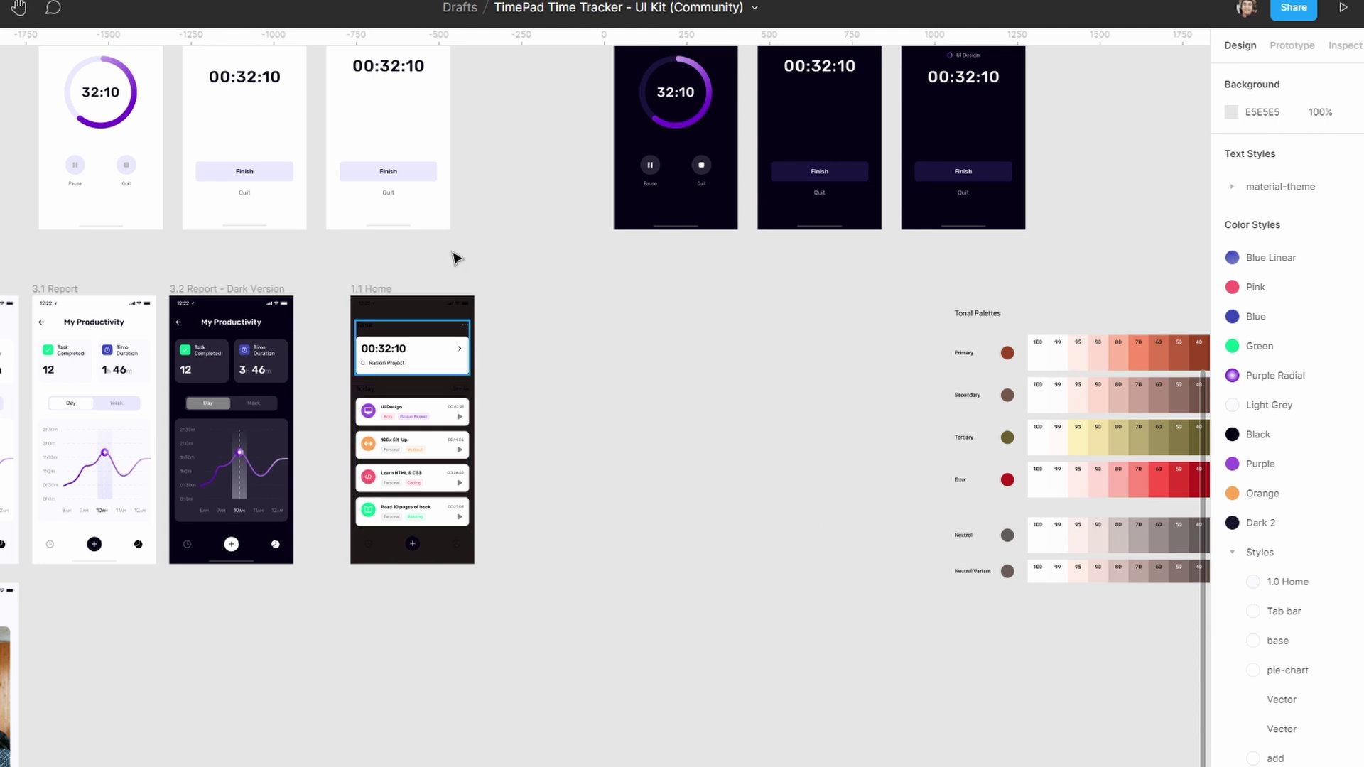
left_click_drag(457, 256, 889, 319)
left_click_drag(582, 316, 716, 400)
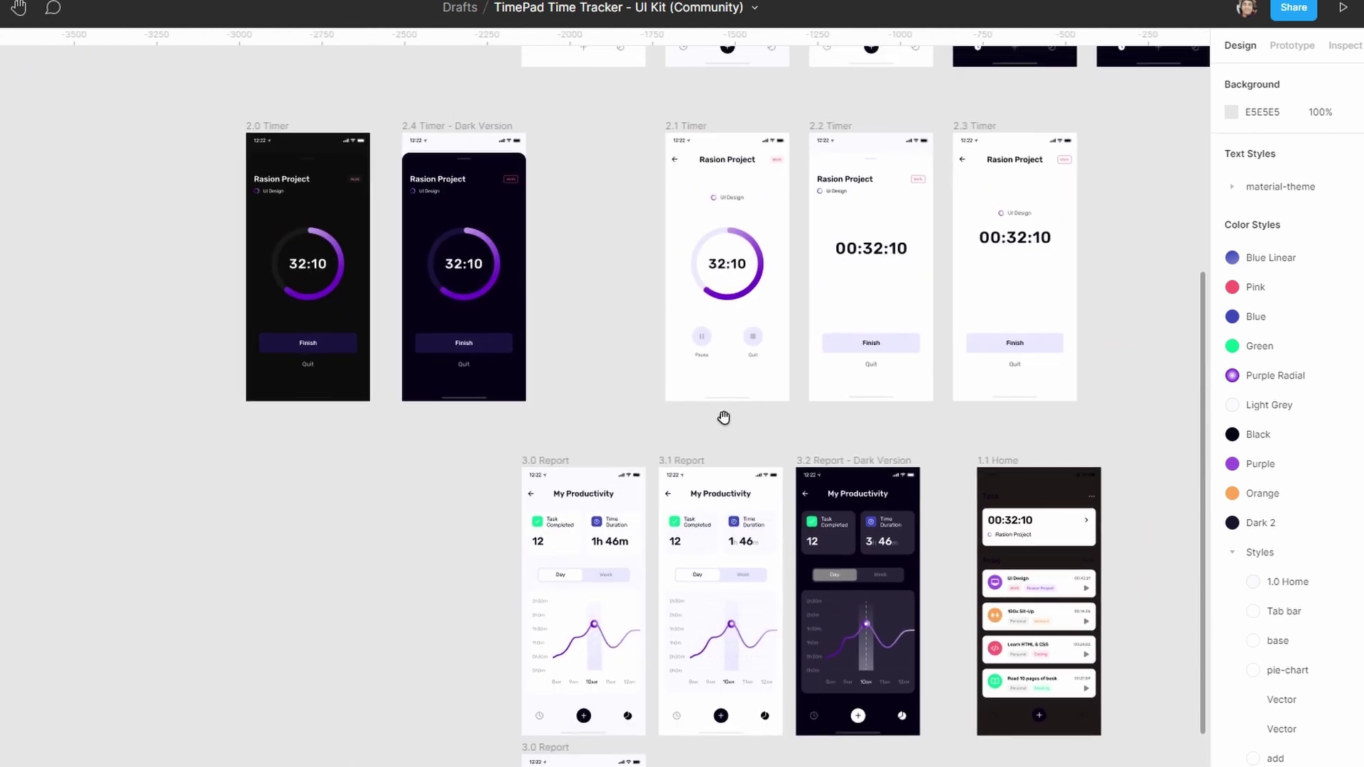